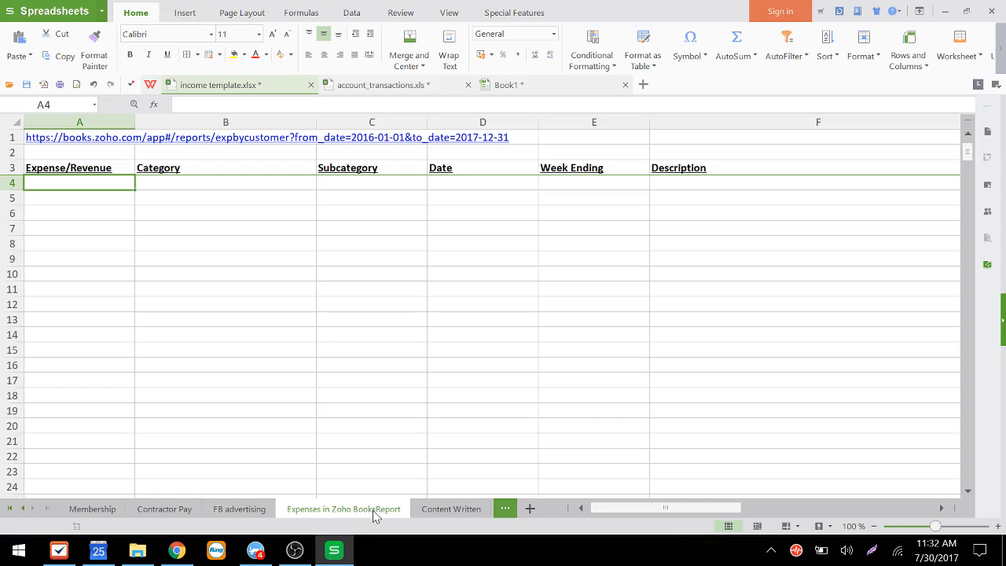
Step: Rename the sheet tab to "Expenses in Zoho Books"
double_click(375, 511)
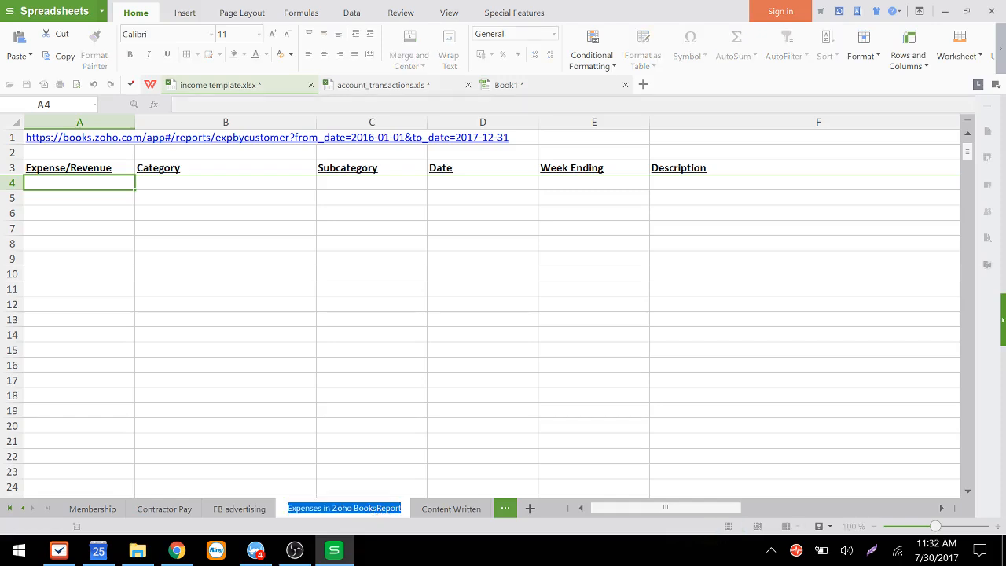
key("Return")
key("BackSpace")
key("BackSpace")
key("BackSpace")
key("BackSpace")
key("BackSpace")
key("BackSpace")
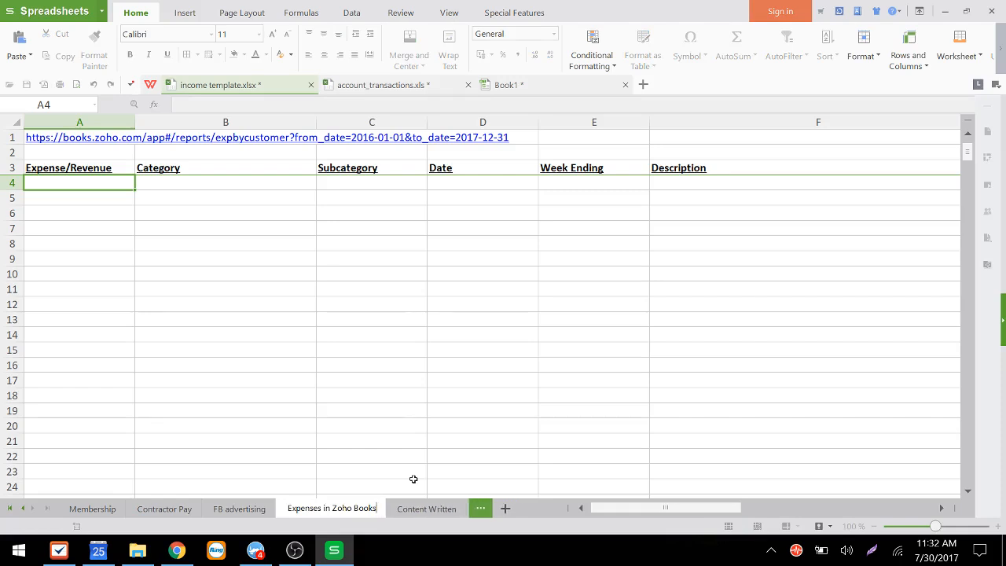
key("Return")
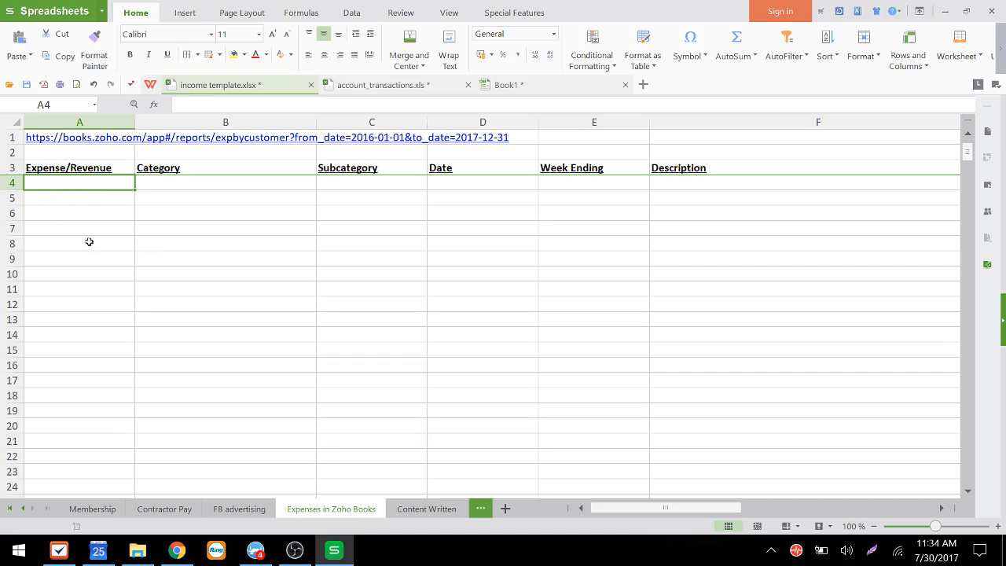
Step: Open the Zoho Books report link from cell A1 in the browser and close the MECLABS tab
left_click(63, 140)
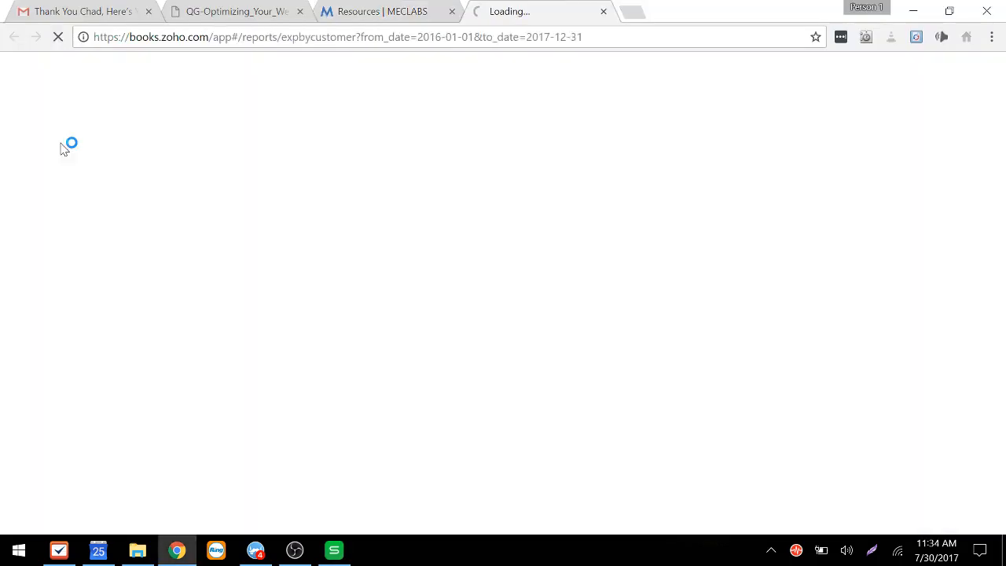
left_click(452, 11)
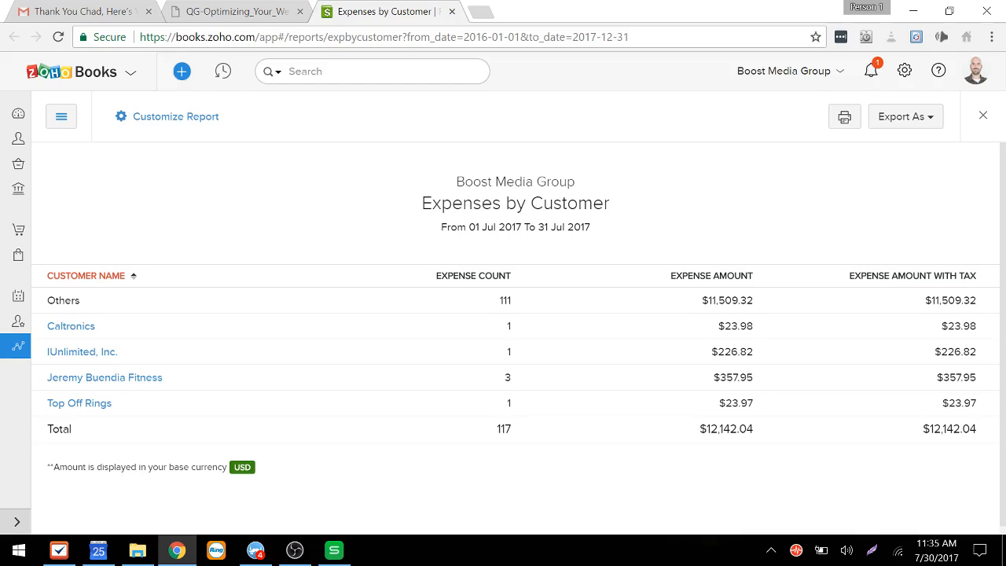
Step: Try to edit the report address so its path reads expensebycustomer
left_click(330, 37)
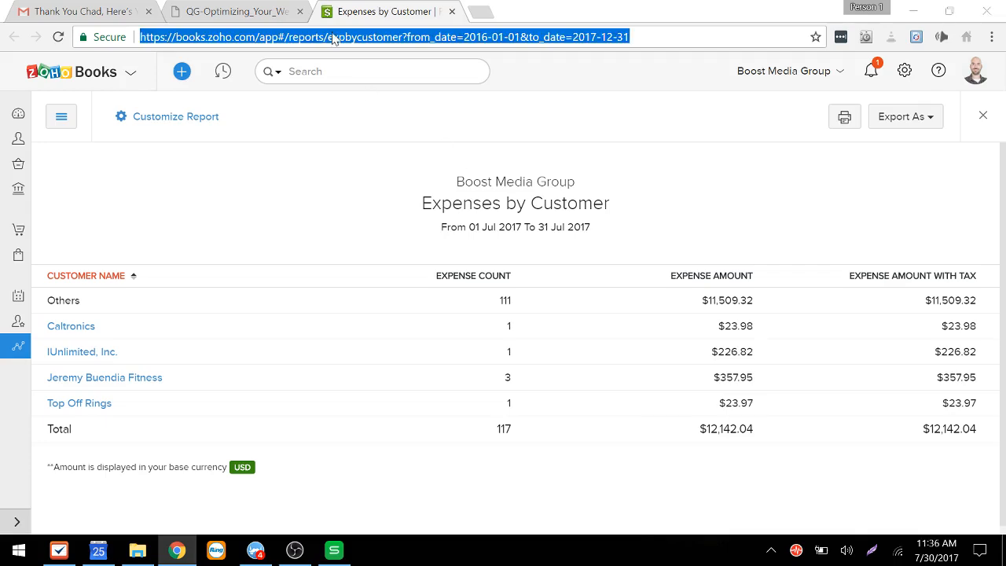
key("alt+Tab")
key("alt+Tab")
left_click(346, 37)
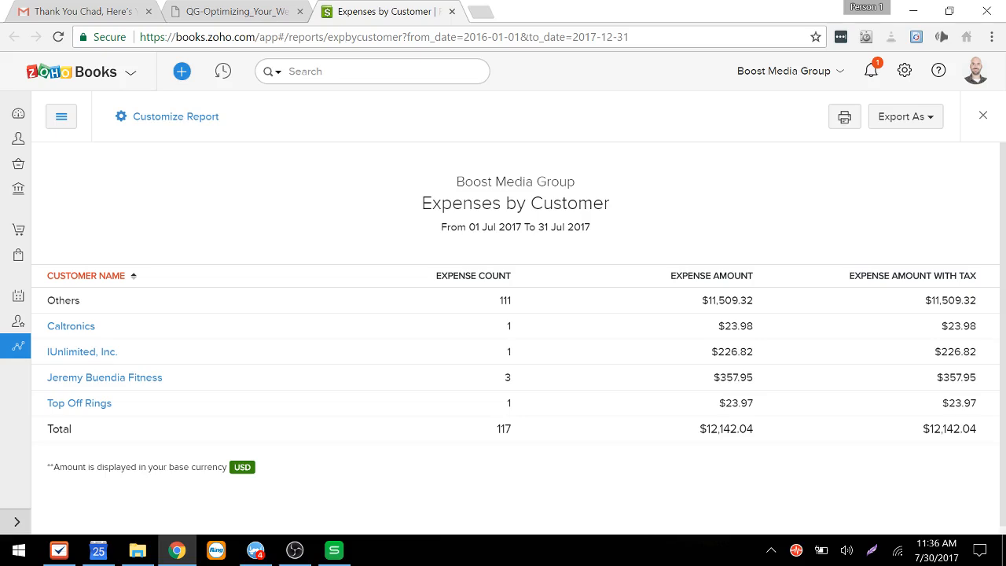
type("en")
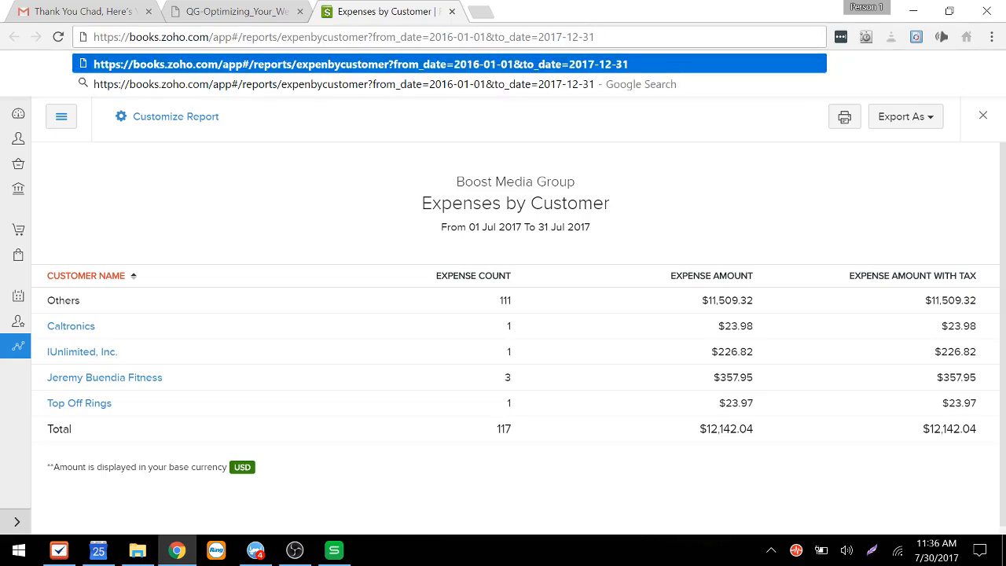
type("se")
key("shift+Left")
key("shift+Left")
key("shift+Left")
key("shift+Left")
key("shift+Left")
key("shift+Left")
key("shift+Left")
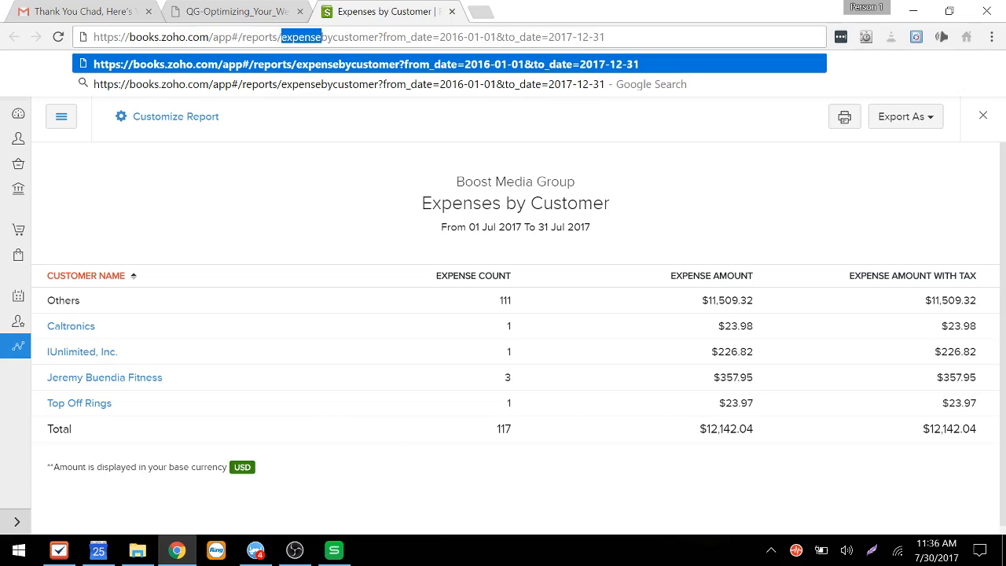
key("Right")
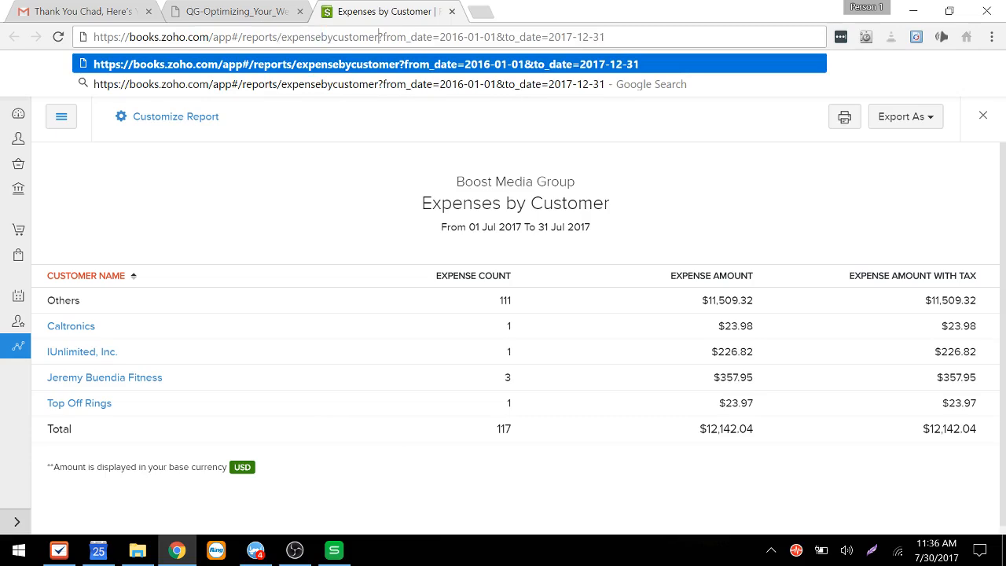
Step: Replace the address with books and go to books.zoho.com
key("Left")
key("Left")
key("Left")
key("Left")
key("Left")
key("Left")
key("Left")
key("Left")
key("Left")
key("Left")
key("Left")
key("Left")
key("Left")
key("Left")
key("Left")
key("Left")
key("Left")
key("Left")
key("Left")
key("Left")
key("shift+End")
type("books")
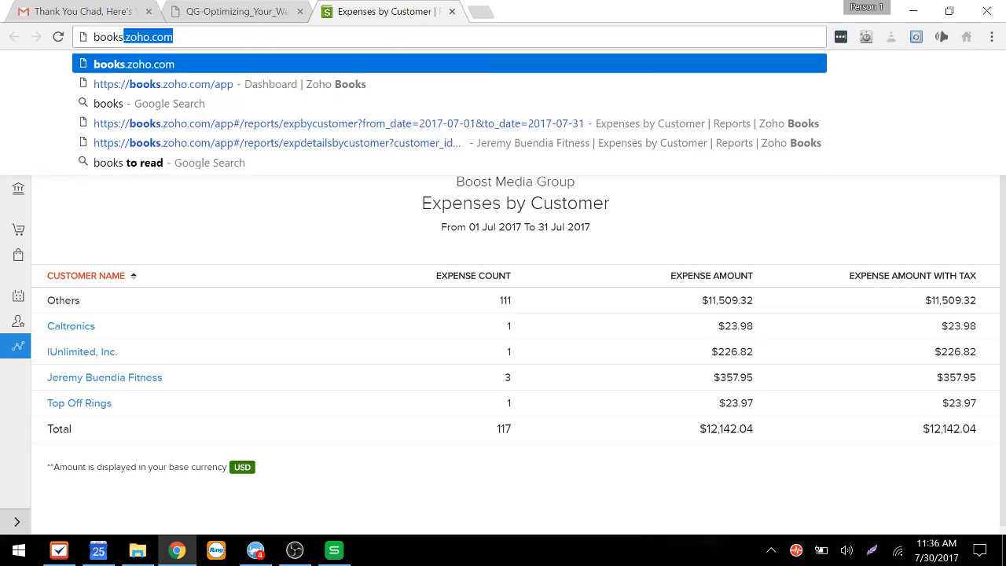
key("Return")
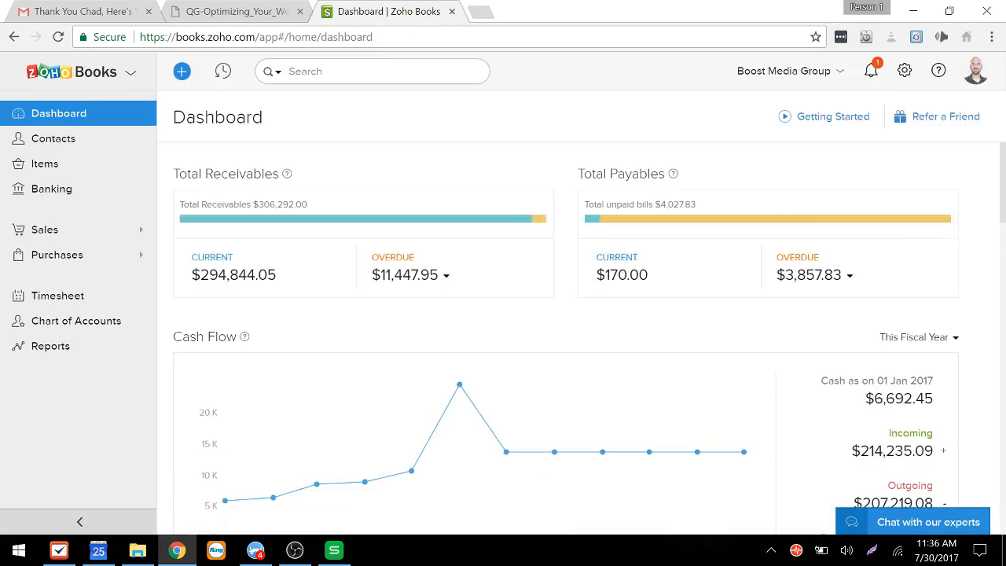
Step: Open the Reports section and choose the Expenses by Customer report
left_click(50, 345)
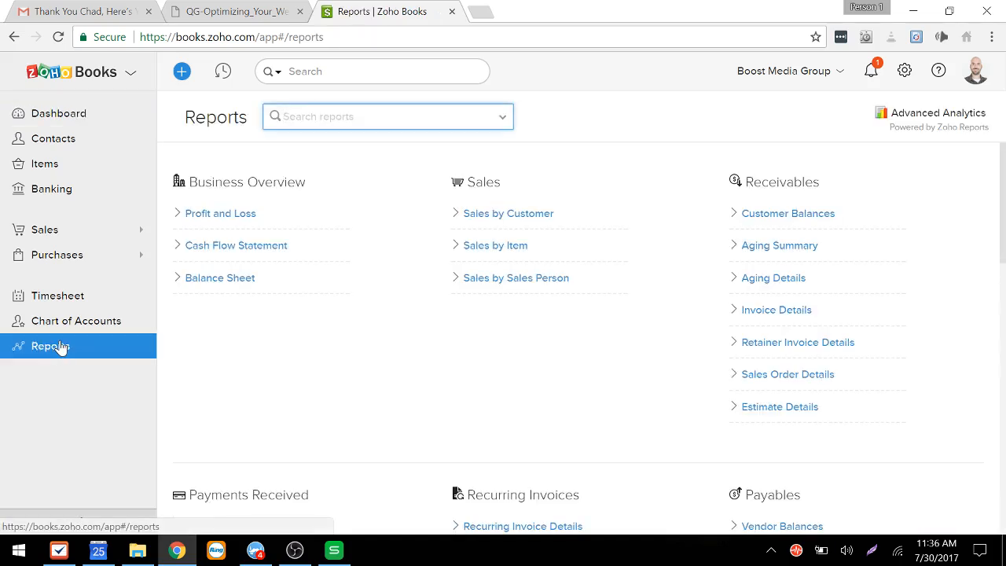
scroll(299, 415, "down", 5)
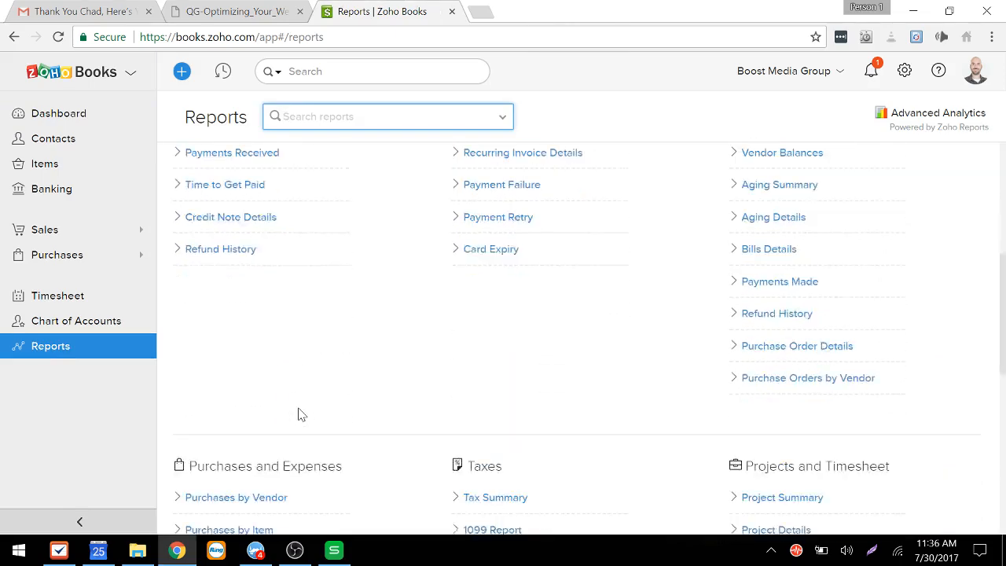
scroll(298, 414, "down", 3)
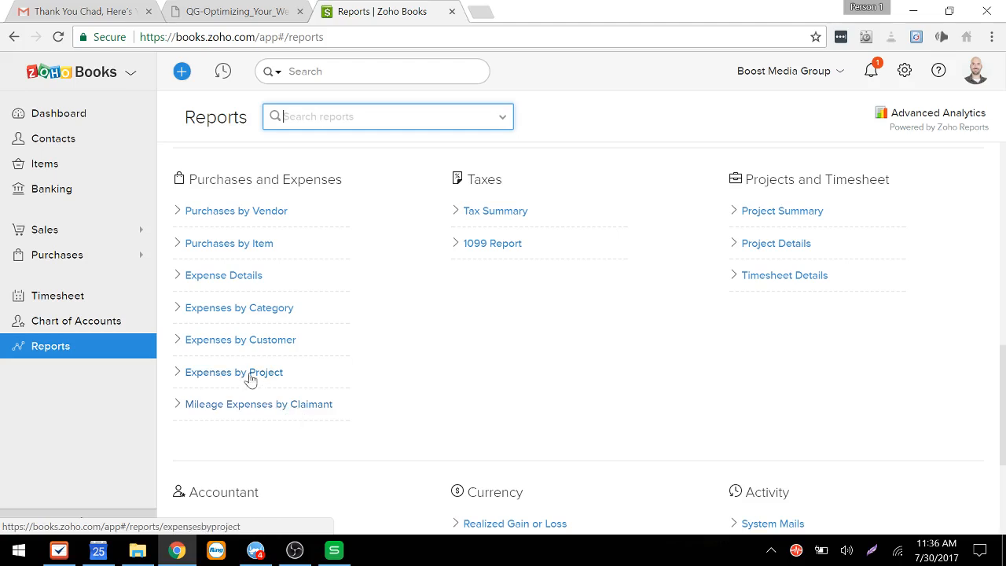
left_click(234, 341)
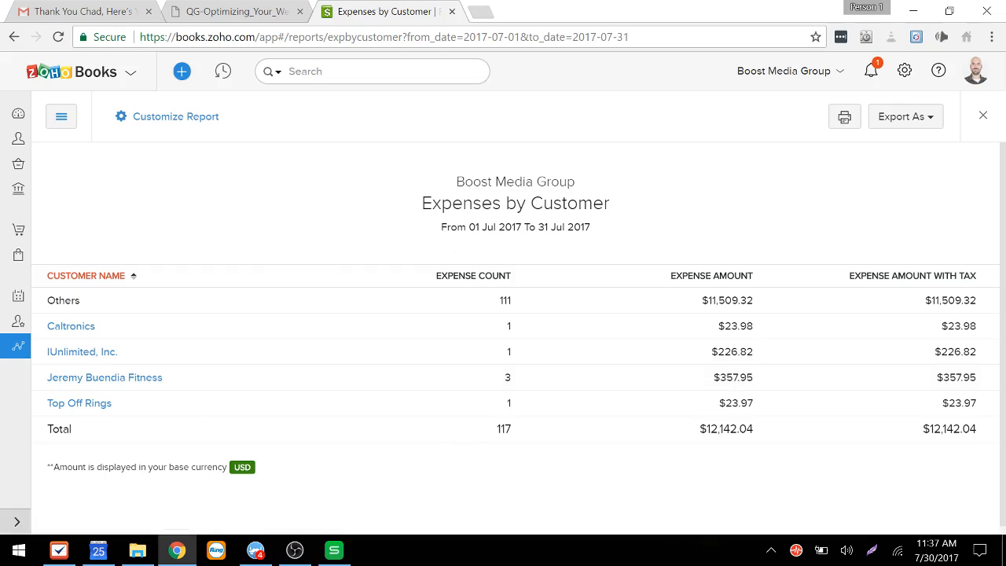
Step: Open Customize Report and set the date option to Custom
left_click_drag(449, 227, 580, 227)
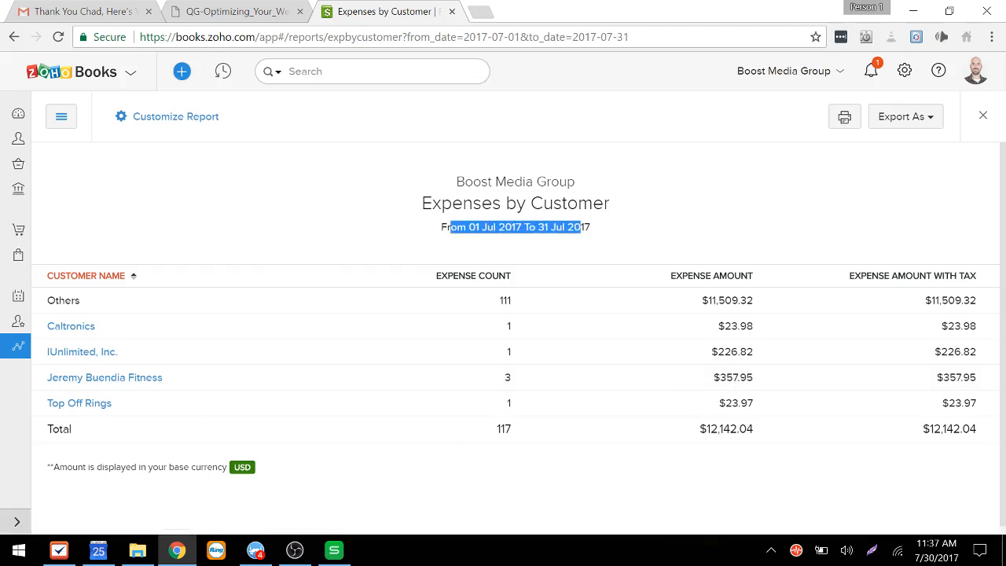
left_click(176, 117)
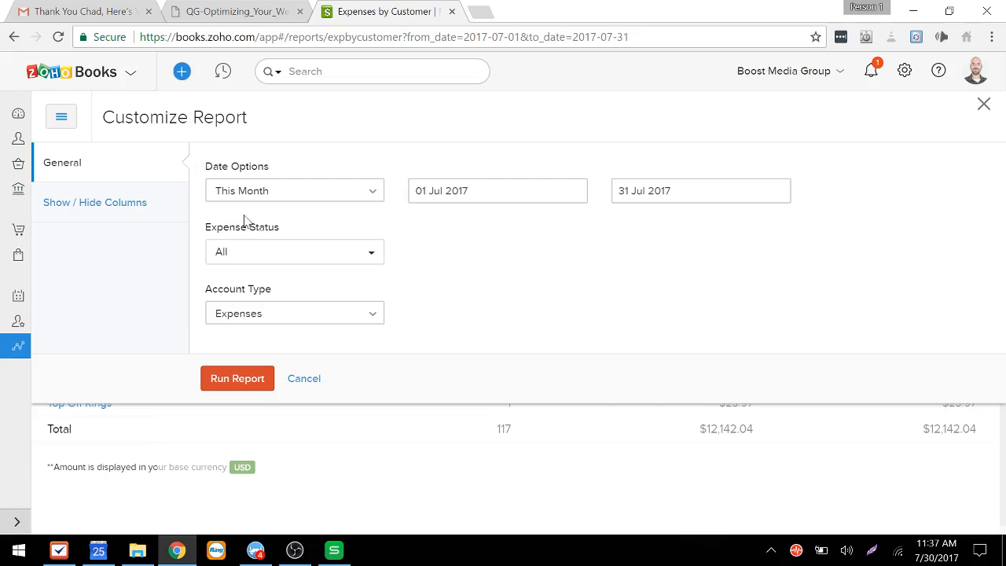
left_click(279, 196)
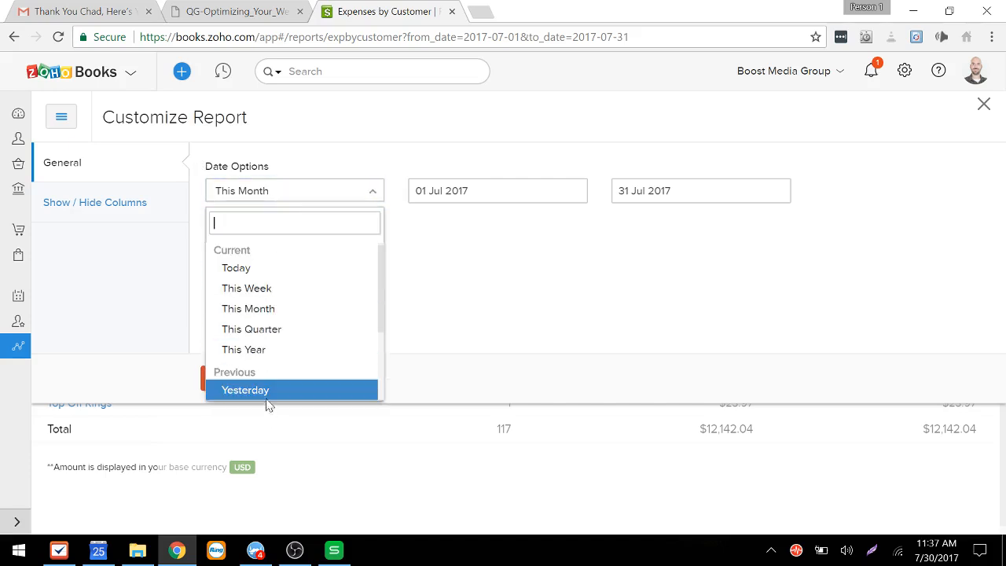
scroll(267, 330, "down", 3)
scroll(267, 330, "up", 3)
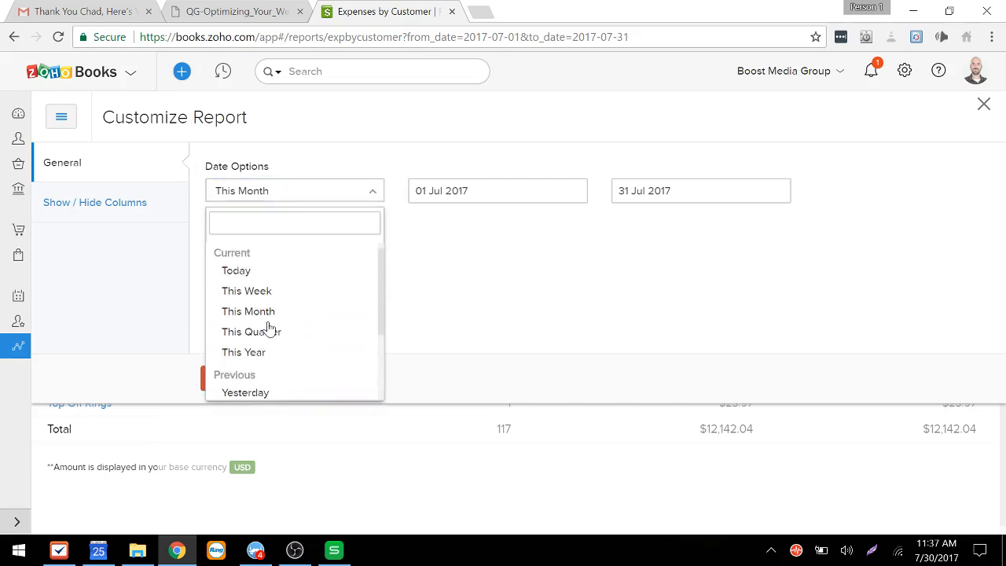
scroll(268, 330, "down", 3)
scroll(267, 330, "up", 3)
scroll(267, 329, "down", 3)
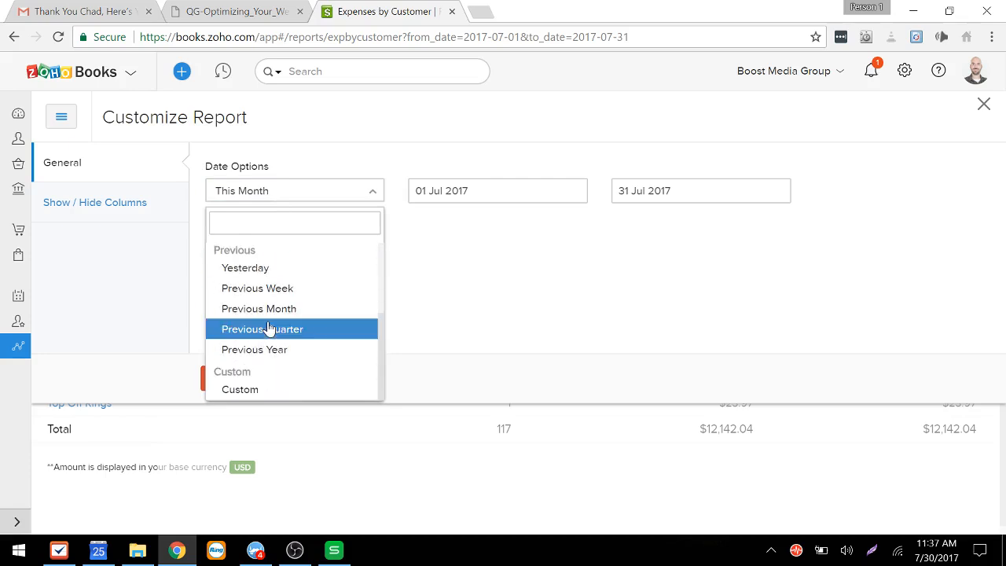
left_click(261, 396)
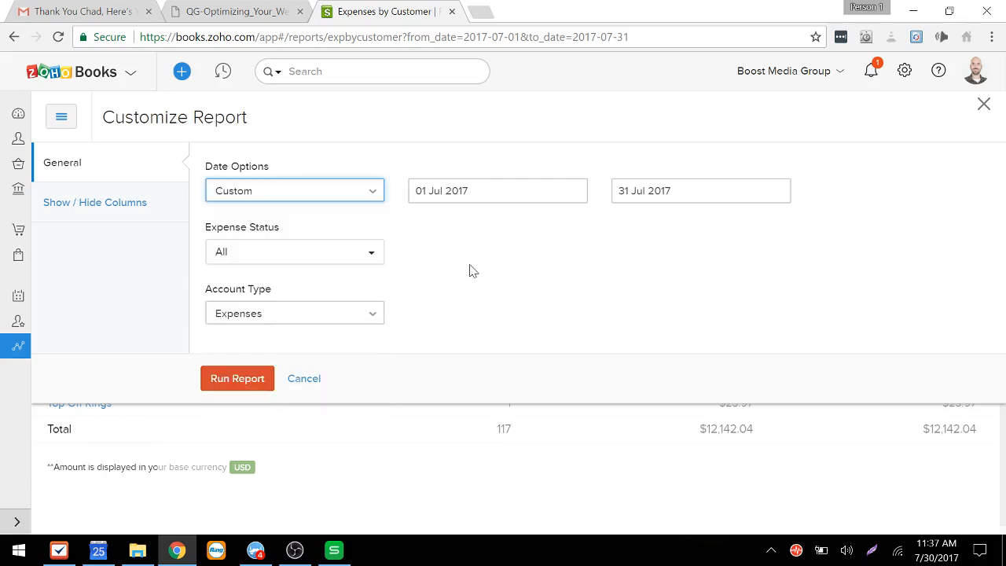
Step: Set the report's start date to 01 Jan 2016 using the calendar
left_click(465, 193)
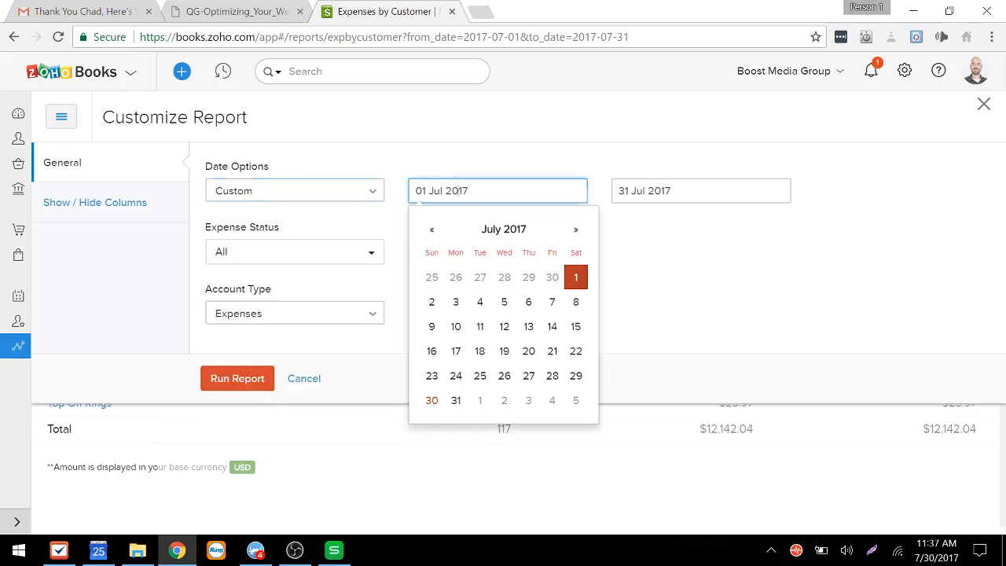
left_click(440, 234)
left_click(440, 234)
left_click(440, 234)
left_click(440, 235)
left_click(440, 234)
left_click(440, 235)
double_click(442, 235)
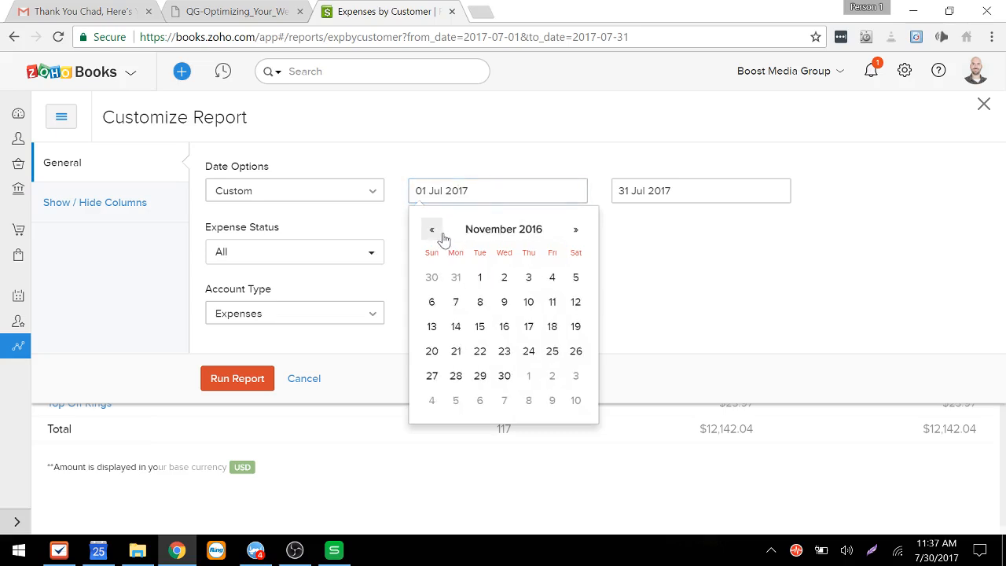
double_click(442, 236)
left_click(442, 236)
double_click(441, 236)
double_click(442, 236)
left_click(442, 237)
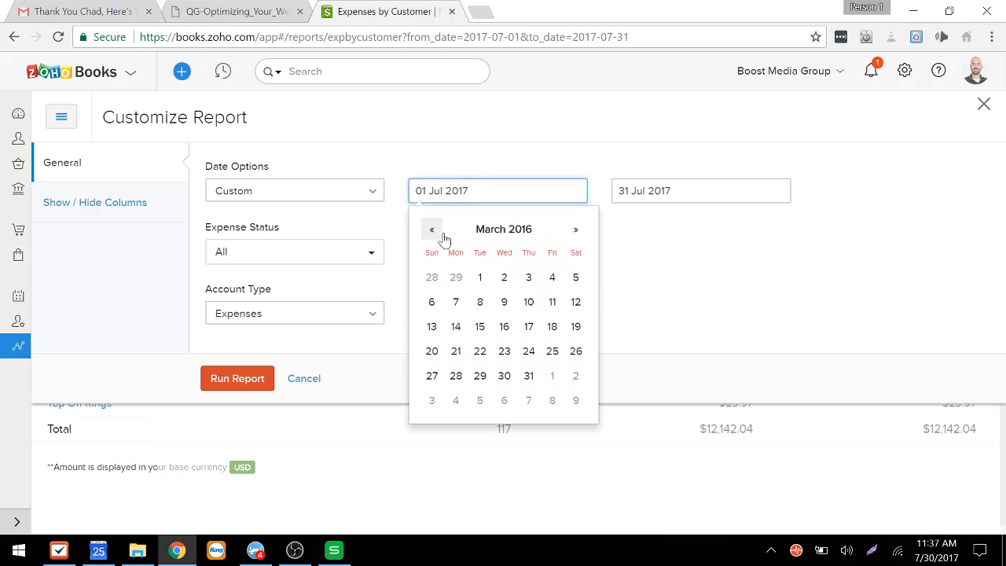
double_click(442, 237)
left_click(442, 237)
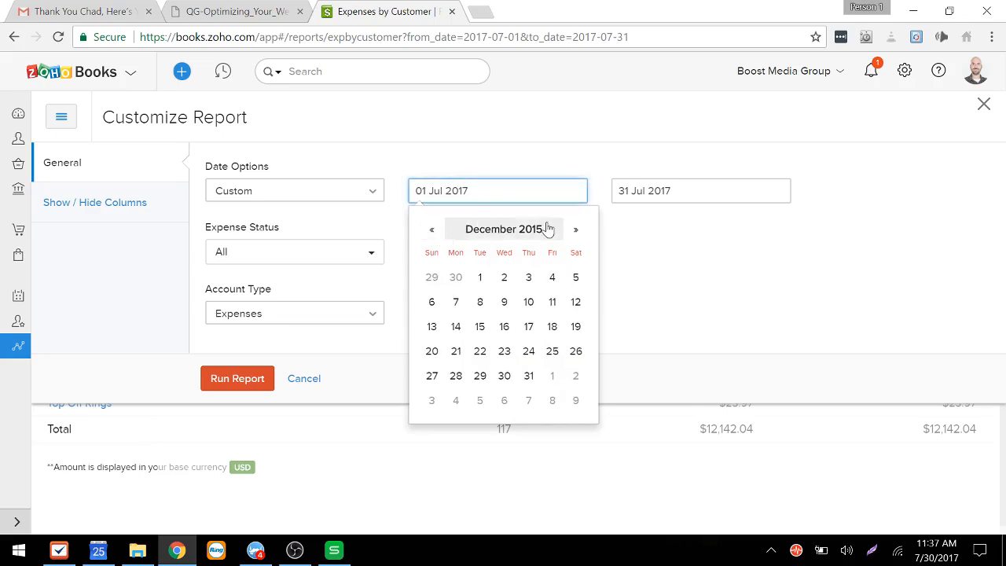
left_click(576, 230)
left_click(548, 281)
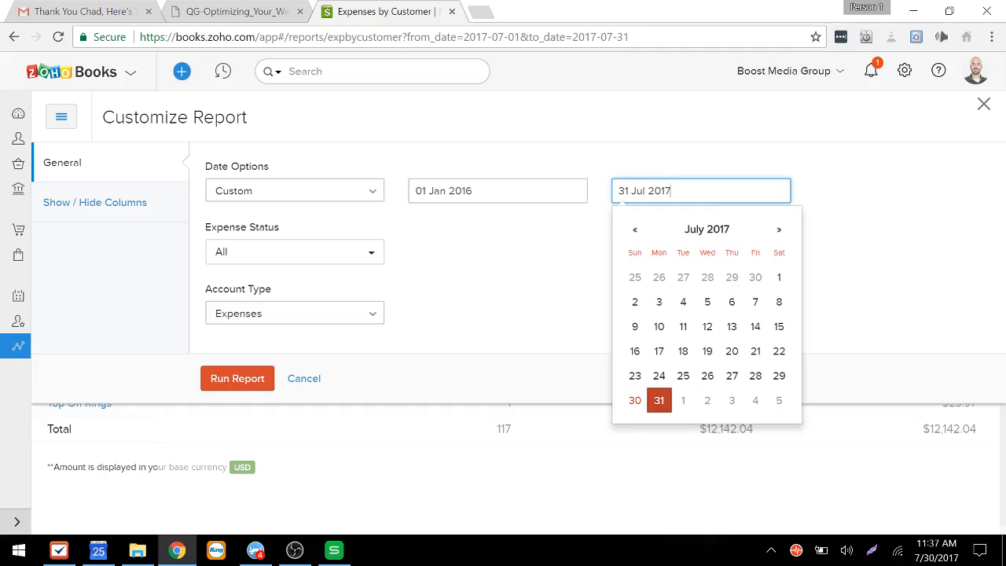
Step: Pick 31 Jul 2017 as the end date and run the report
left_click(659, 404)
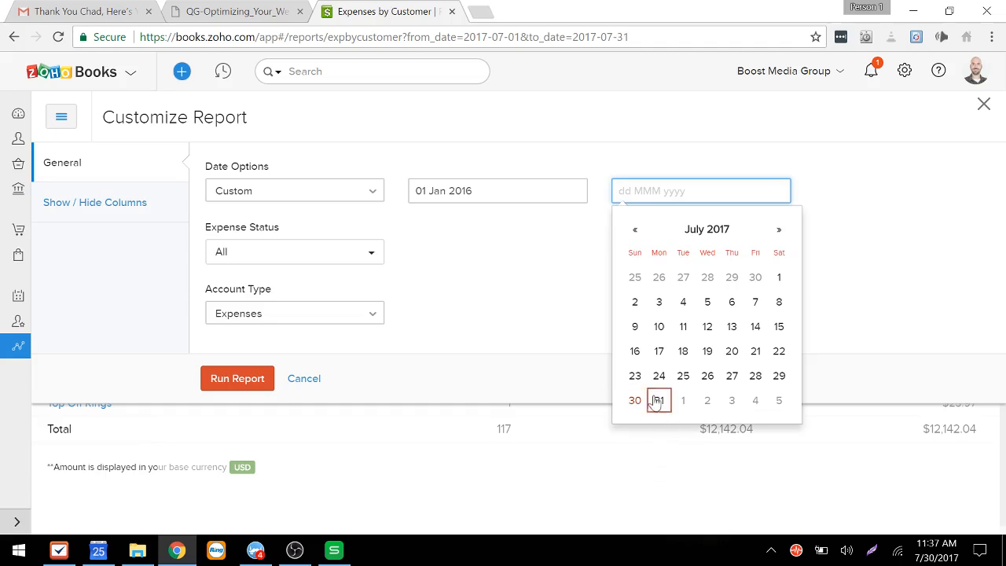
left_click(658, 401)
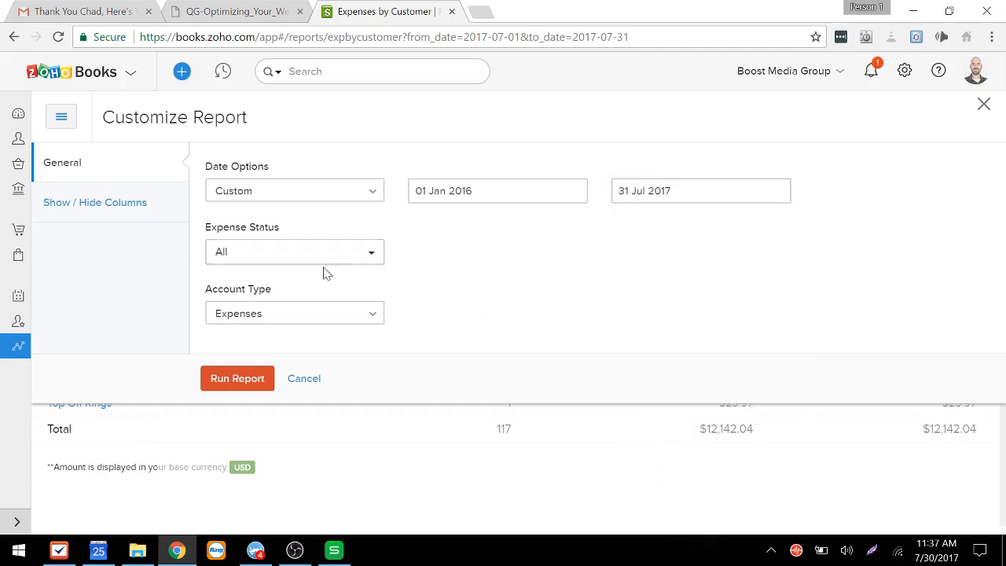
left_click(237, 381)
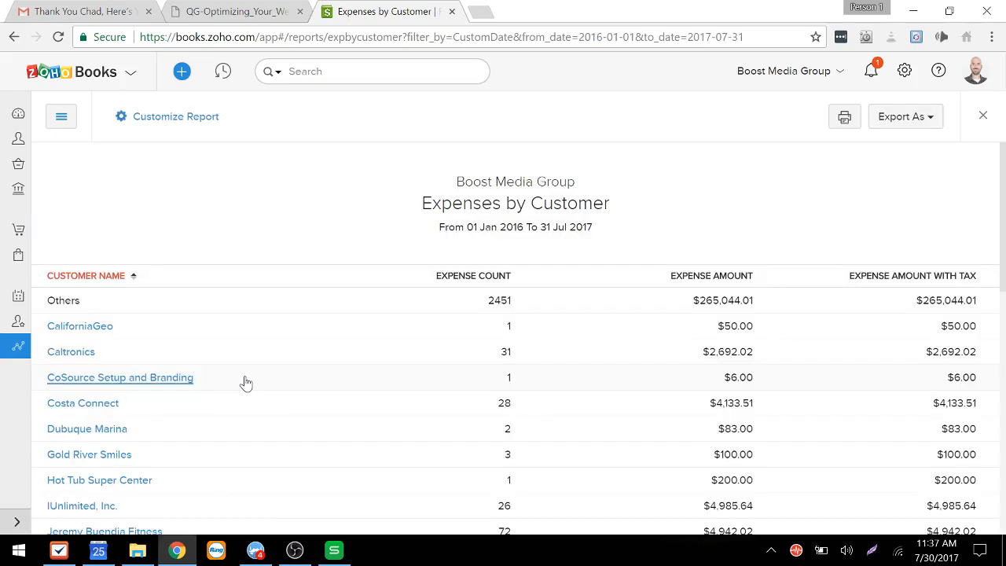
Step: Open the expense details for Jeremy Buendia Fitness
scroll(261, 229, "down", 2)
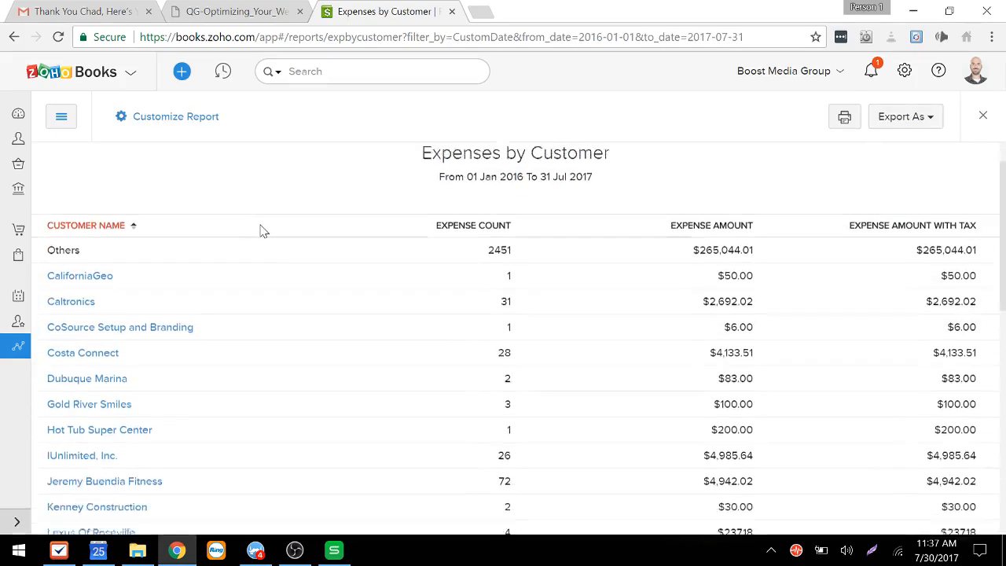
scroll(260, 230, "down", 2)
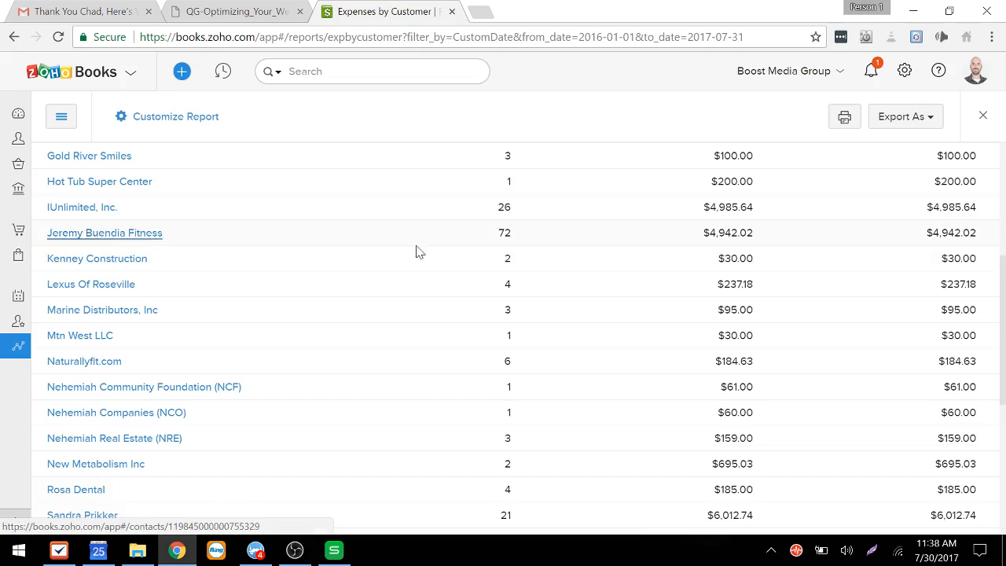
left_click(727, 237)
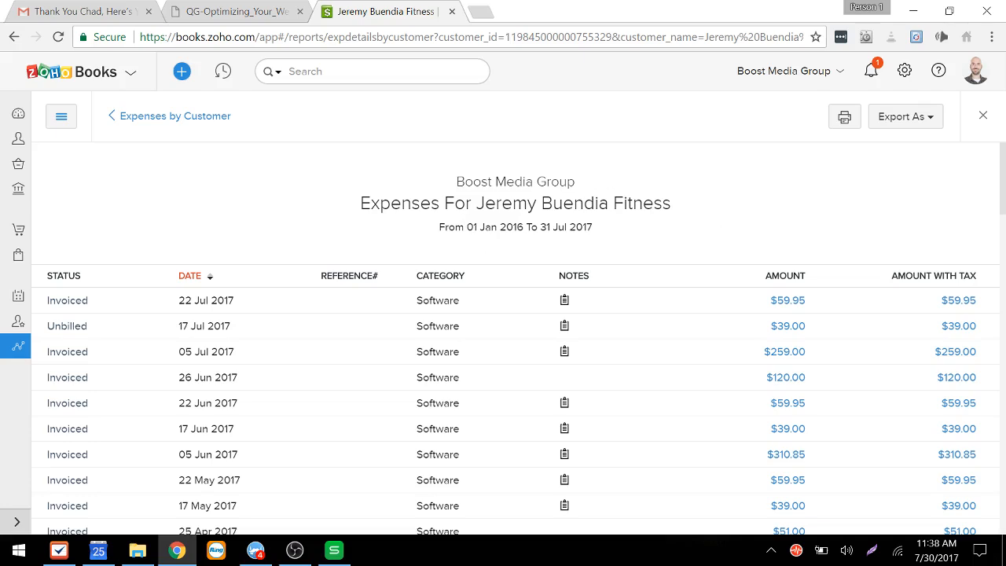
Step: Export the Jeremy Buendia Fitness expense report as XLS and open the downloaded file
left_click_drag(588, 227, 464, 227)
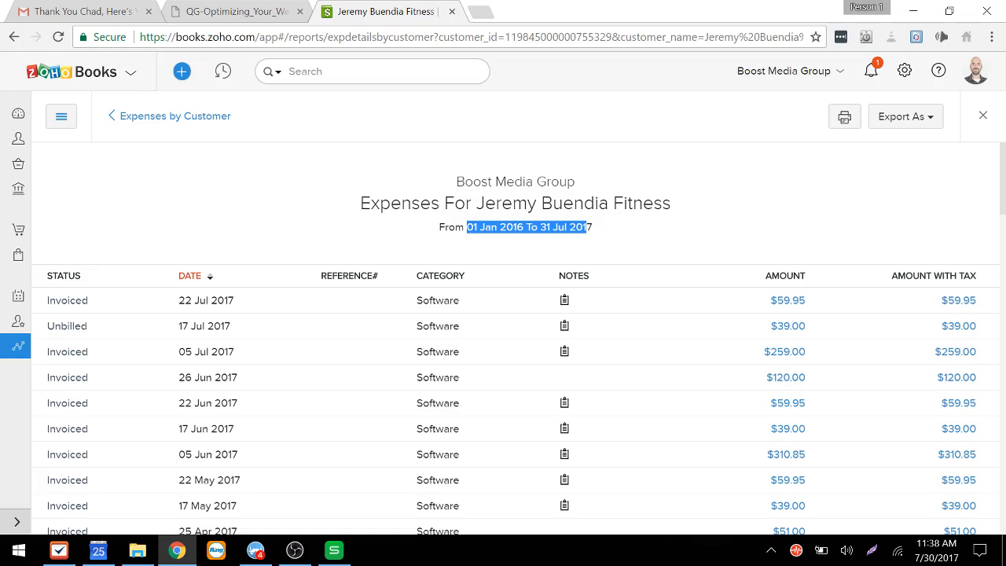
left_click(915, 124)
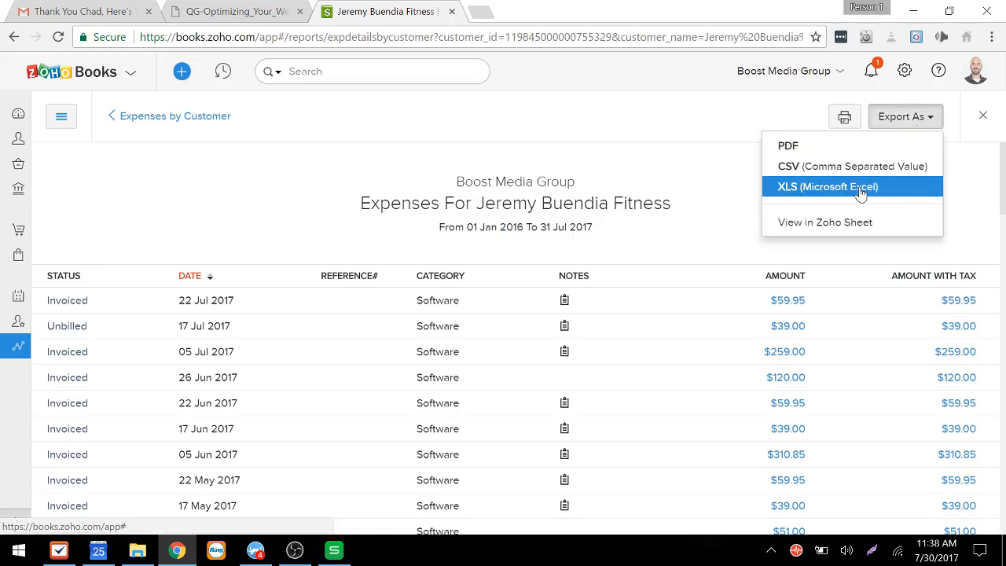
left_click(861, 189)
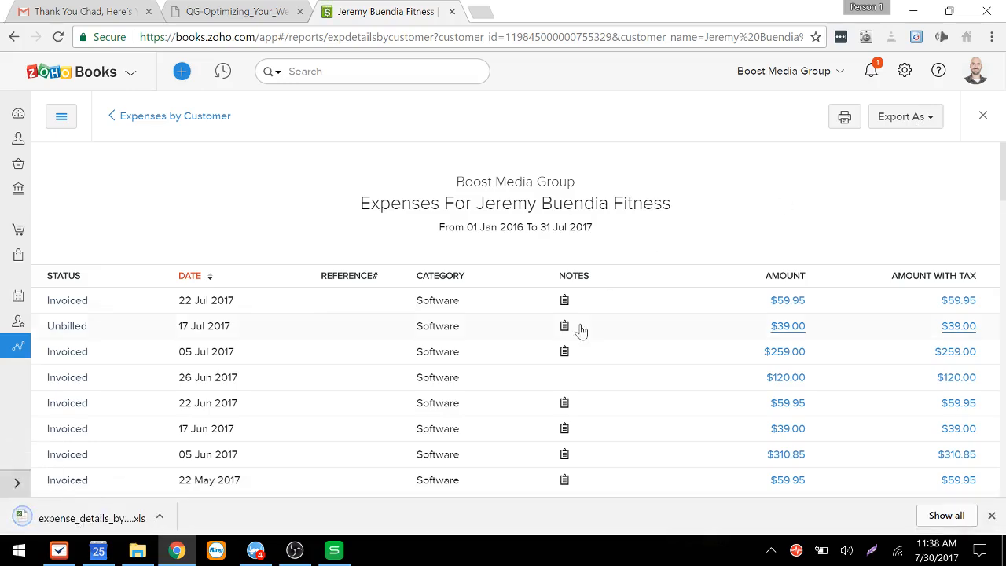
left_click(164, 518)
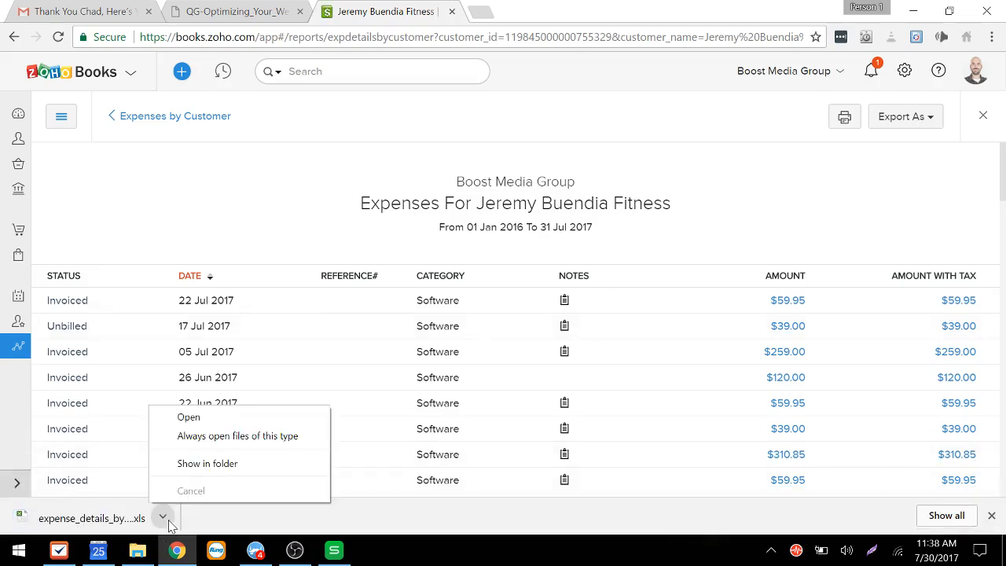
left_click(207, 424)
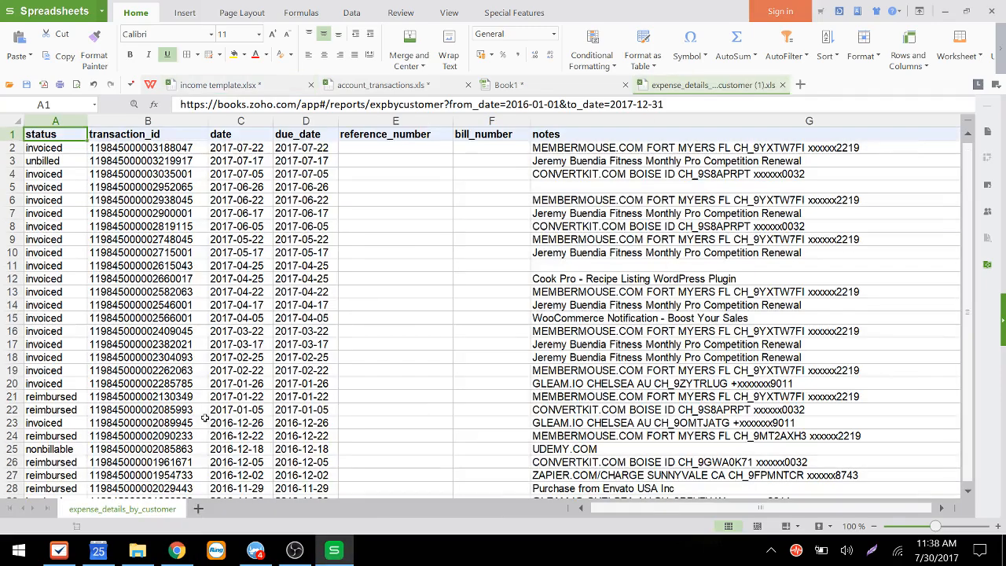
Step: Browse the exported expense columns and the other open workbooks
key("Right")
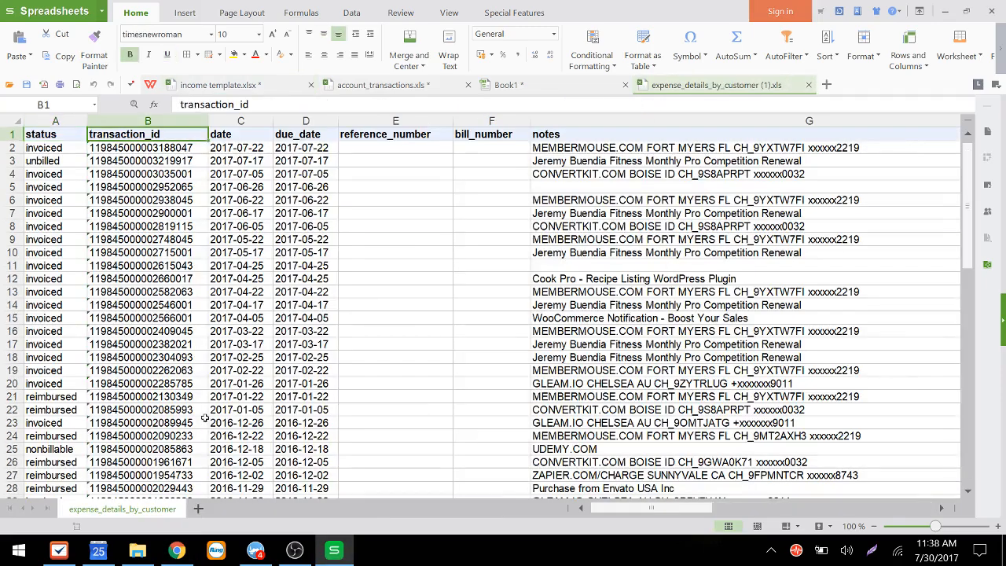
key("Down")
key("Down")
key("Right")
key("Up")
key("Up")
key("Right")
key("Right")
key("Right")
key("Right")
key("Right")
key("Right")
key("Right")
key("Right")
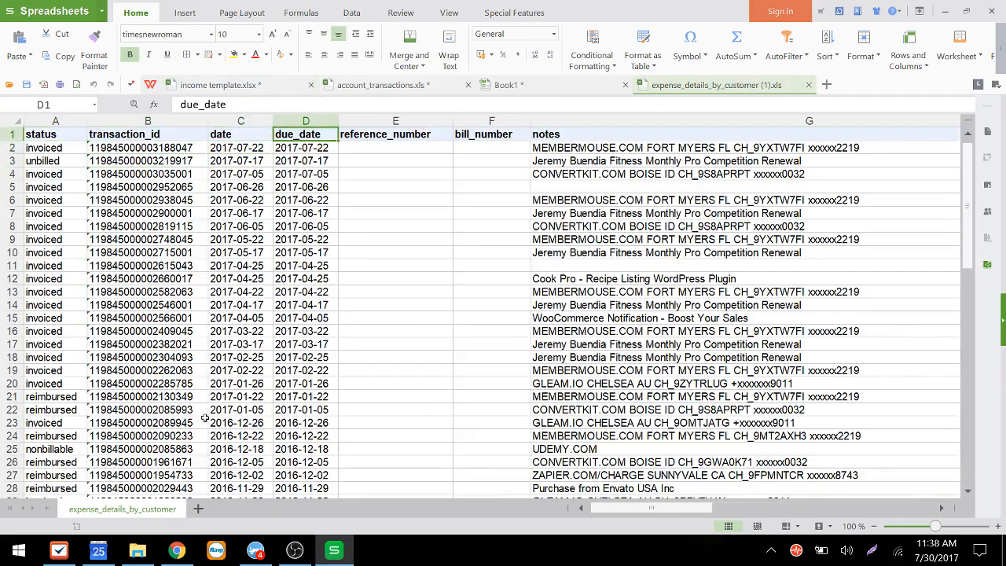
key("Right")
key("Right")
key("Right")
key("Right")
key("Right")
key("Right")
key("Right")
key("Right")
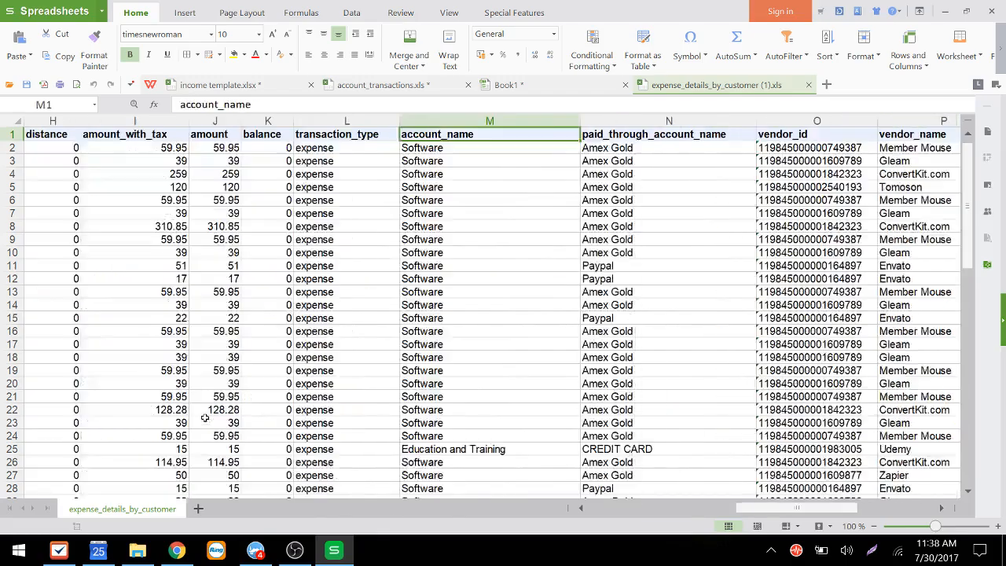
key("Right")
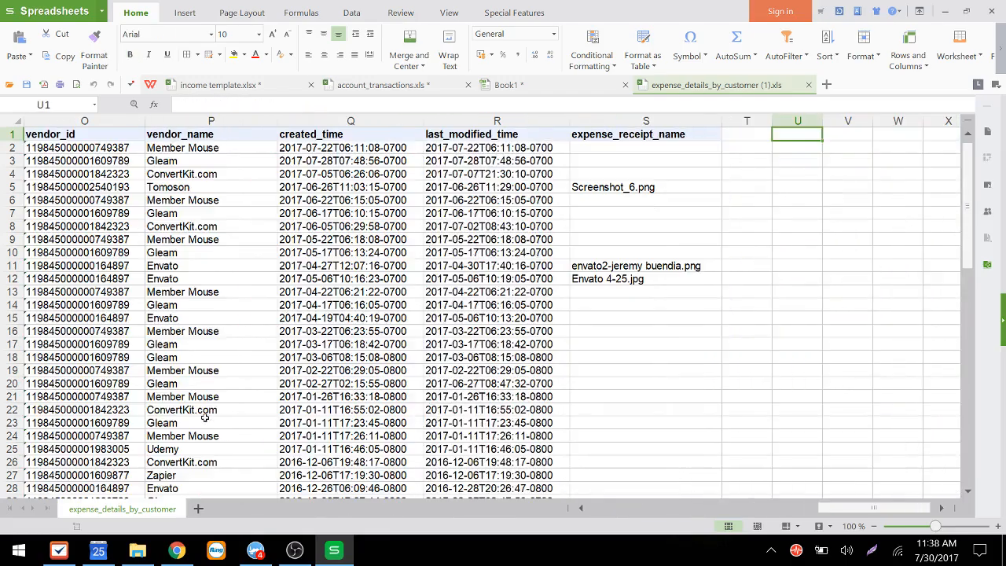
key("Down")
key("Home")
key("Down")
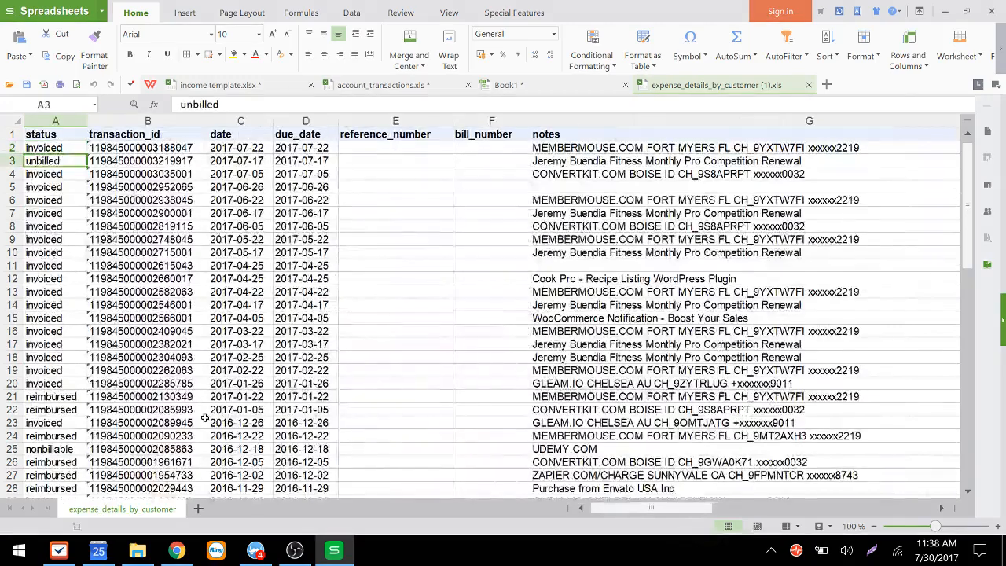
key("Up")
key("Right")
key("Right")
key("Right")
key("Left")
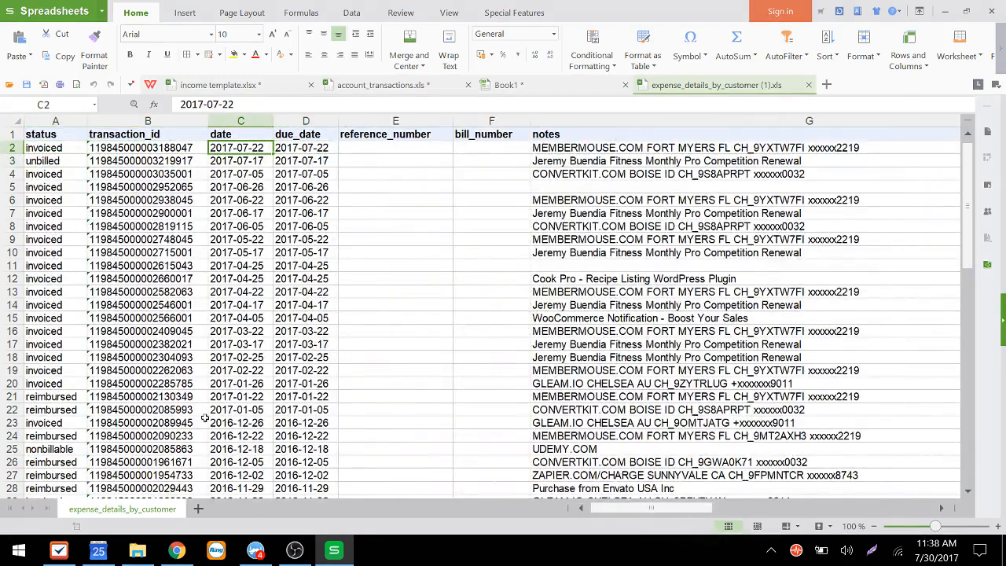
key("Left")
key("Right")
key("Up")
key("Down")
key("Up")
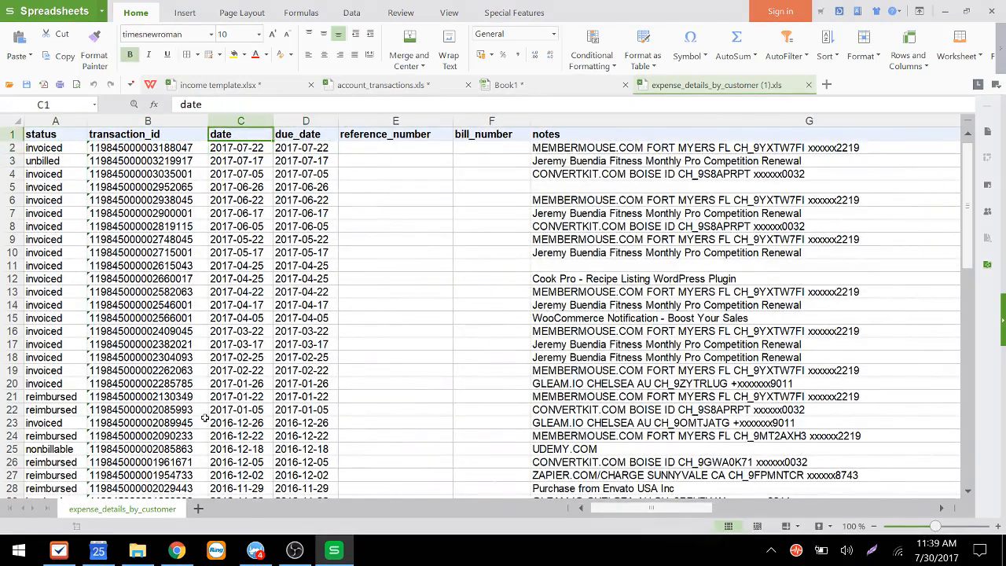
key("Down")
key("ctrl+shift+Down")
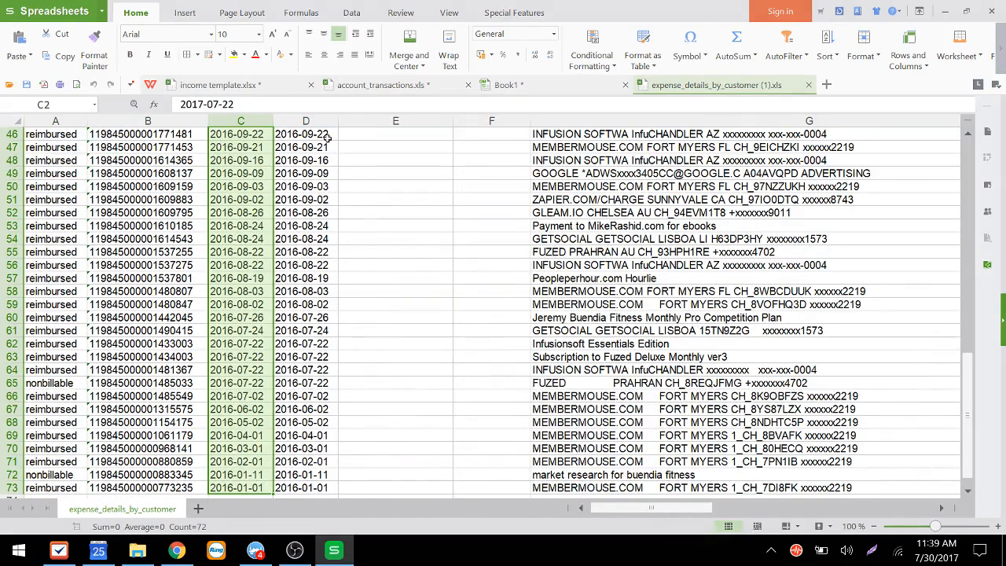
left_click(206, 87)
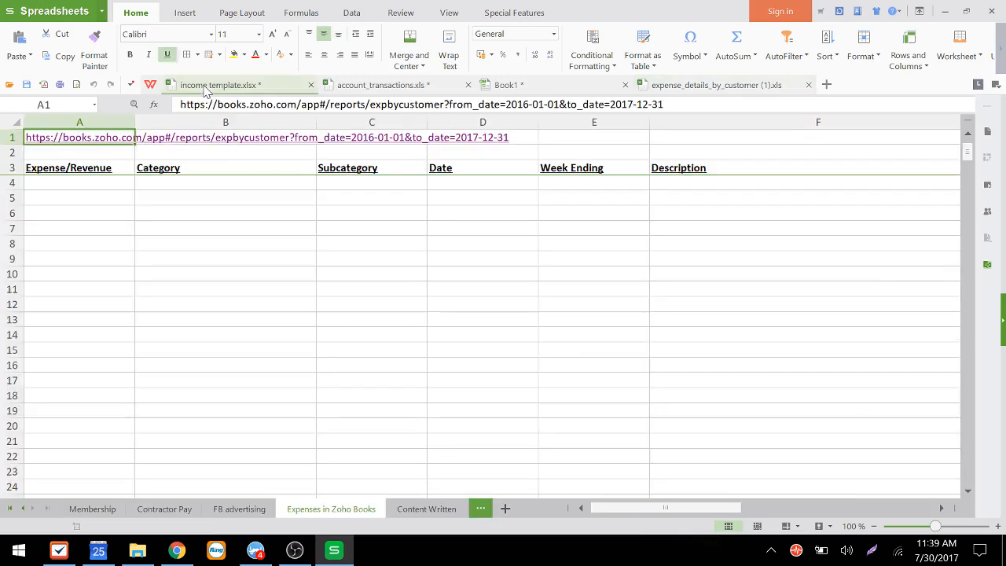
left_click(398, 88)
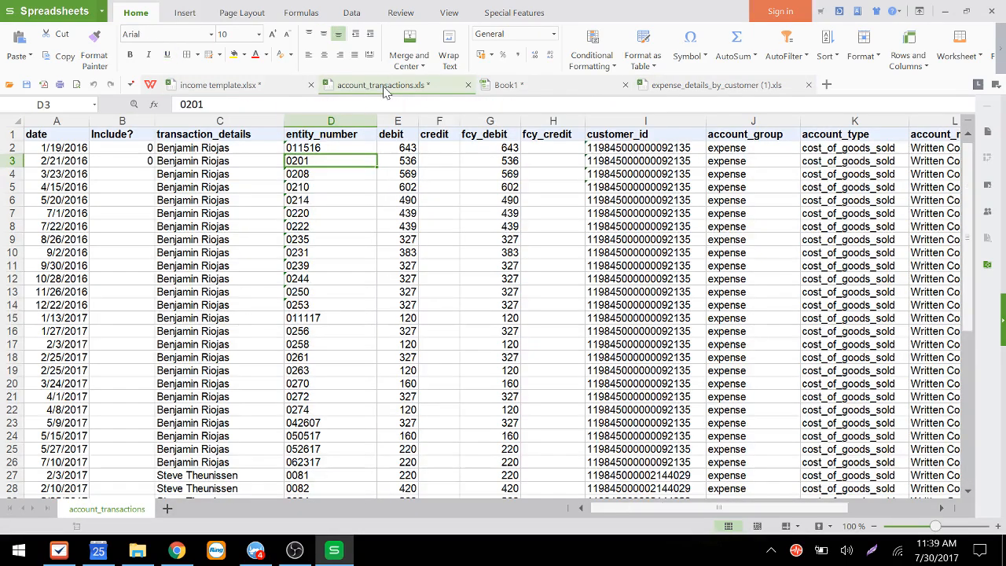
left_click(692, 93)
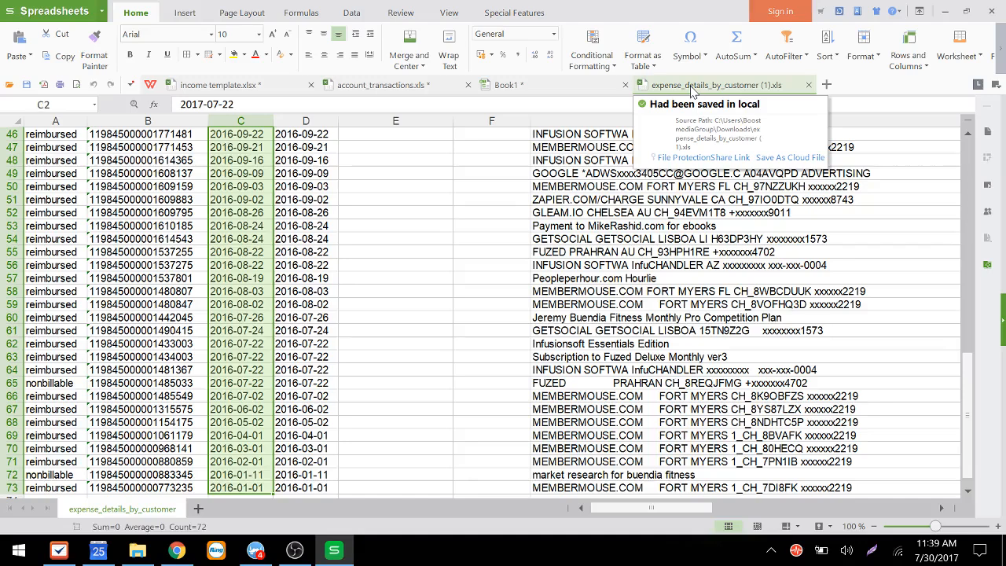
Step: Close the Book1 and account_transactions.xls workbooks without saving changes
left_click(625, 85)
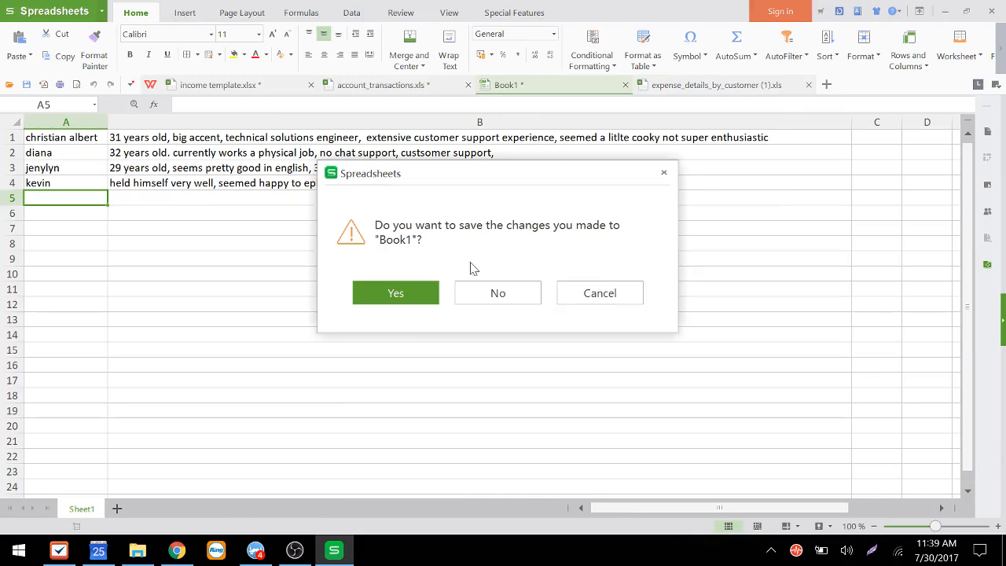
left_click(464, 301)
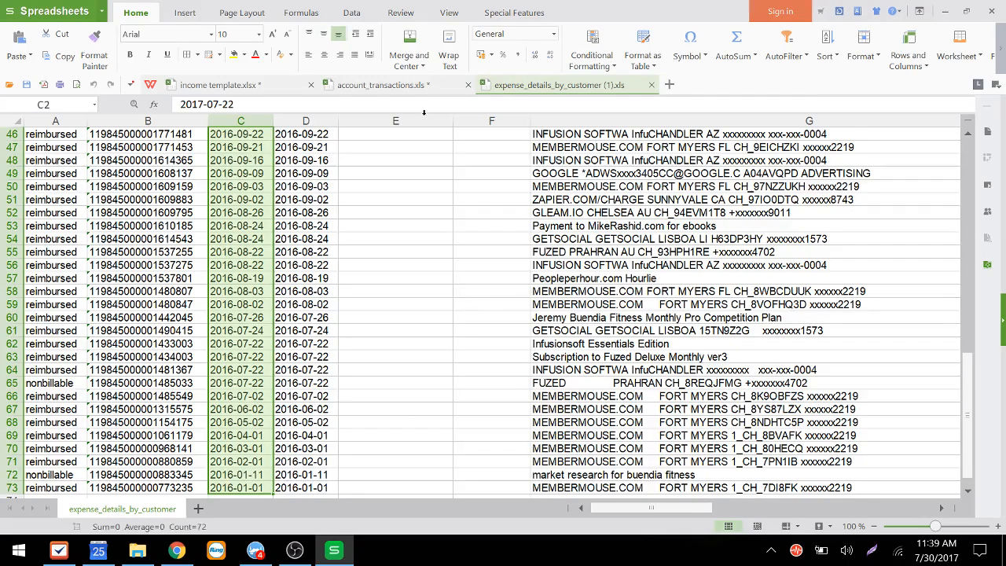
left_click(382, 85)
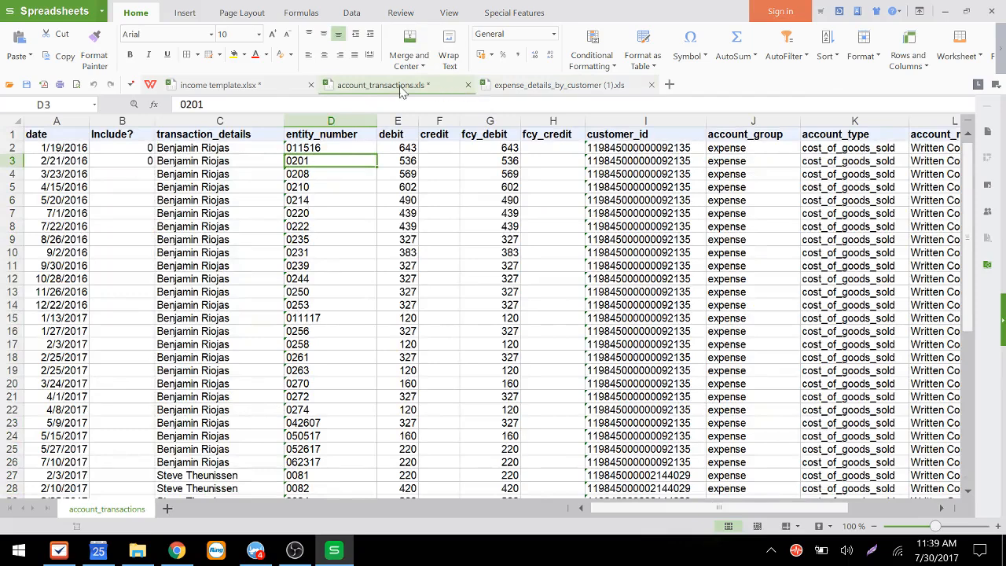
left_click(469, 85)
left_click(507, 309)
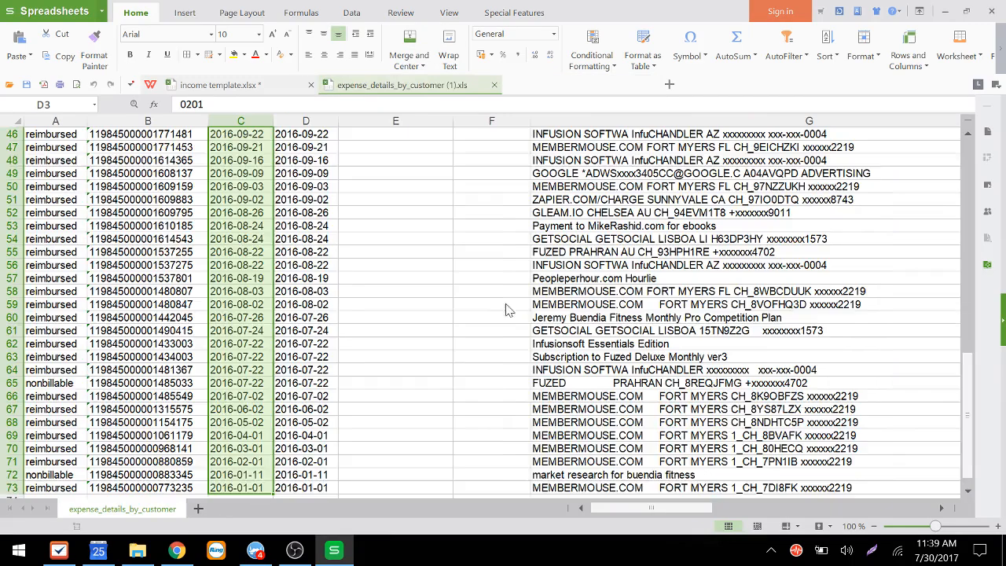
Step: Copy the exported date column from row 2 down to the last entry
left_click(235, 161)
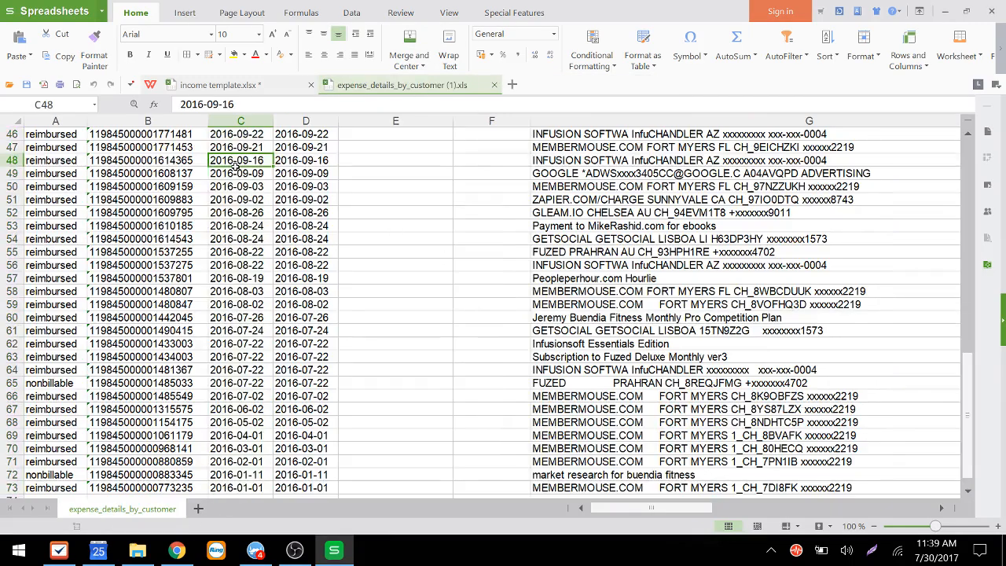
key("ctrl+Up")
key("Down")
key("ctrl+shift+Down")
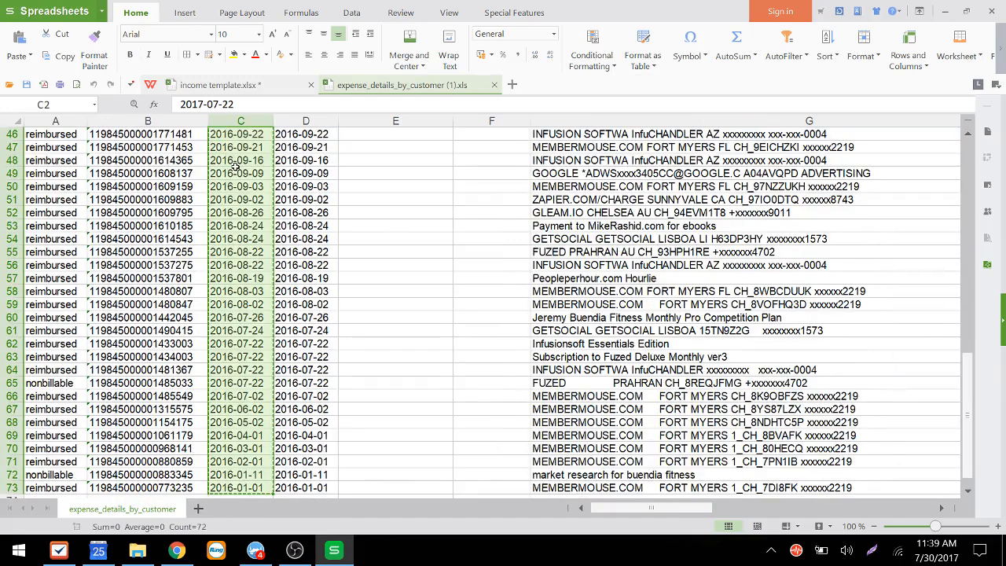
Step: Paste the dates into the Date column of the Expenses in Zoho Books sheet starting at D4
key("ctrl+Tab")
key("Down")
key("Down")
key("Down")
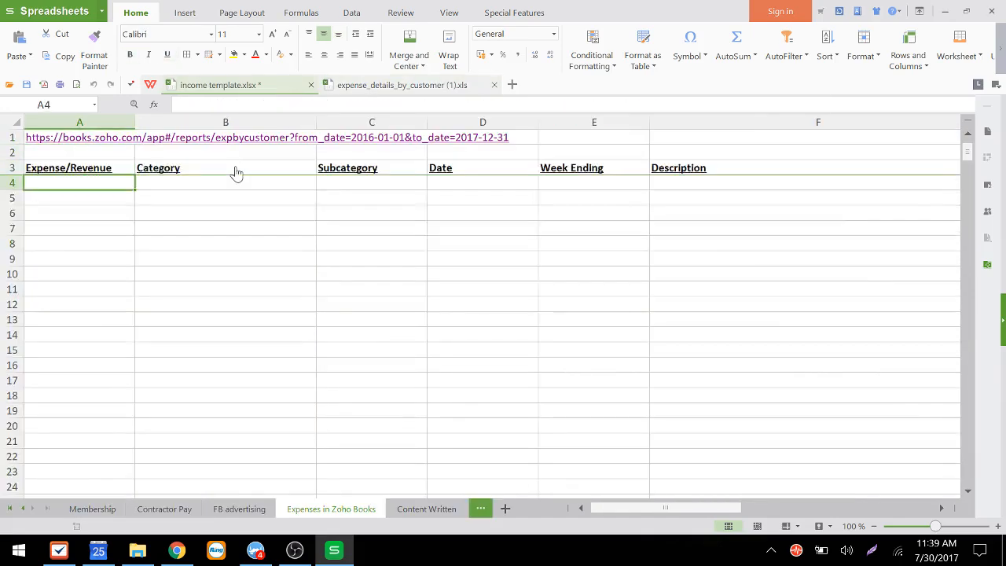
key("Right")
key("Right")
key("Right")
key("Up")
key("Down")
key("ctrl+v")
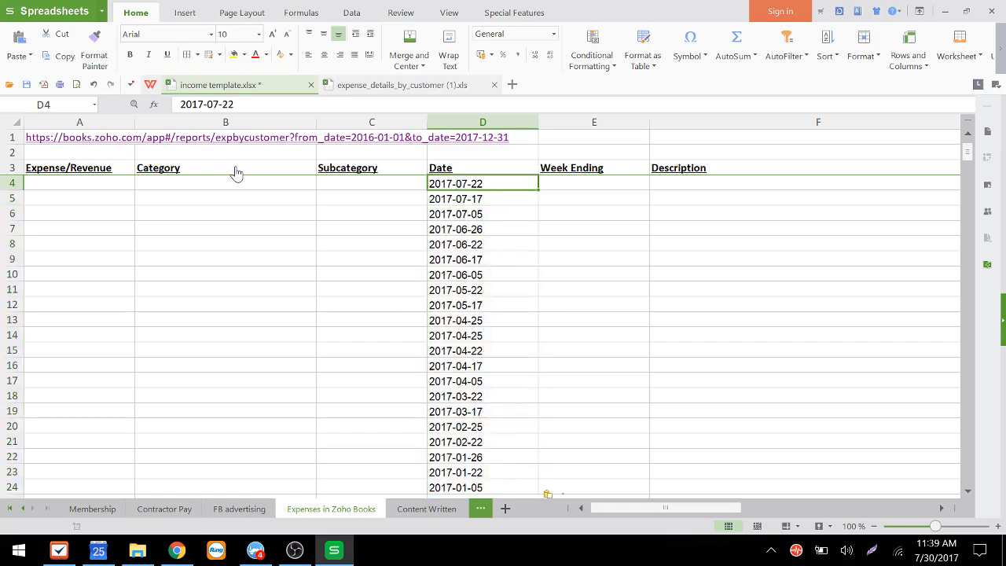
Step: Apply the 3/7/2001 date format to the pasted dates
key("ctrl+1")
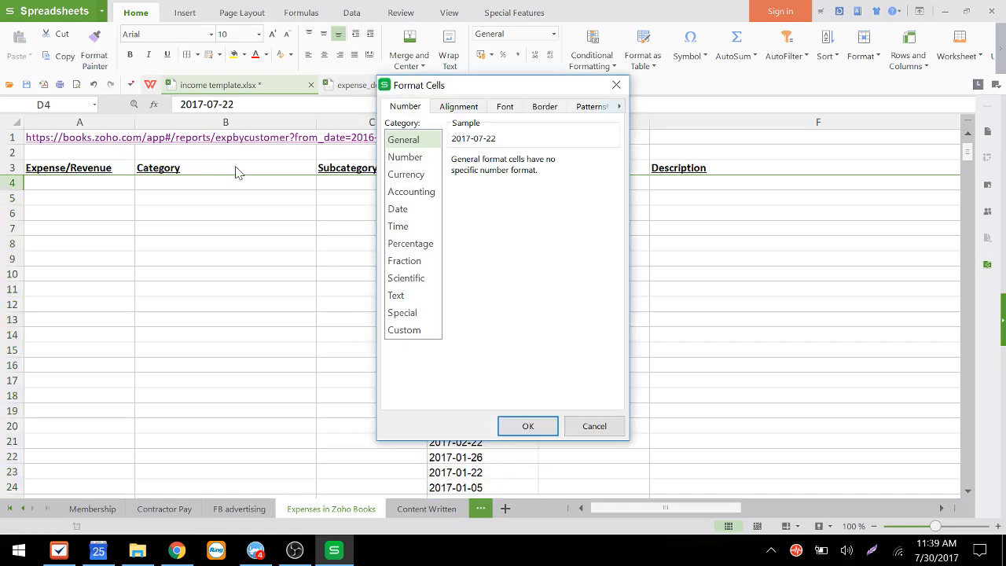
left_click(404, 212)
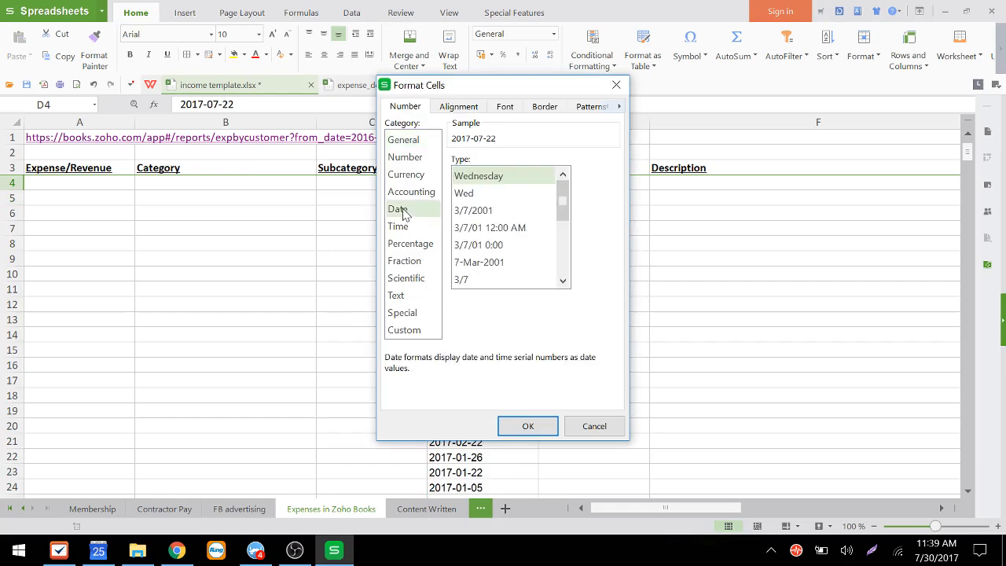
left_click(466, 212)
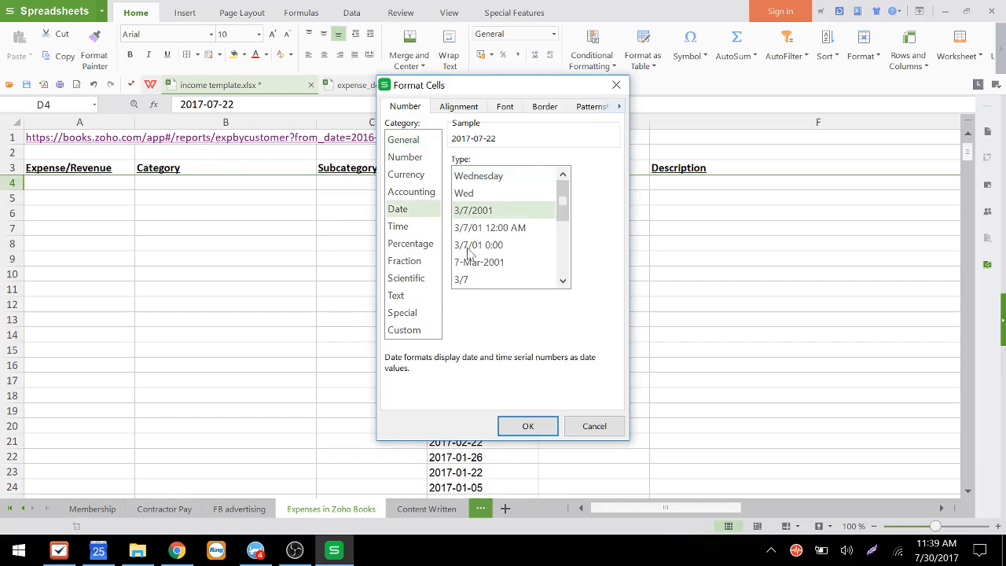
left_click(527, 428)
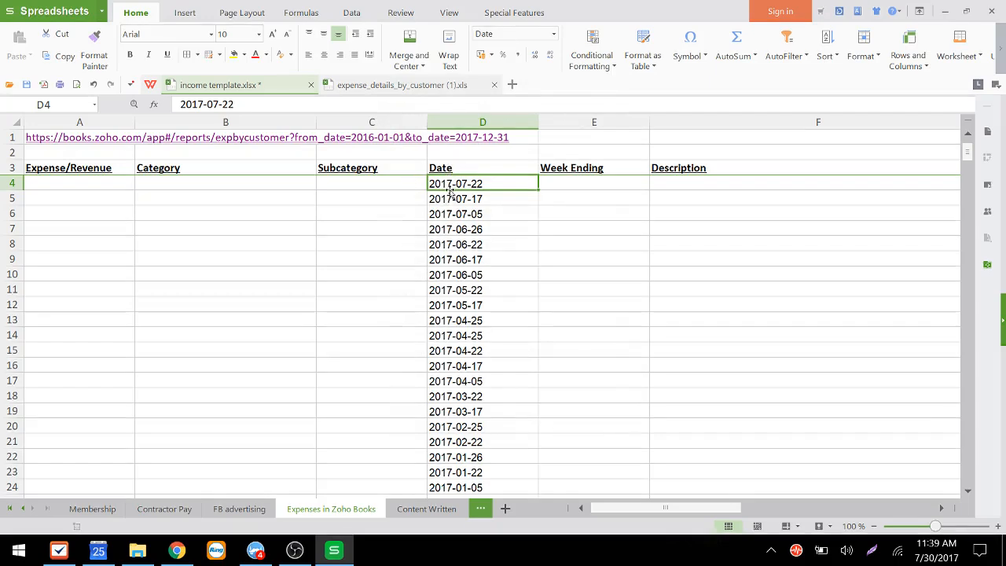
Step: Copy the pasted date column and paste it into a new Notepad window
key("Up")
key("Down")
key("ctrl+shift+Down")
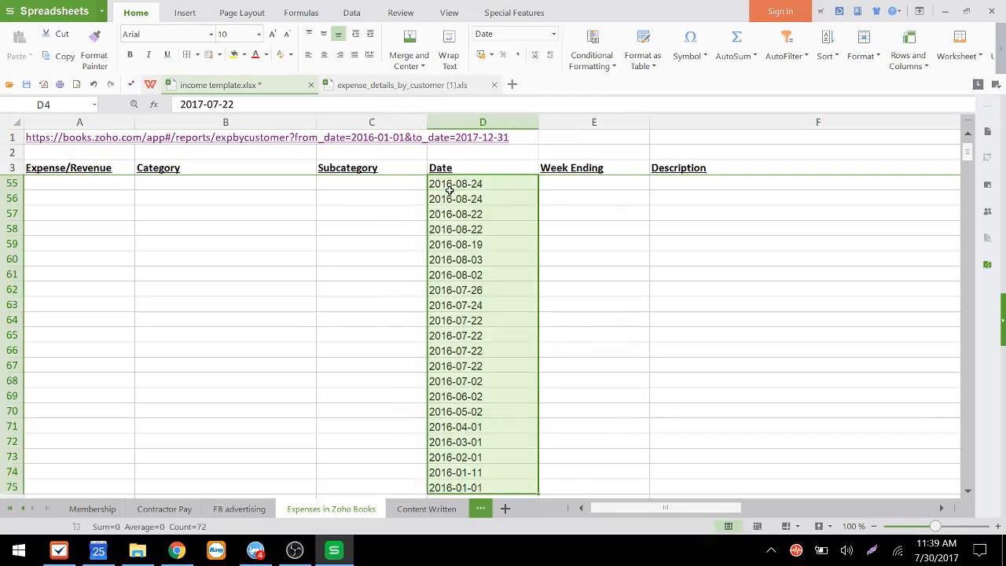
key("ctrl+c")
key("super+r")
type("note")
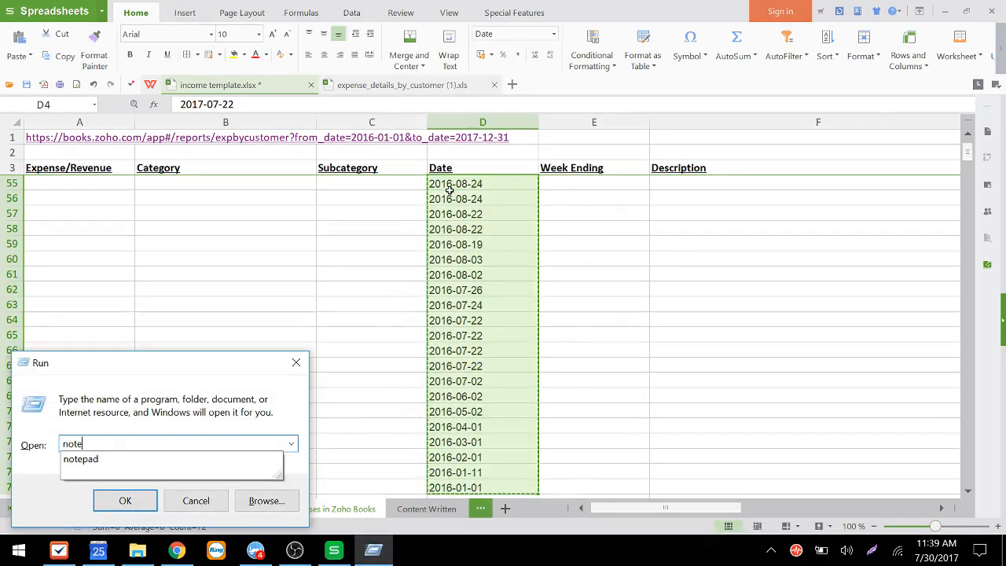
type("pad")
key("Return")
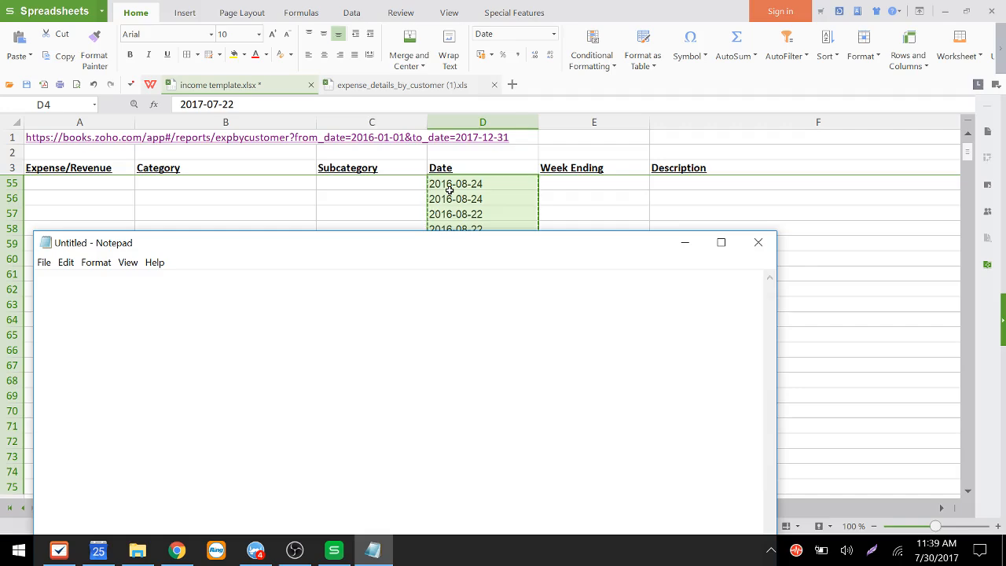
key("ctrl+v")
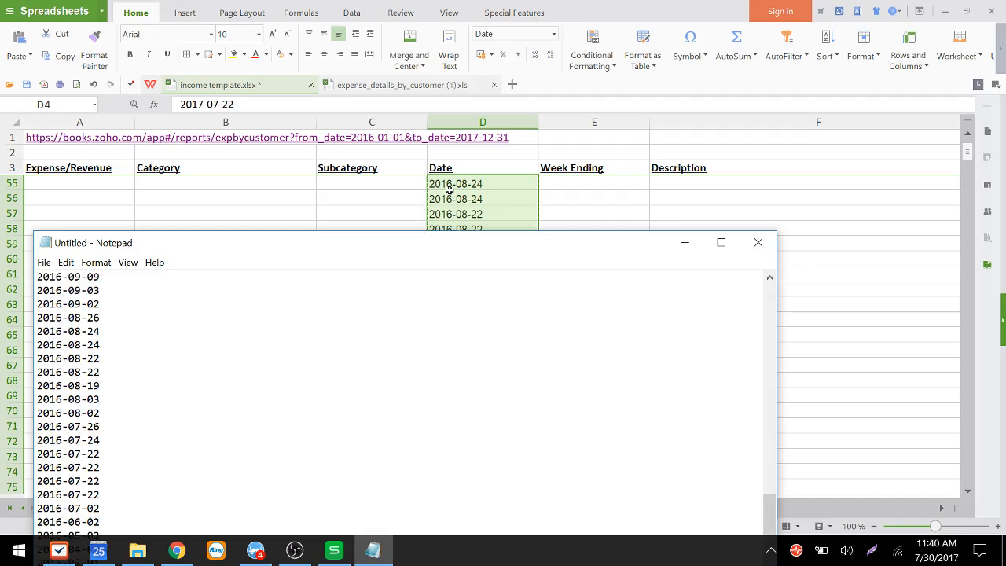
Step: Cut all the dates back out of the Notepad text
left_click_drag(448, 242, 510, 51)
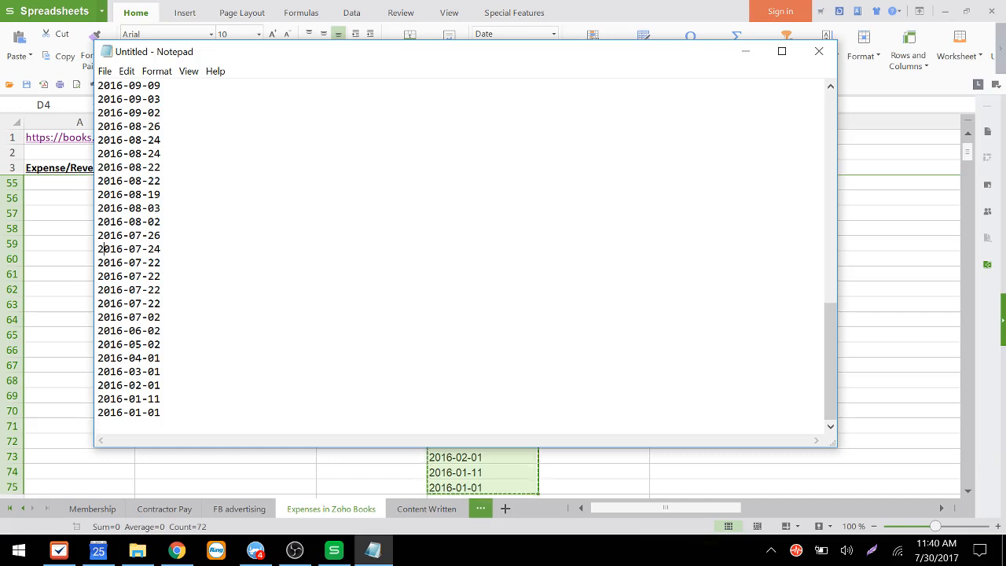
key("Up")
key("Up")
key("Up")
key("Up")
key("Up")
key("Up")
key("Up")
key("Up")
key("Up")
key("Up")
key("Up")
key("Up")
key("Up")
key("Up")
key("Up")
key("Up")
key("Up")
key("Up")
key("Up")
key("Up")
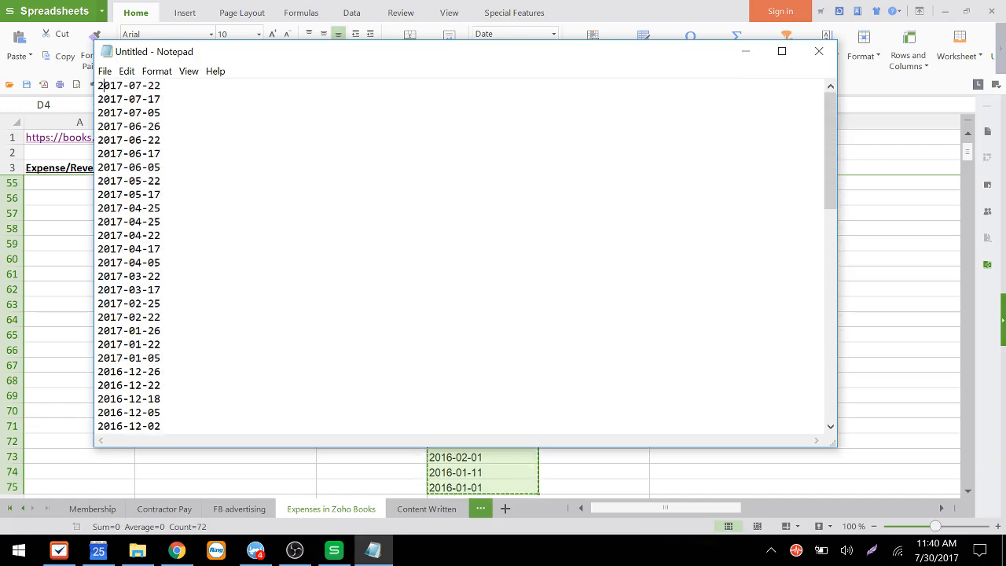
key("ctrl+a")
key("ctrl+x")
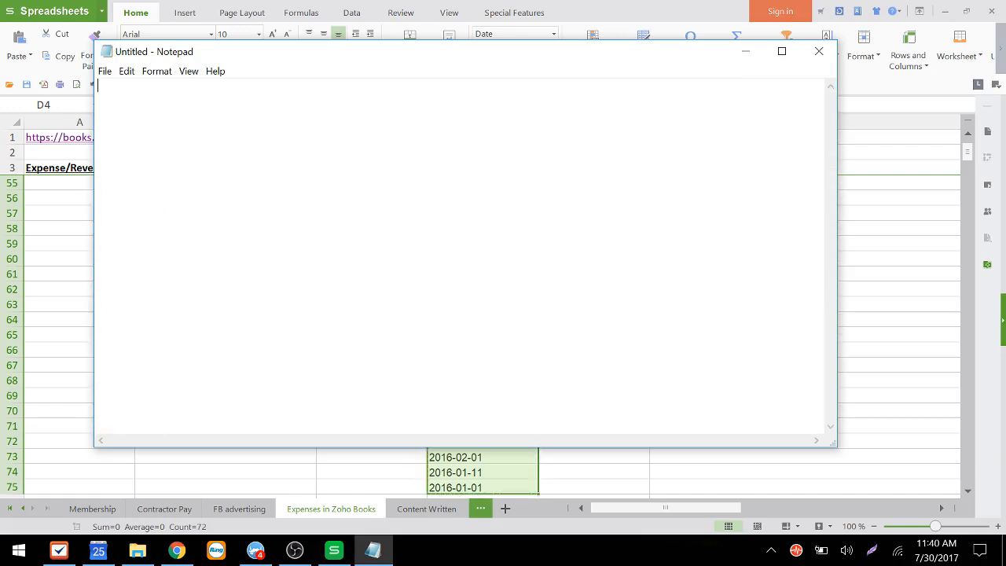
Step: Paste the plain-text dates from Notepad back into the Date column starting at D4
key("alt+Tab")
key("Down")
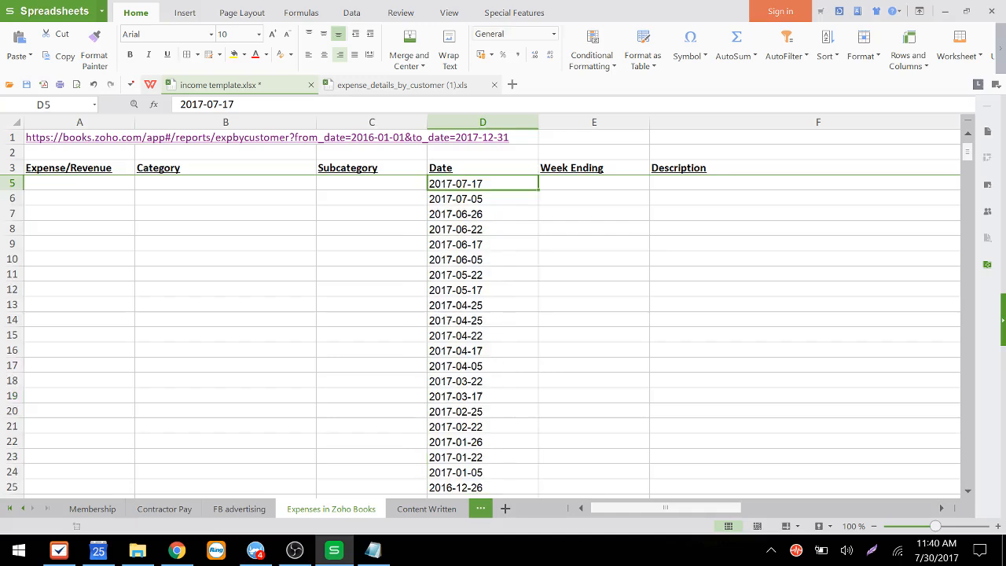
key("Up")
key("Up")
key("Up")
key("Down")
key("Down")
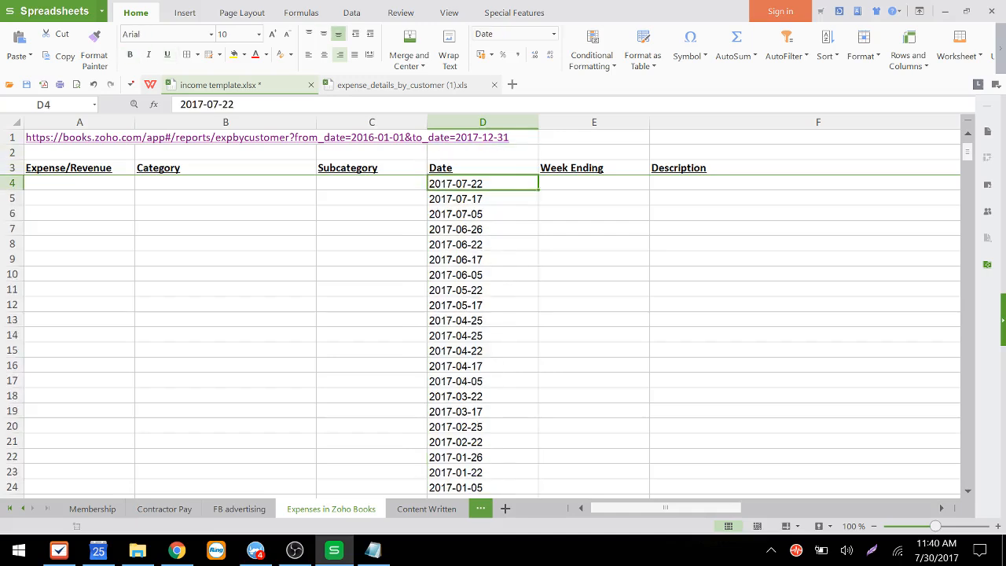
key("ctrl+v")
key("Down")
key("Up")
key("Right")
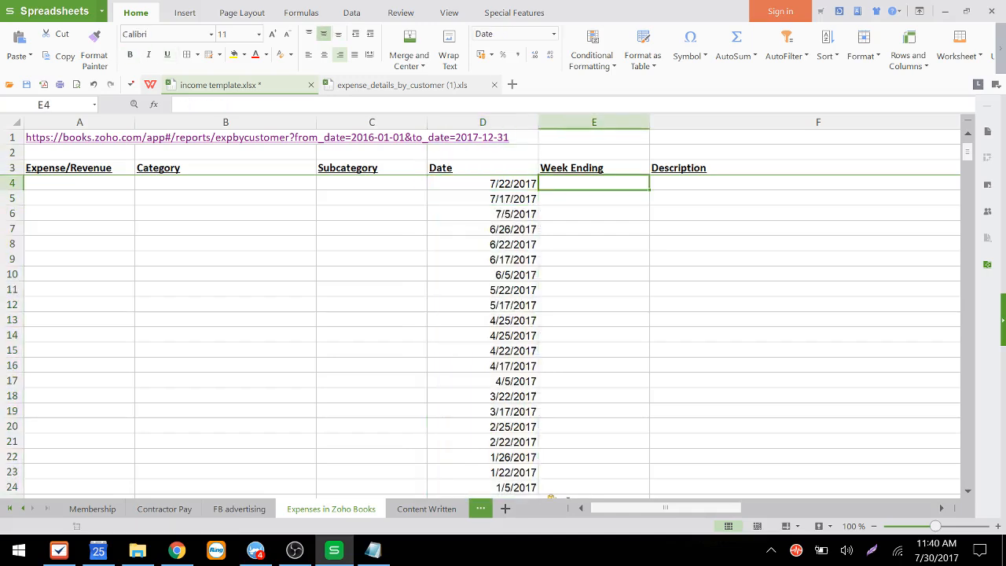
Step: Check the pasted values in the Date and Week Ending cells of the first rows
key("Left")
key("Down")
key("Down")
key("Down")
key("Down")
key("Down")
key("Down")
key("Down")
key("Down")
key("Down")
key("Down")
key("Down")
key("Down")
key("Down")
key("Down")
key("Down")
key("Down")
key("Down")
key("Down")
key("Down")
key("Down")
key("Down")
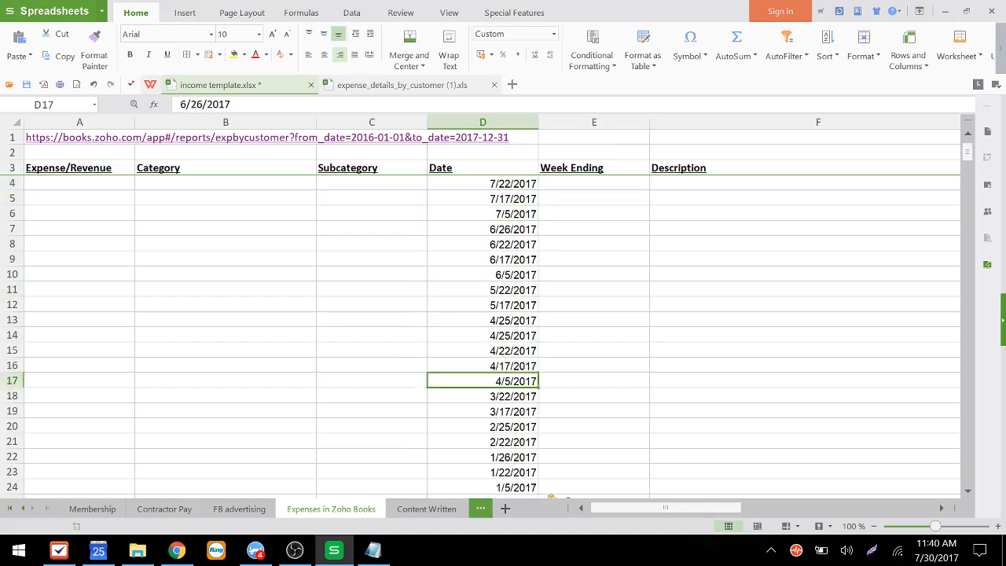
key("Down")
key("Up")
key("ctrl+Up")
key("Down")
key("Right")
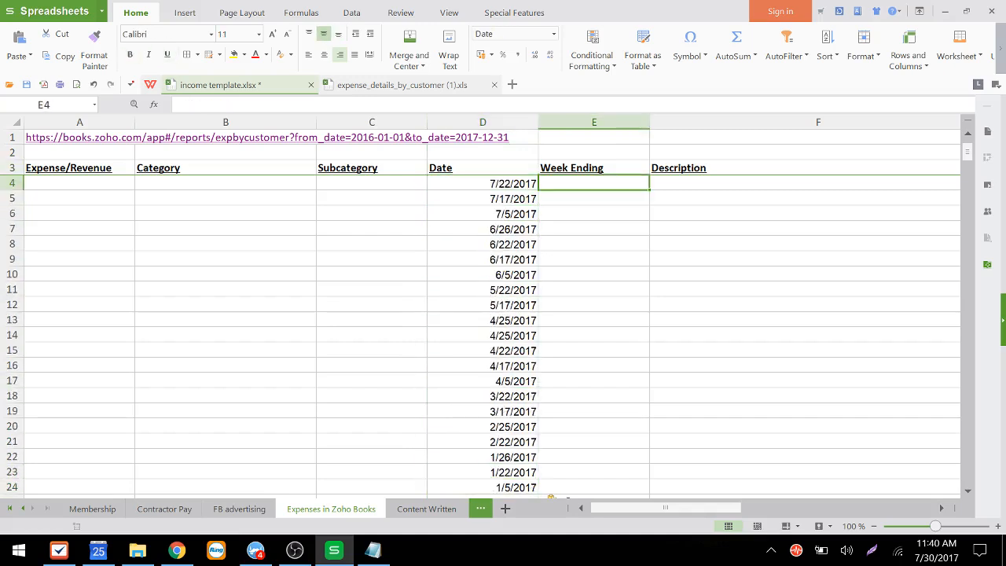
key("Left")
key("Right")
key("Left")
key("Left")
key("Right")
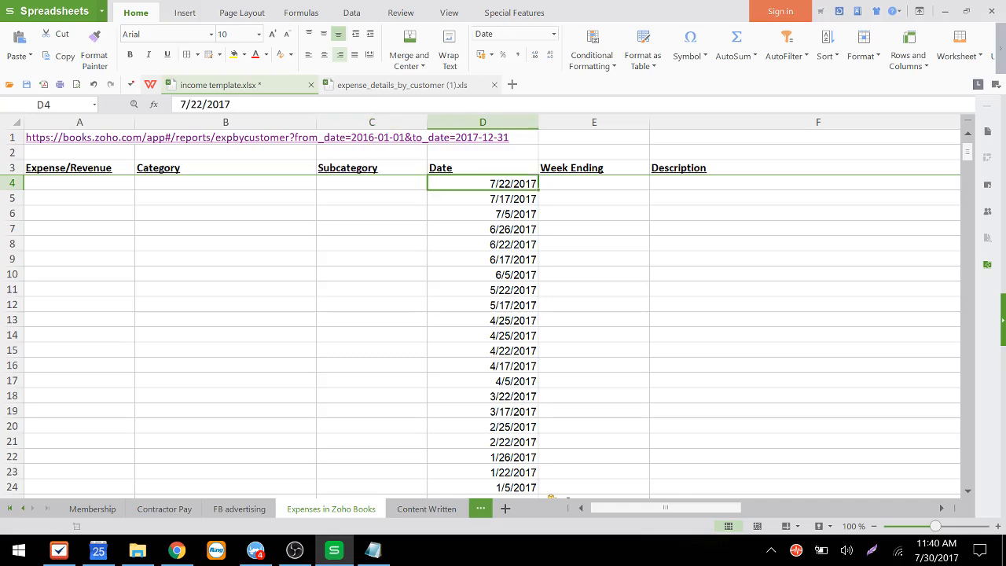
key("Right")
key("Left")
key("Left")
key("Right")
key("Right")
key("Up")
key("Up")
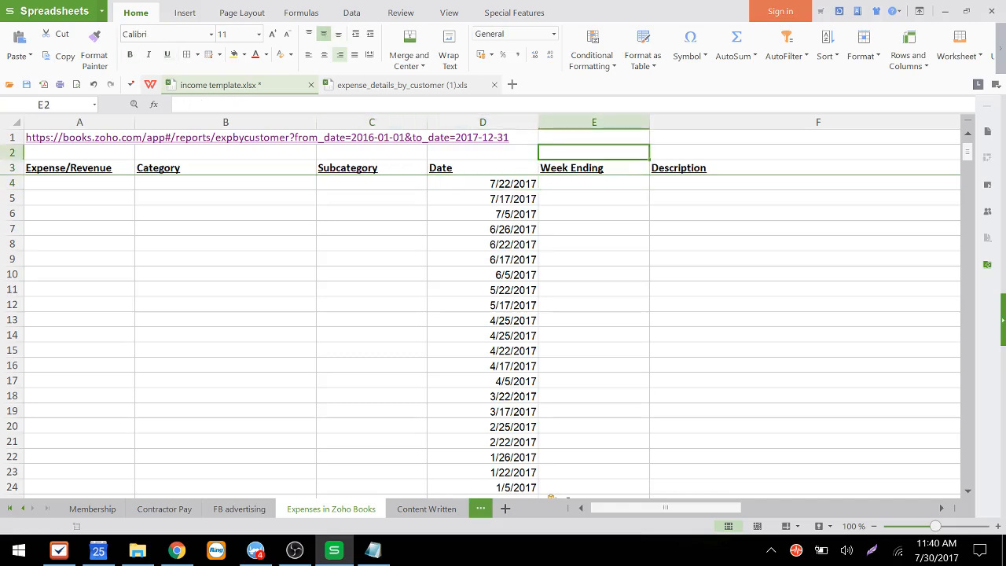
key("Down")
key("Down")
type("=")
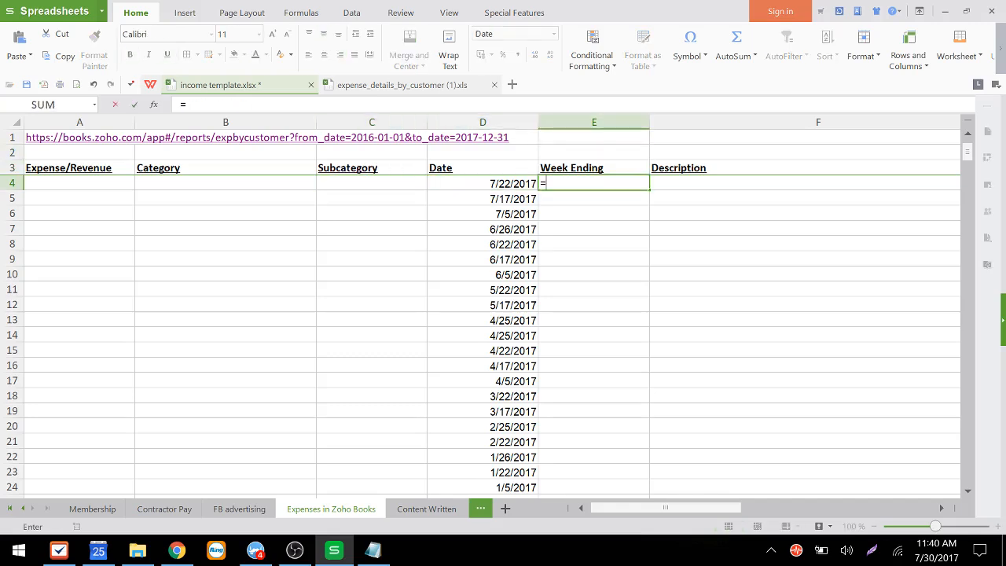
type("int(")
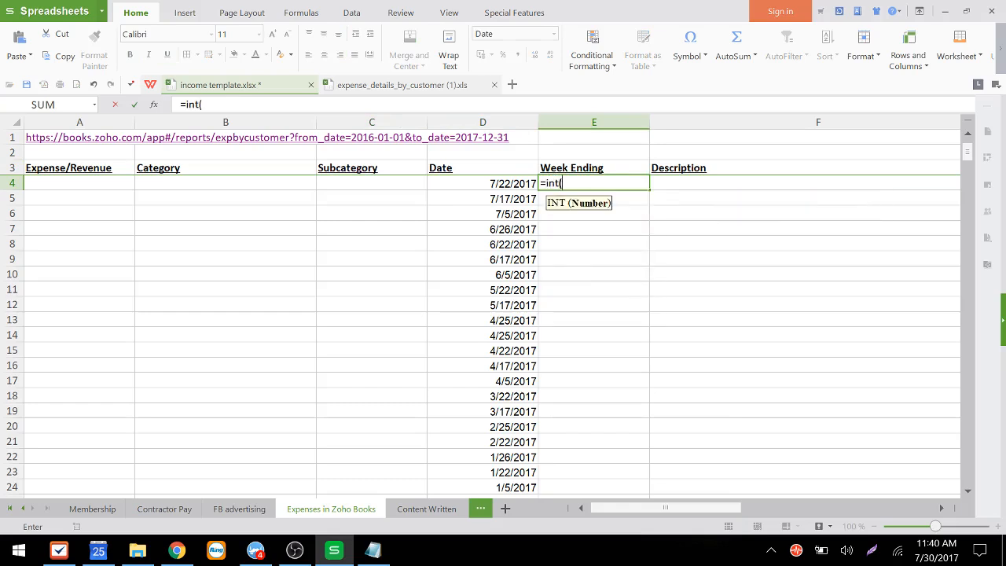
key("Left")
type(")")
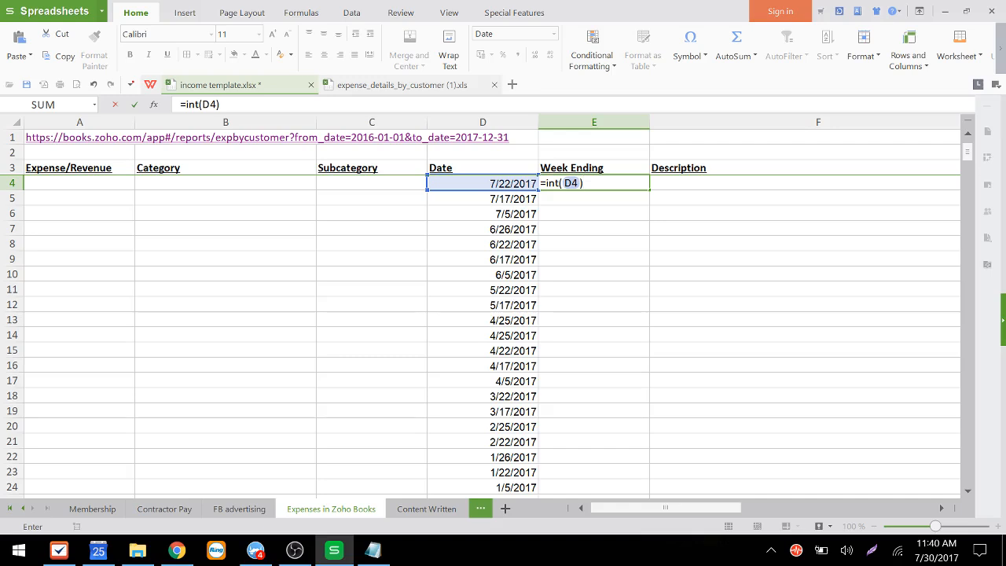
key("Escape")
Step: Start a Week Ending formula in E4 that adds INT(D4) to a VLOOKUP of TEXT(D4,"ddd")
key("Left")
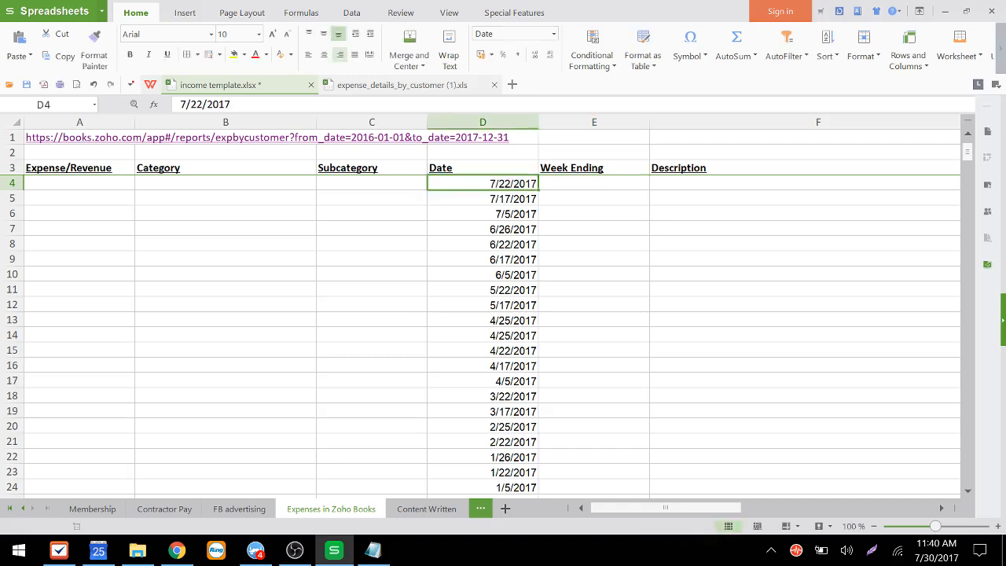
key("Down")
key("Up")
key("Down")
key("Up")
key("Right")
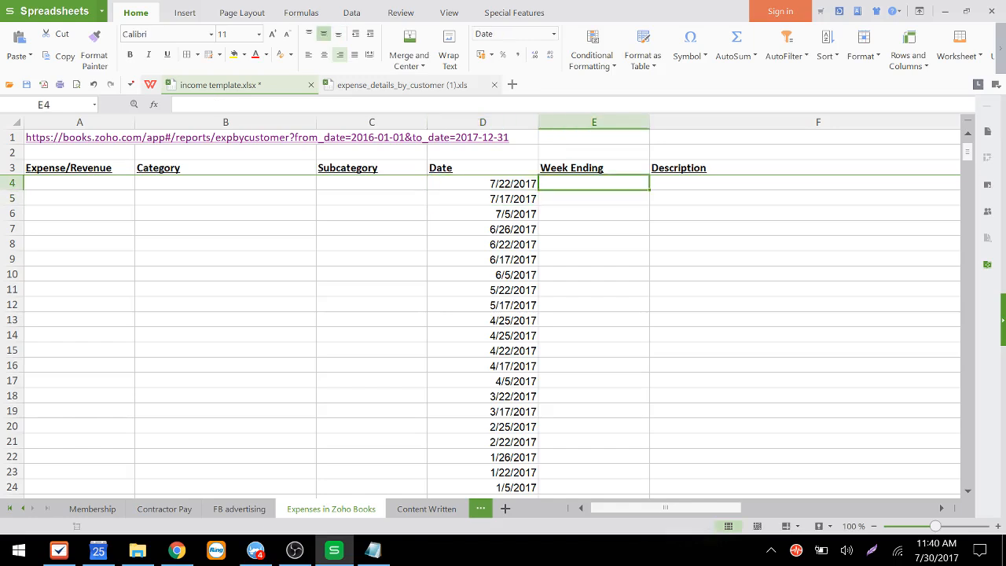
type("=int(")
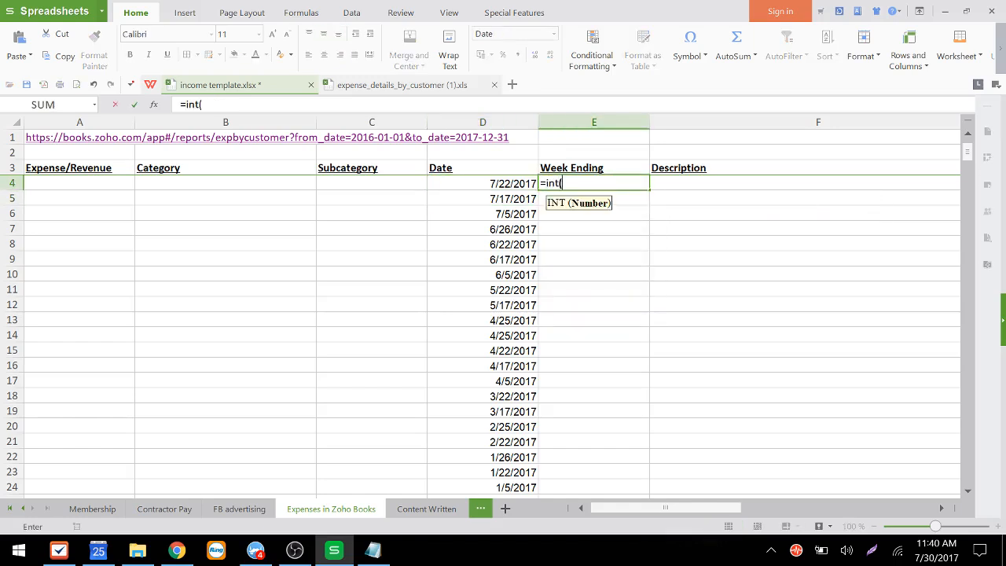
key("Left")
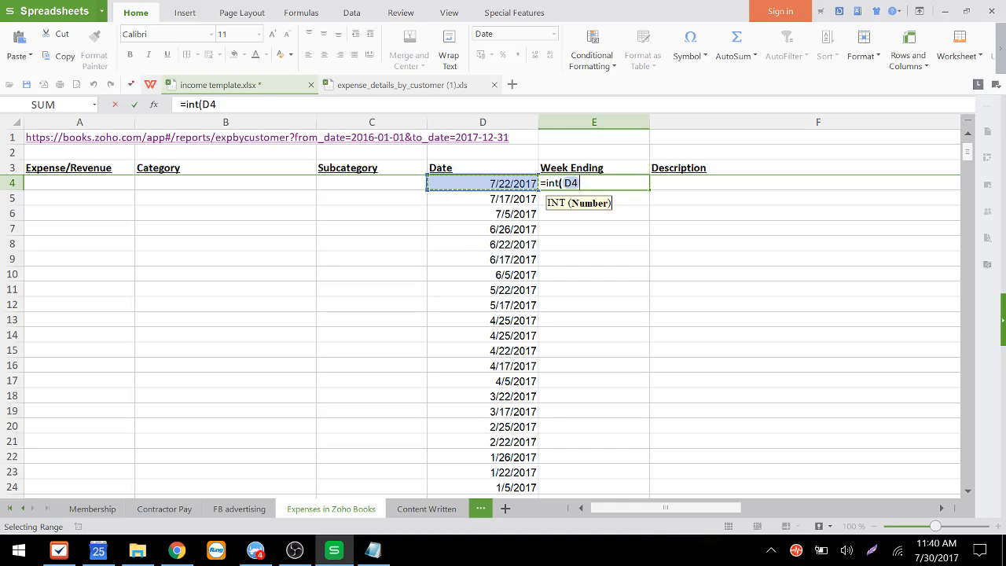
type(")")
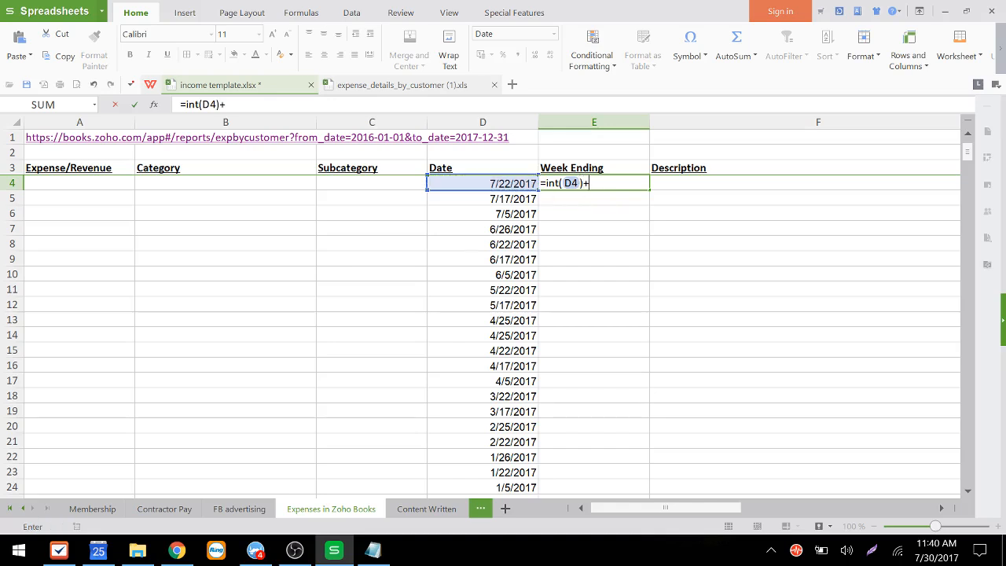
type("+vlookup(")
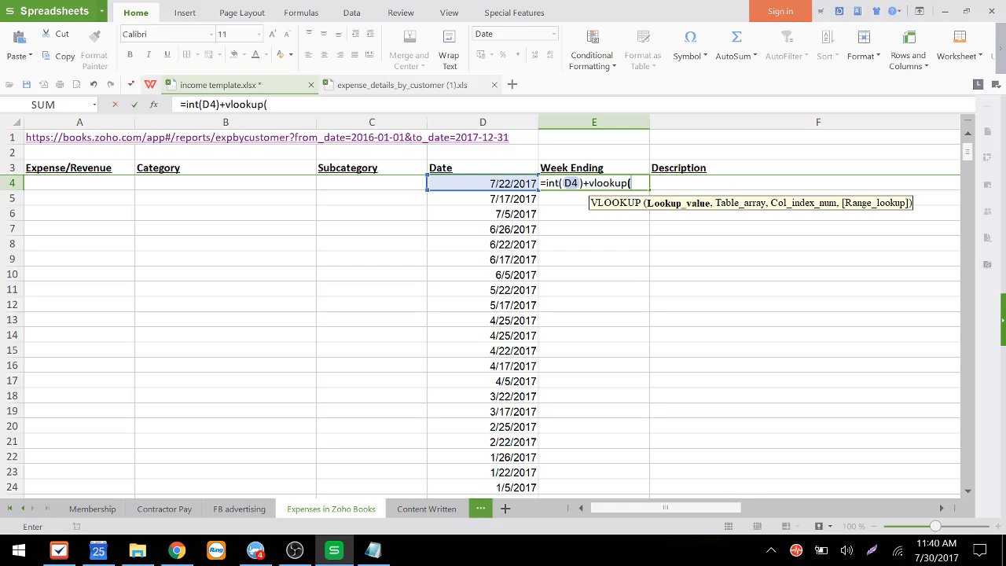
type("text")
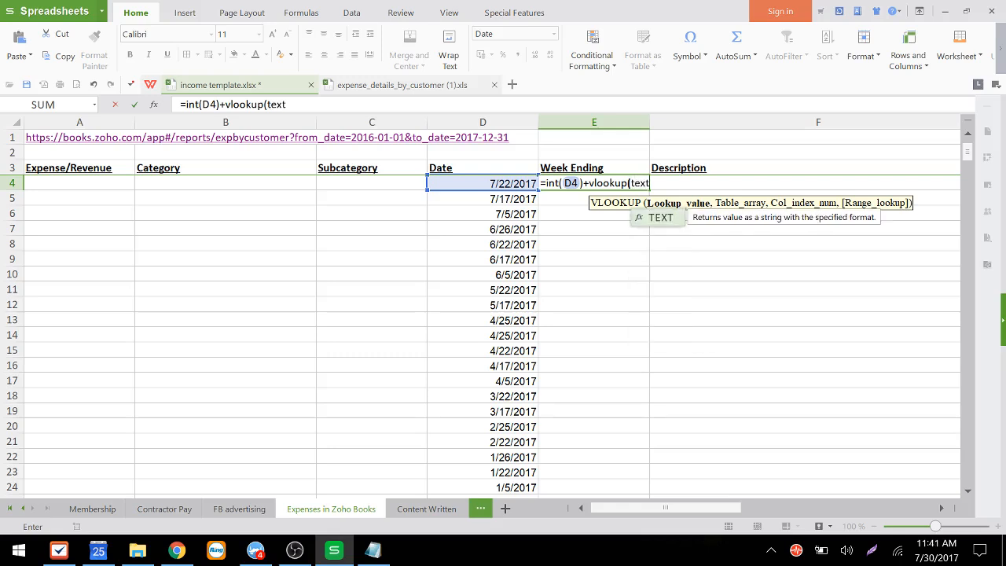
type("(")
key("Left")
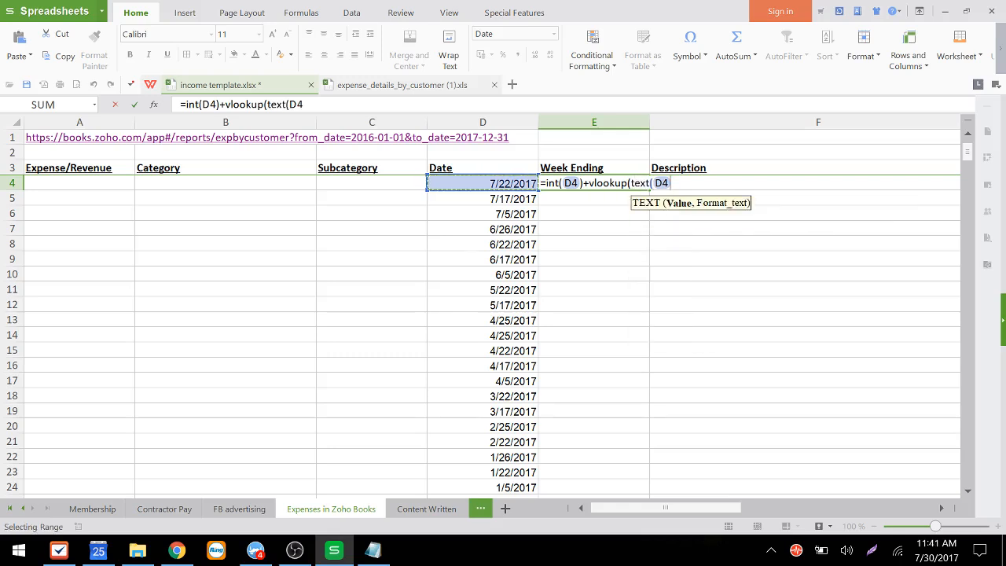
type(",\"ddd\"")
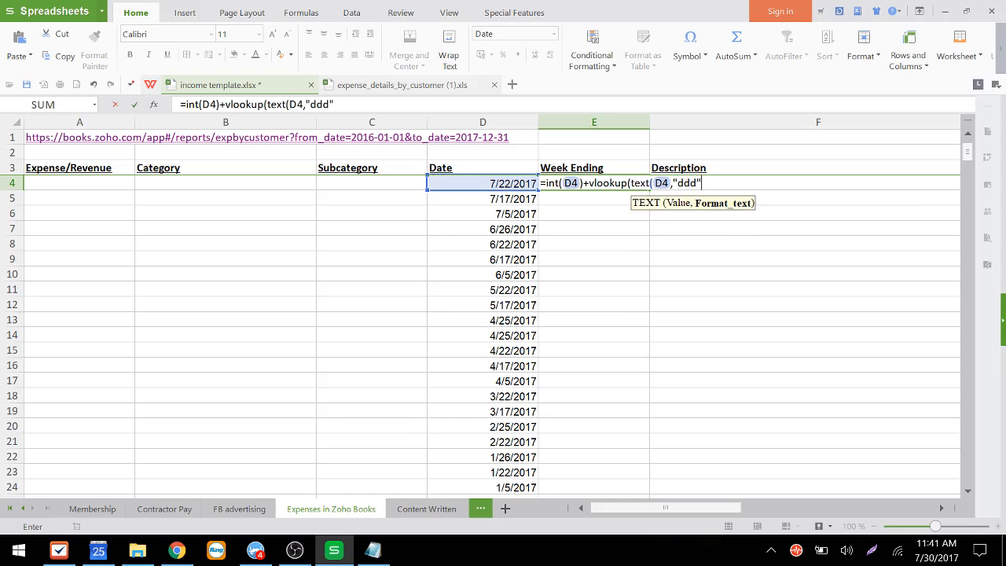
type("),")
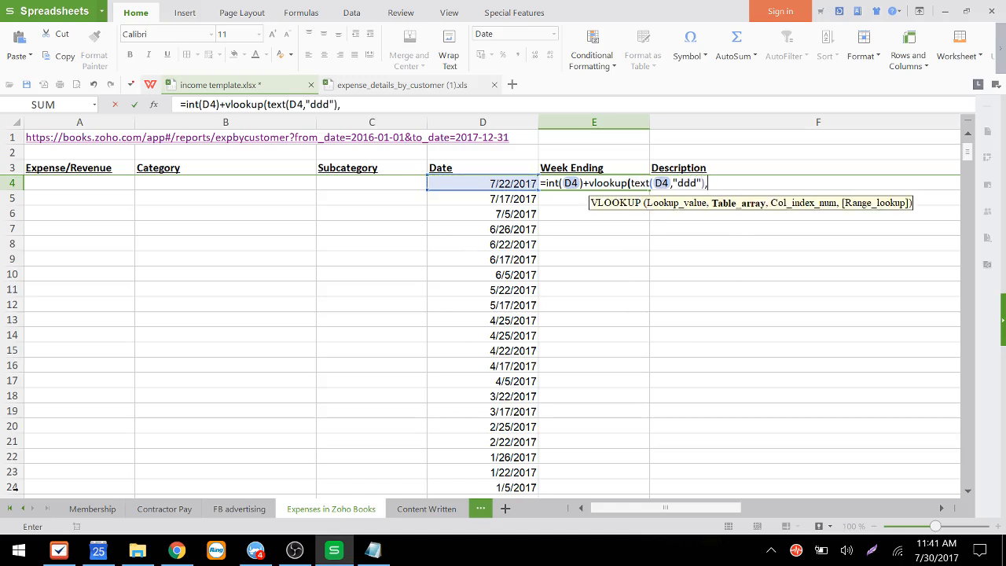
Step: Complete the VLOOKUP with the absolute range vlookups!$H$2:$I$8, column 2 and FALSE, and enter the formula
left_click(9, 509)
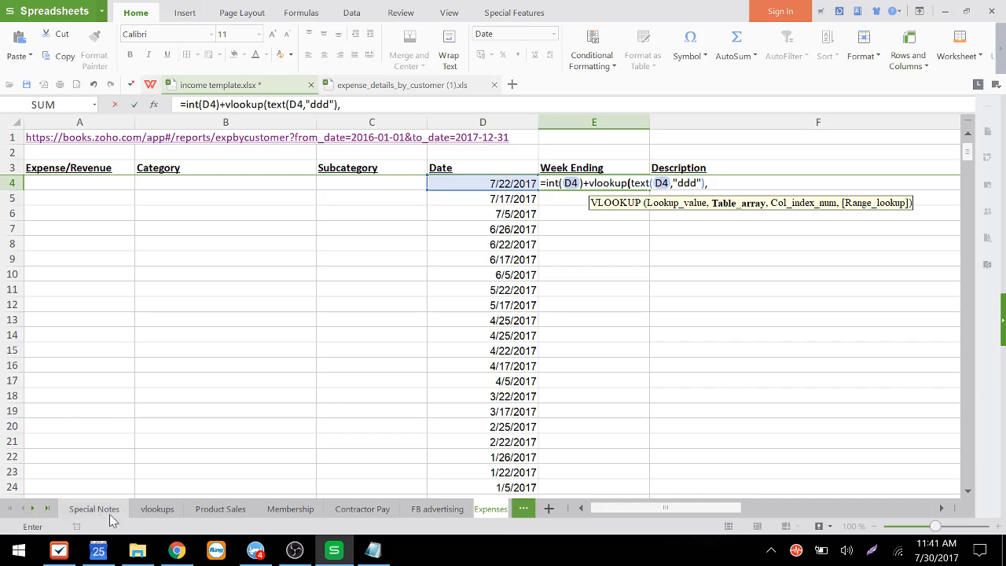
left_click(161, 512)
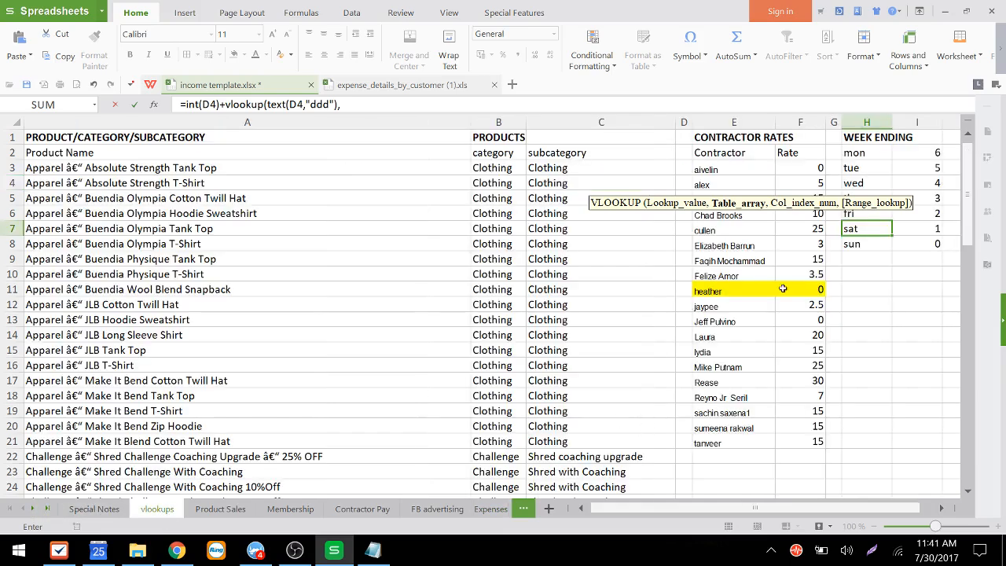
left_click_drag(861, 154, 935, 230)
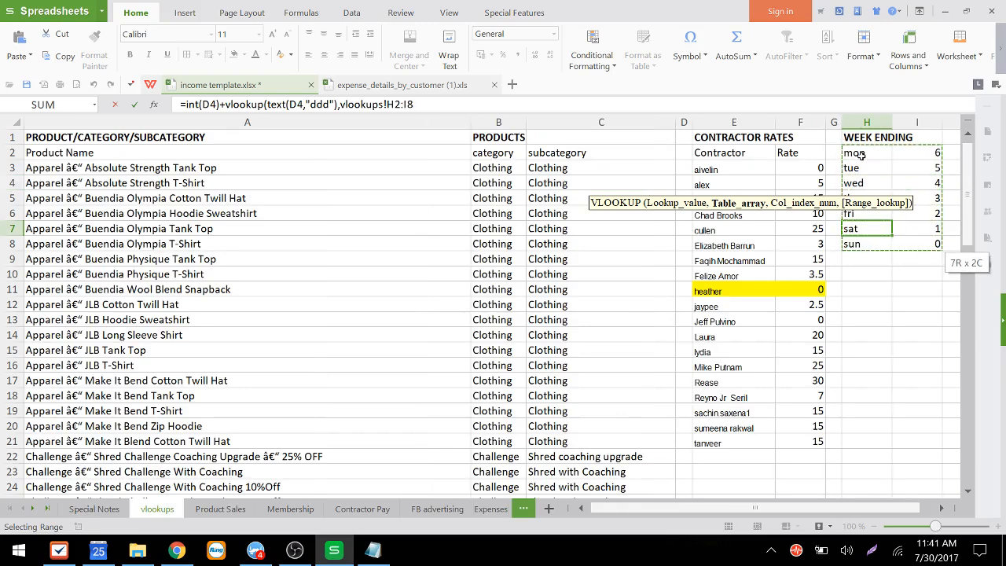
left_click(47, 487)
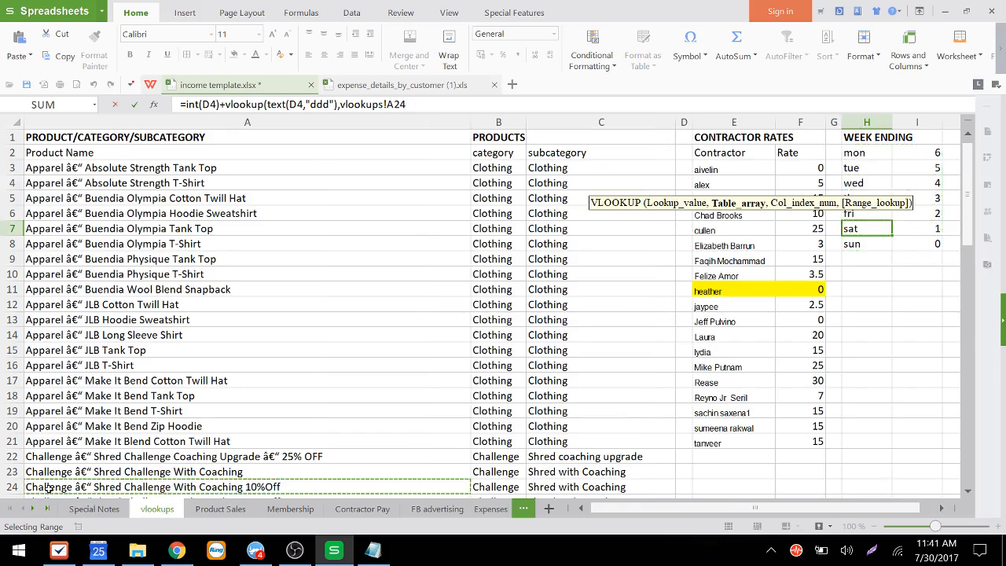
left_click_drag(869, 154, 936, 245)
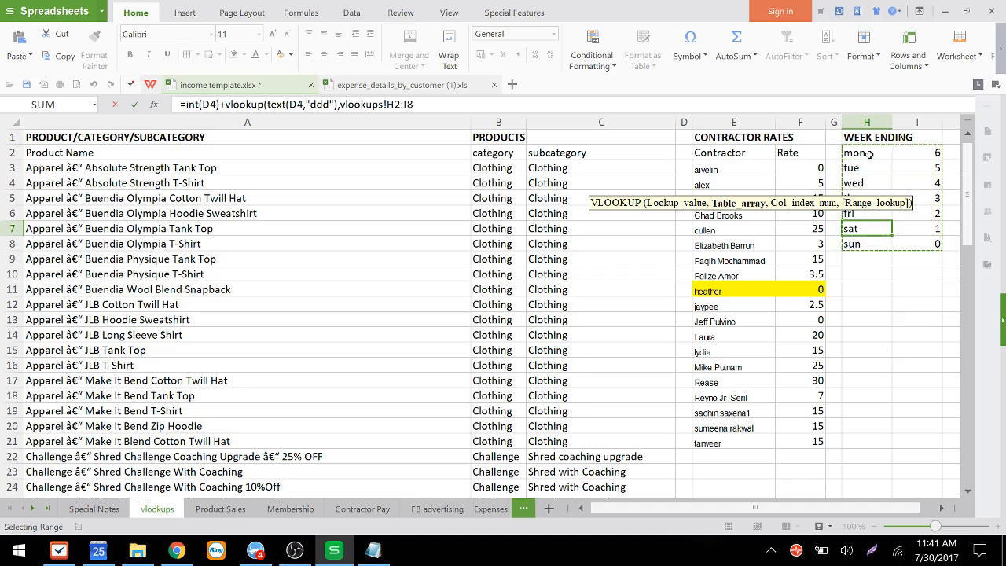
key("F4")
type(",")
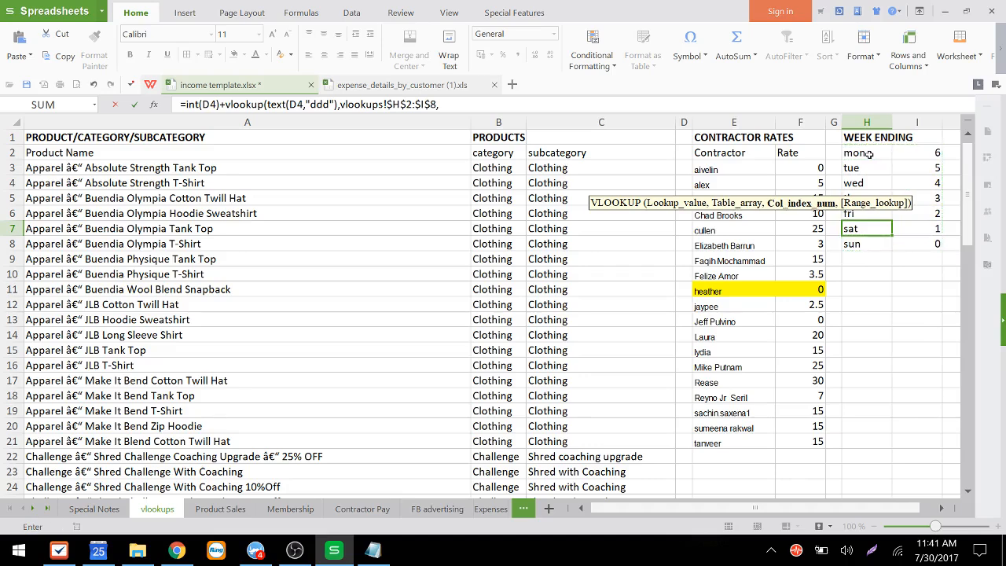
type("2")
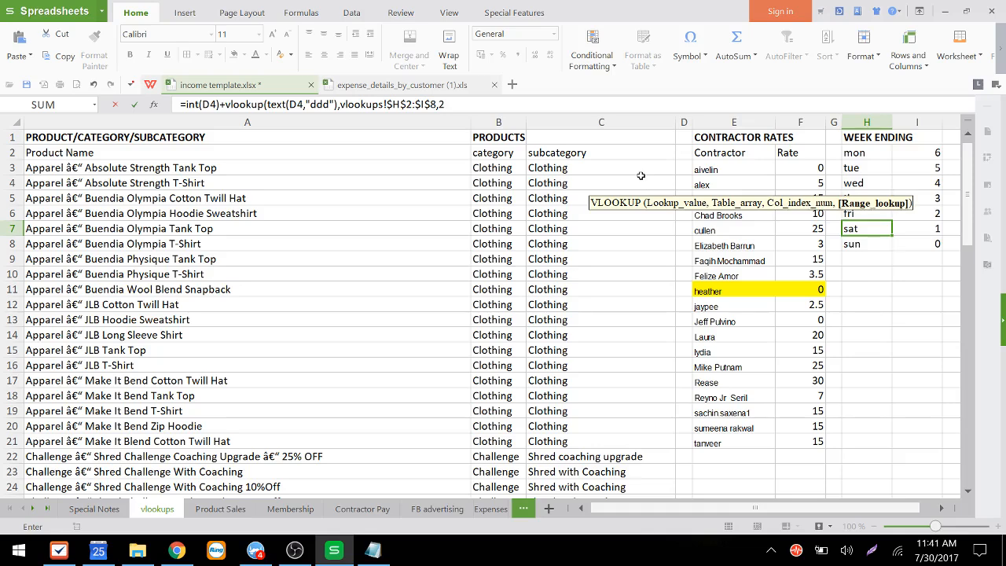
type(",false")
key("Return")
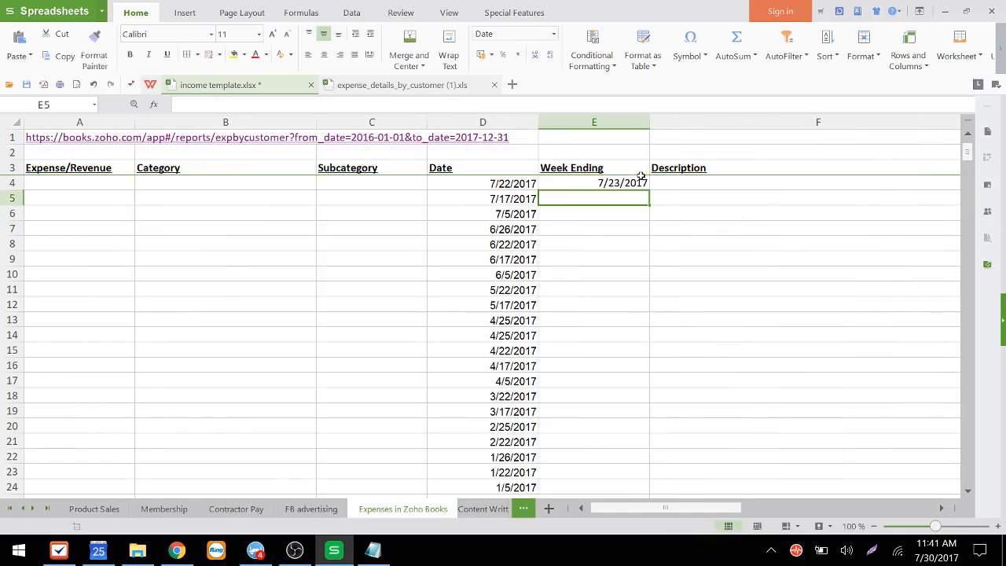
Step: Fill the Week Ending formula down from E4 to the last dated row, 75
left_click(642, 179)
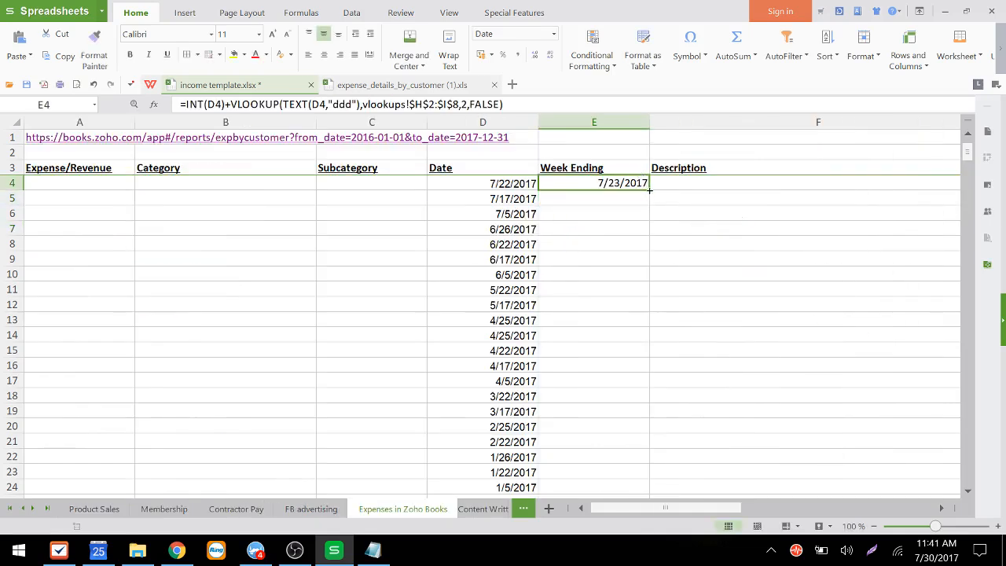
double_click(649, 190)
left_click(609, 214)
key("ctrl+Down")
key("Down")
key("Down")
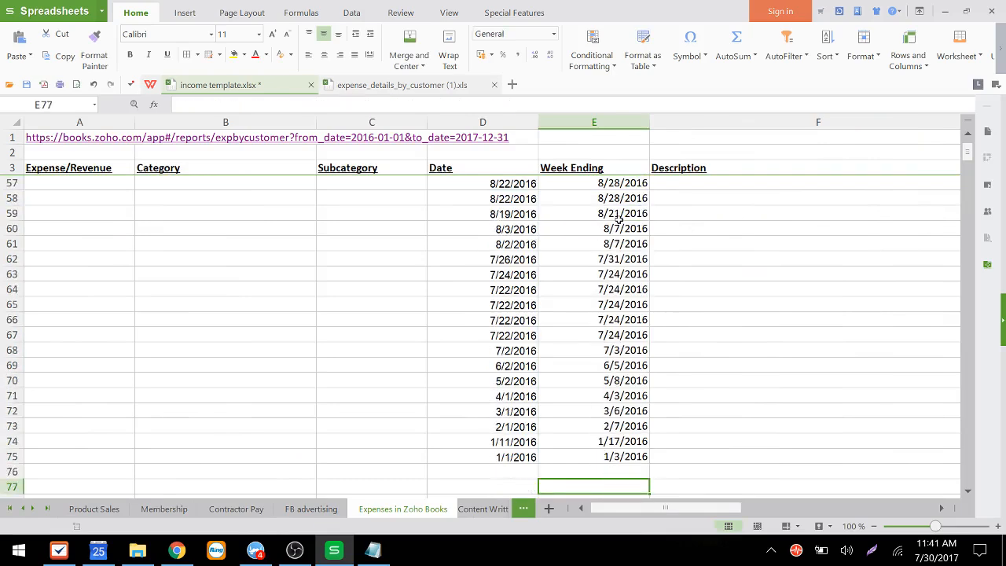
Step: Examine the columns of the expense_details_by_customer export, from status through transaction_type
key("Up")
key("Up")
key("Right")
key("ctrl+Up")
key("Left")
key("Left")
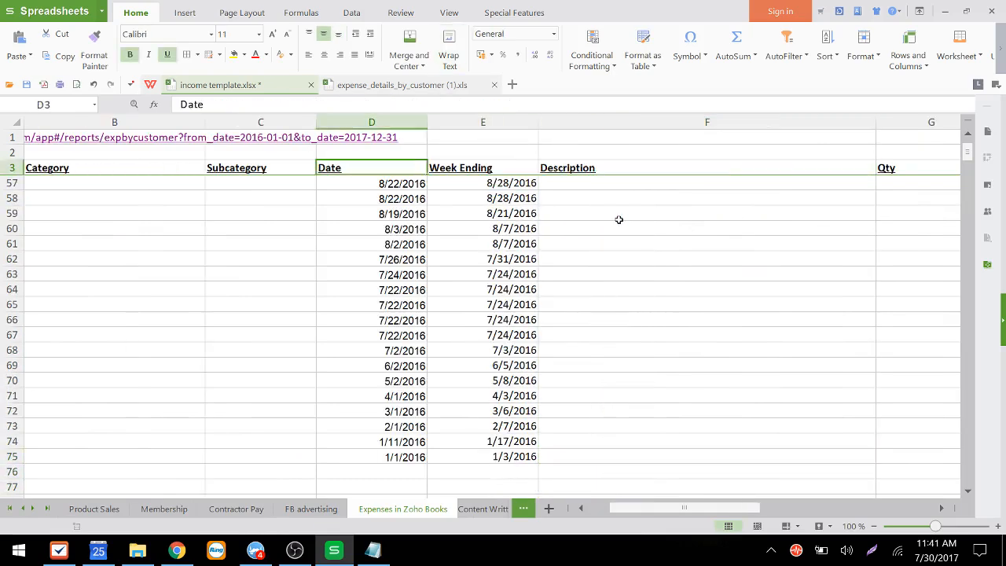
key("Left")
key("ctrl+Tab")
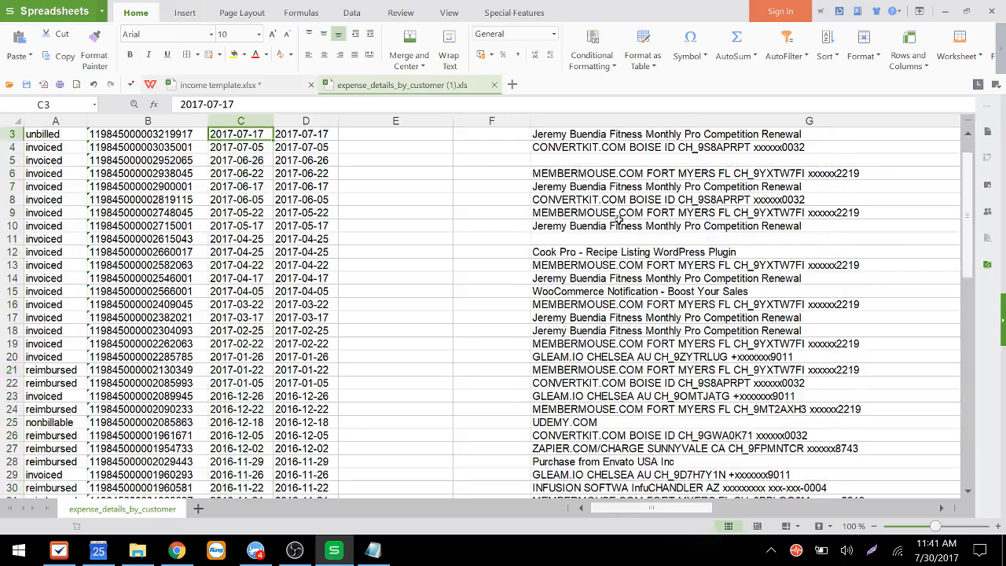
key("Up")
key("Up")
key("Left")
key("Left")
key("Right")
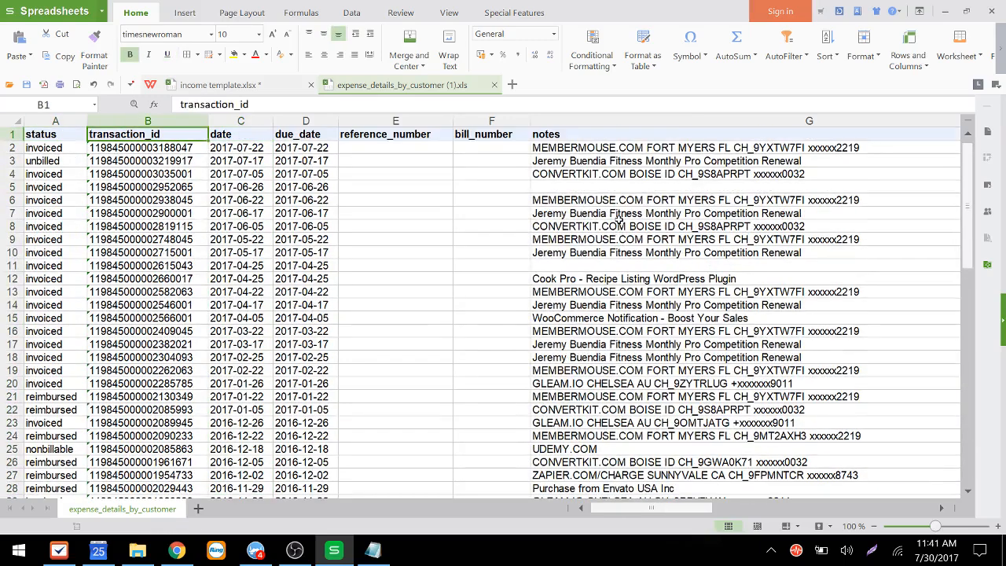
key("Right")
key("Right")
key("Right")
key("Right")
key("Right")
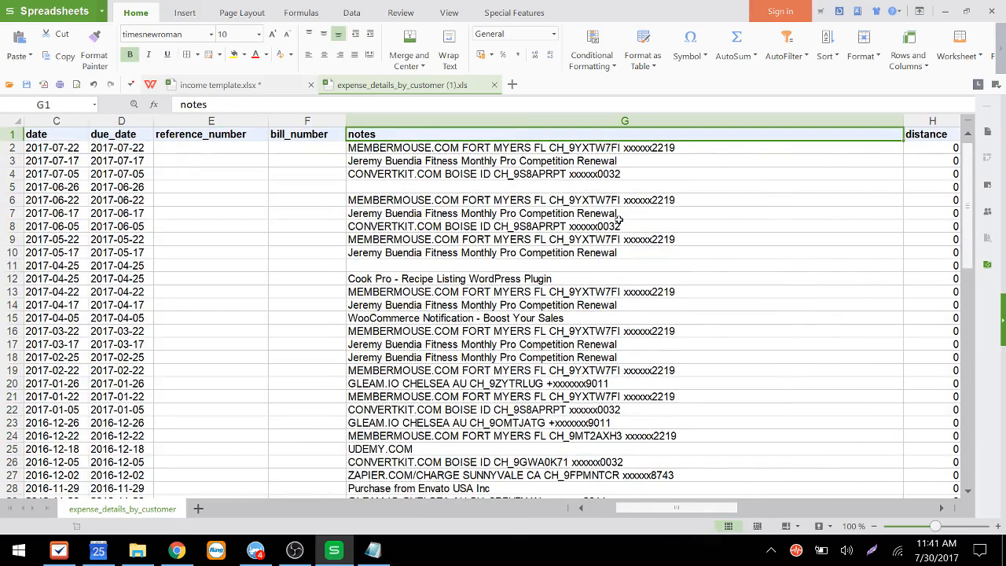
key("Right")
key("Right")
key("Right")
key("Right")
key("Right")
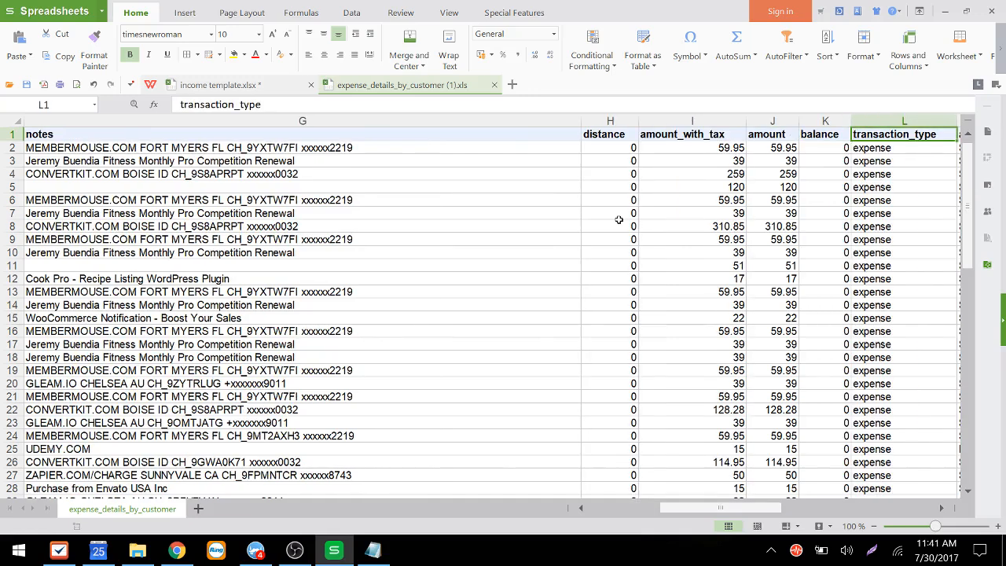
Step: Compare the export's notes and amount columns with the template's Expense/Revenue, Category and Subcategory columns
key("Left")
key("Left")
key("Right")
key("ctrl+Tab")
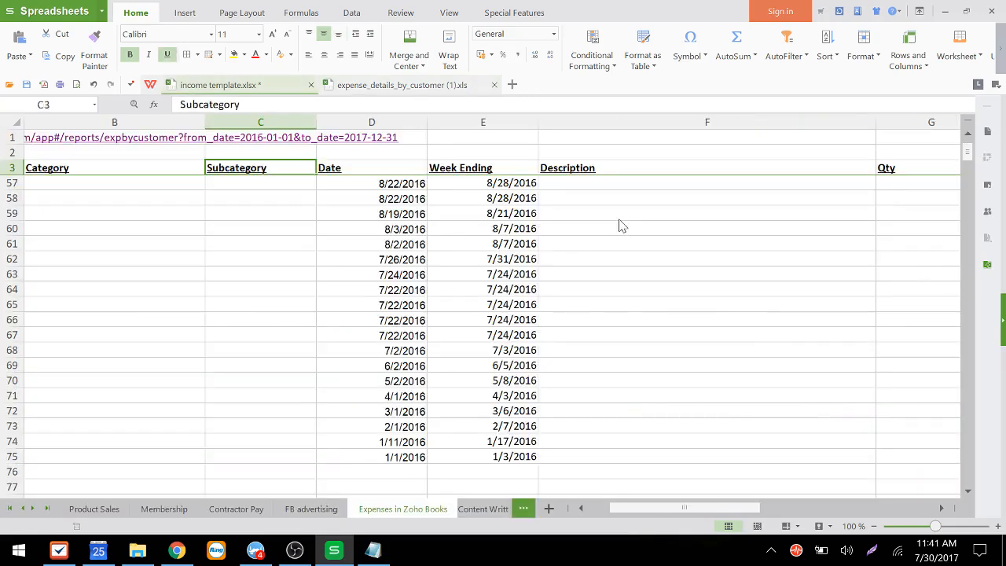
key("Left")
key("Left")
key("Down")
key("Down")
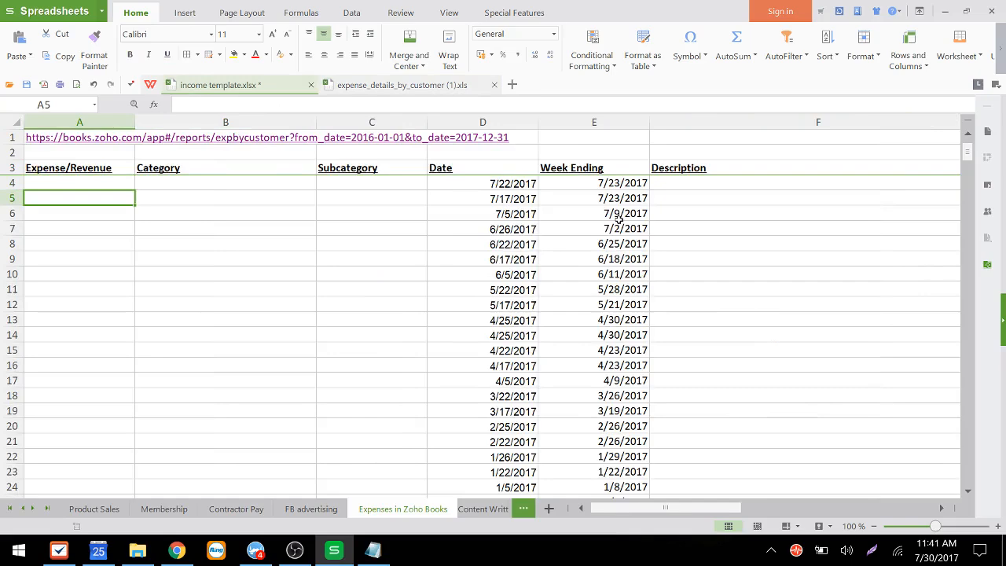
key("Up")
key("Right")
key("Right")
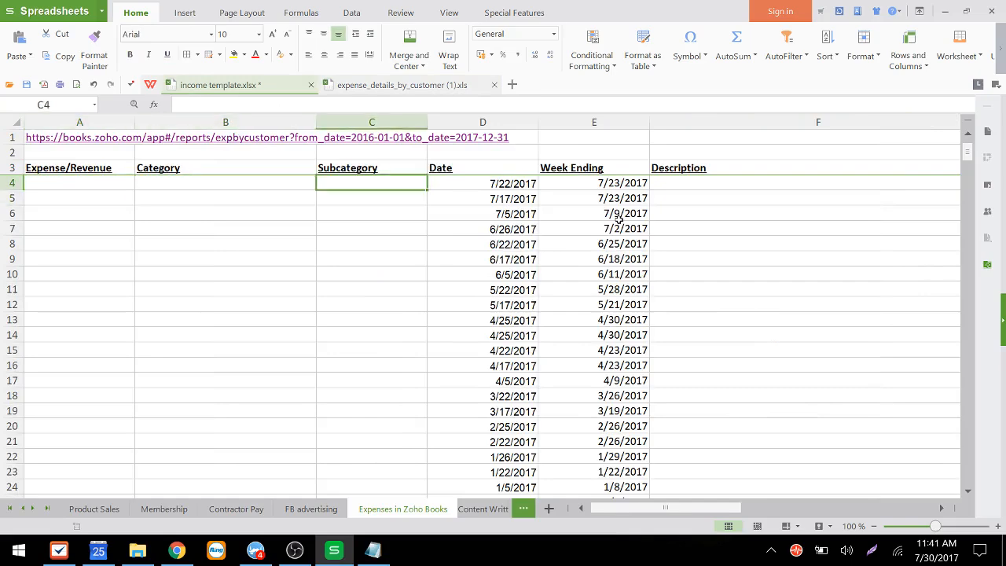
key("Left")
key("Right")
key("Left")
Step: Copy the export's vendor_name values and paste them into the template's Subcategory column starting at C4
key("Right")
key("ctrl+Tab")
key("Right")
key("Right")
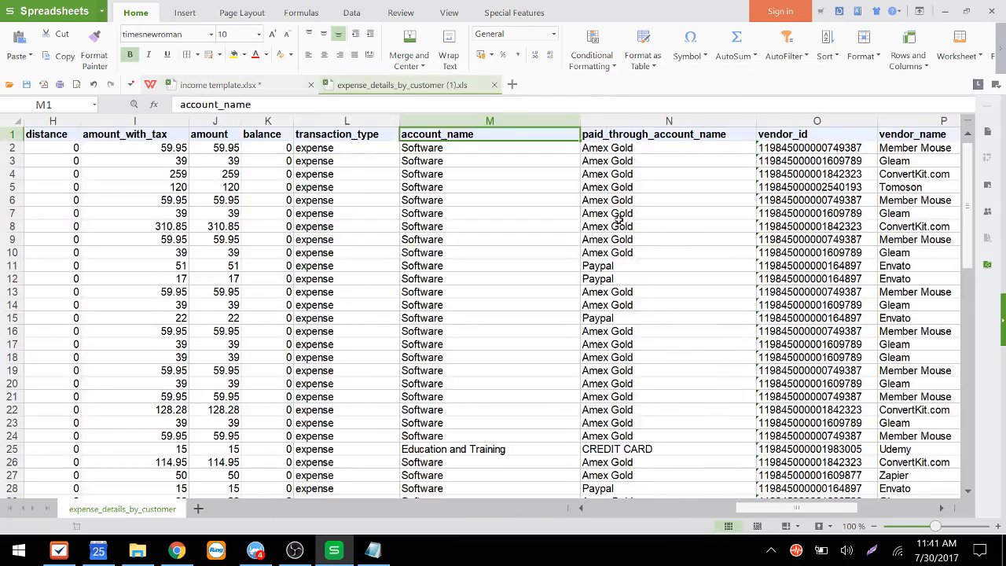
key("Right")
key("Right")
key("Right")
key("Right")
key("Right")
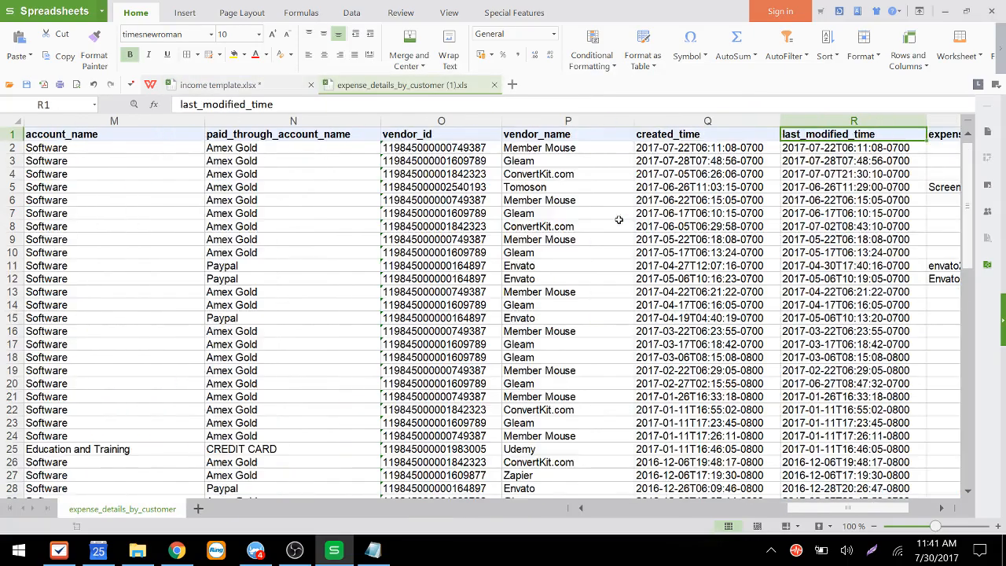
key("Right")
key("Left")
key("Left")
key("Right")
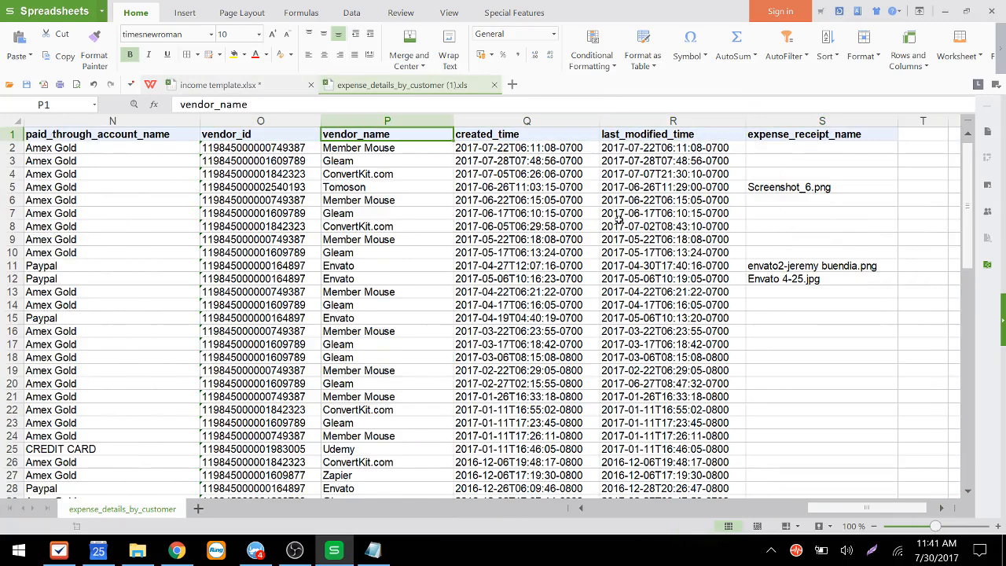
key("Down")
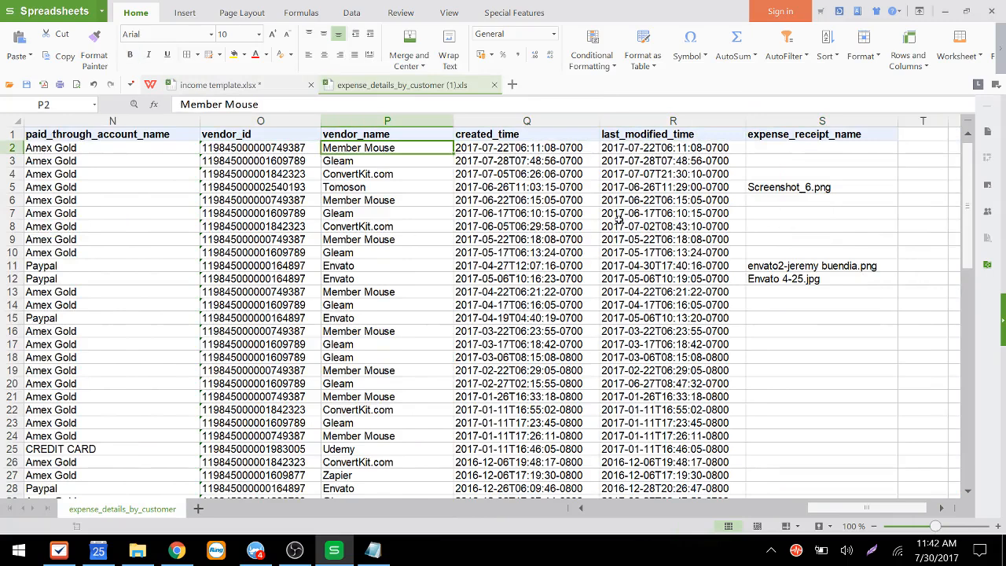
key("ctrl+shift+Down")
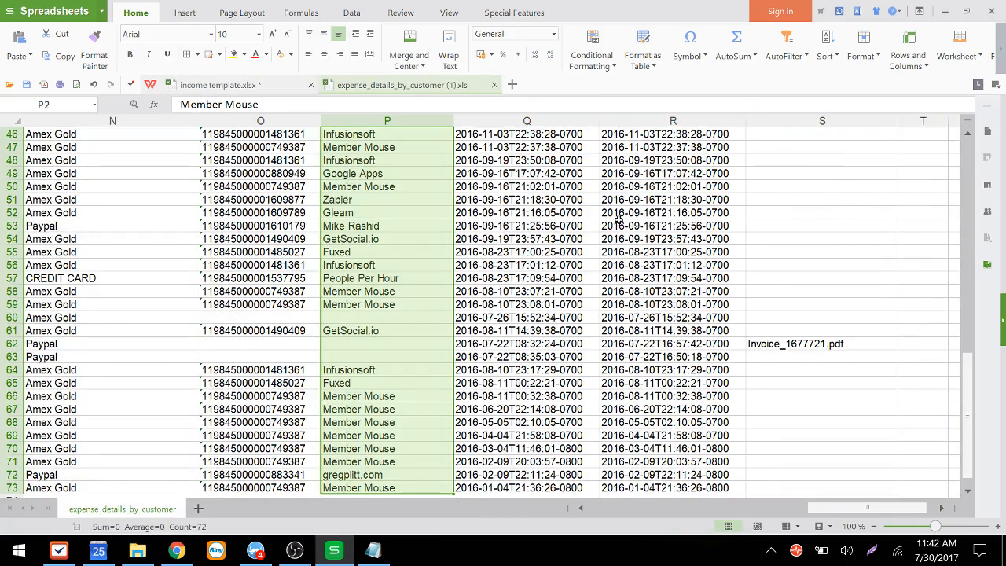
key("ctrl+Tab")
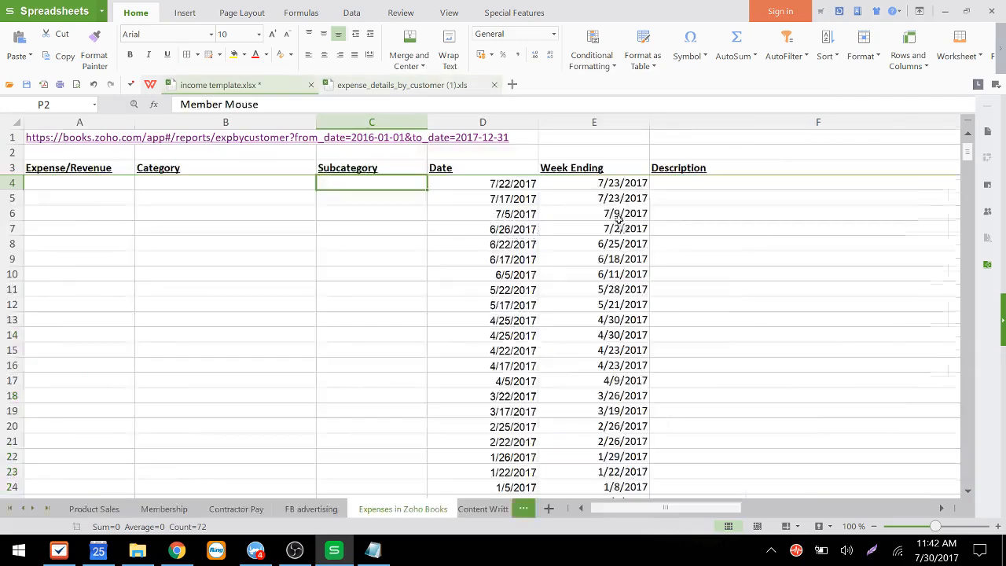
key("ctrl+v")
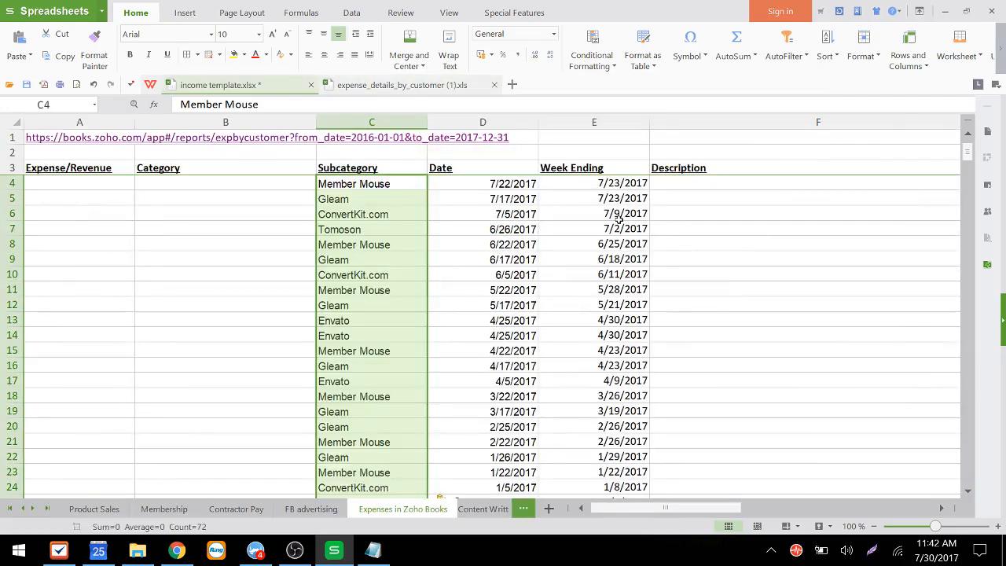
Step: Review the pasted Subcategory entries against the dates in the template sheet
key("Down")
key("Down")
key("Down")
key("Down")
key("Down")
key("Up")
key("Up")
key("Up")
key("Up")
key("Up")
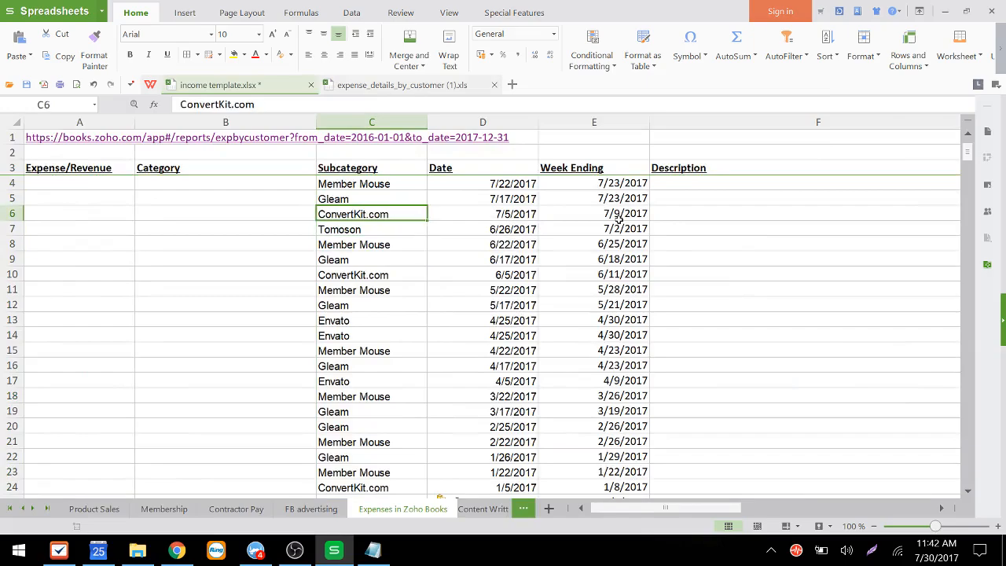
key("Left")
key("Left")
key("Right")
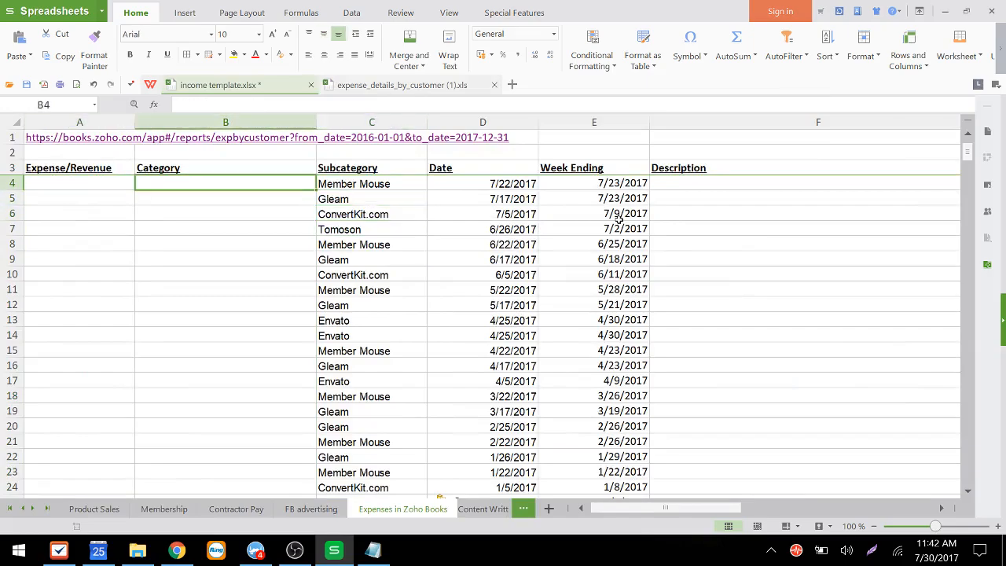
Step: Copy the export's account_name values and paste them into the template's Category column starting at B4
key("ctrl+Tab")
key("Left")
key("Left")
key("Left")
key("Left")
key("Left")
key("Left")
key("Left")
key("Left")
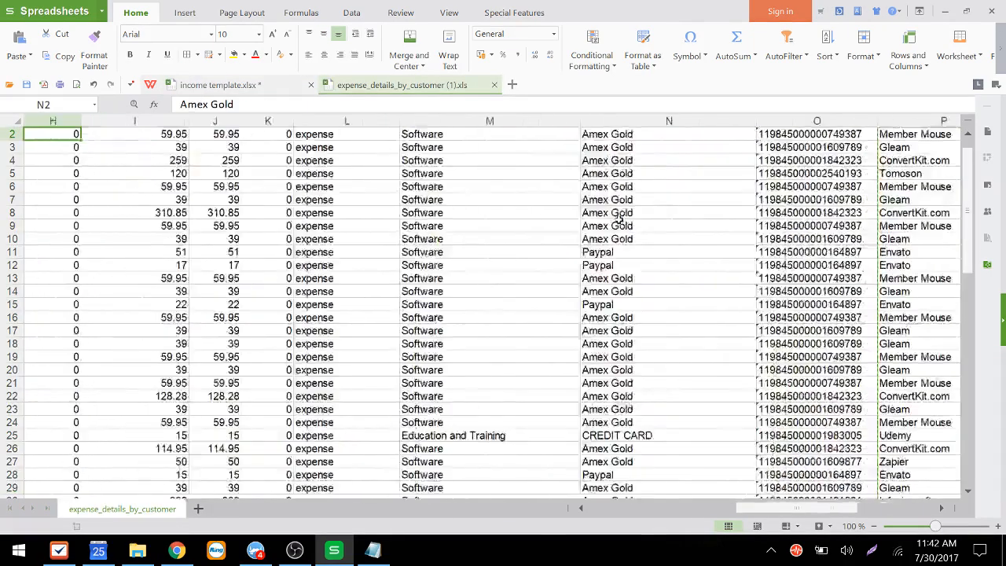
key("Up")
key("Down")
key("Right")
key("Right")
key("Right")
key("Right")
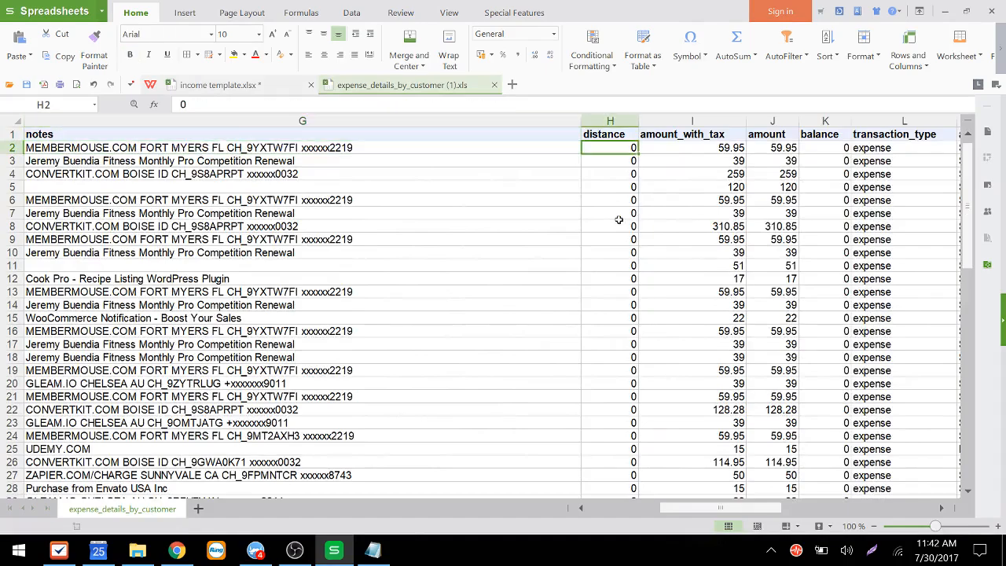
key("Left")
key("Left")
key("Left")
key("Left")
key("Left")
key("Left")
key("Left")
key("Left")
key("Left")
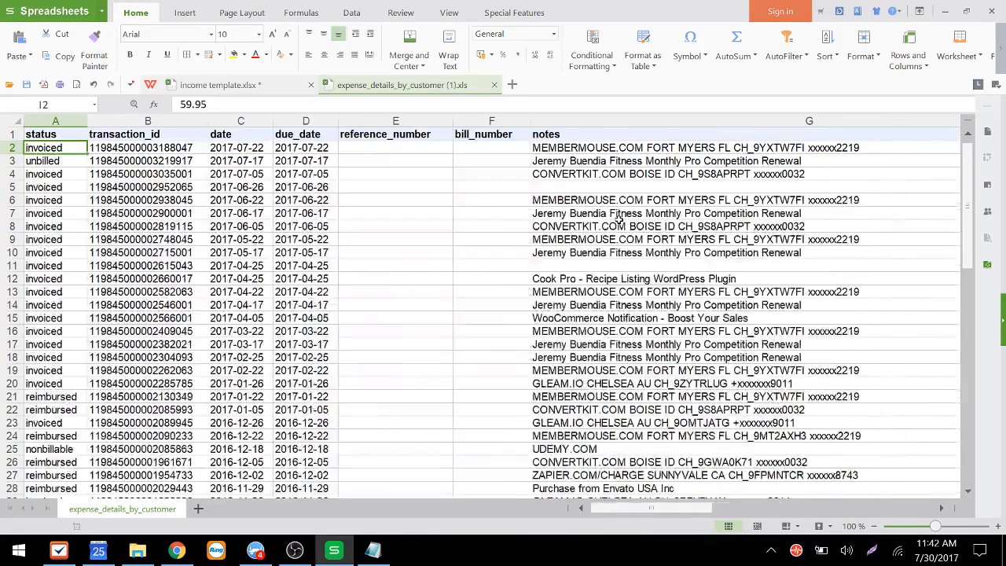
key("Left")
key("Right")
key("Right")
key("Right")
key("Right")
key("Right")
key("Right")
key("Right")
key("Right")
key("Right")
key("Right")
key("Right")
key("Right")
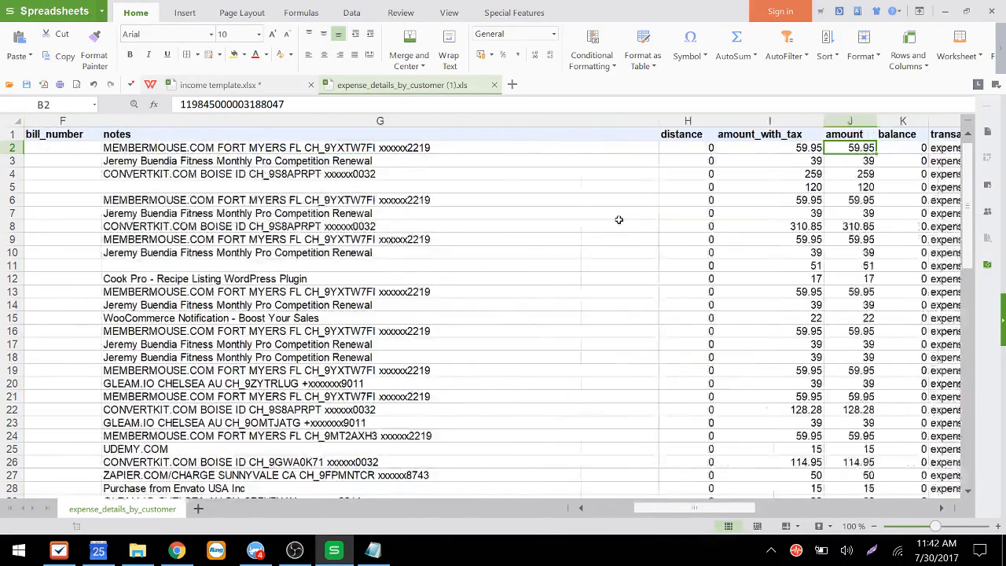
key("Left")
key("Right")
key("Up")
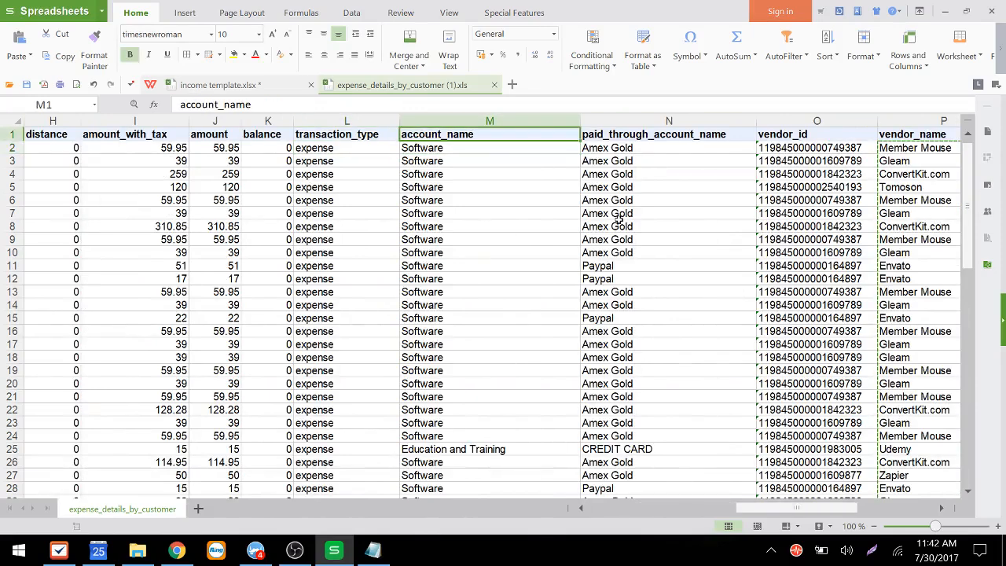
key("Down")
key("Down")
key("Down")
key("Up")
key("Left")
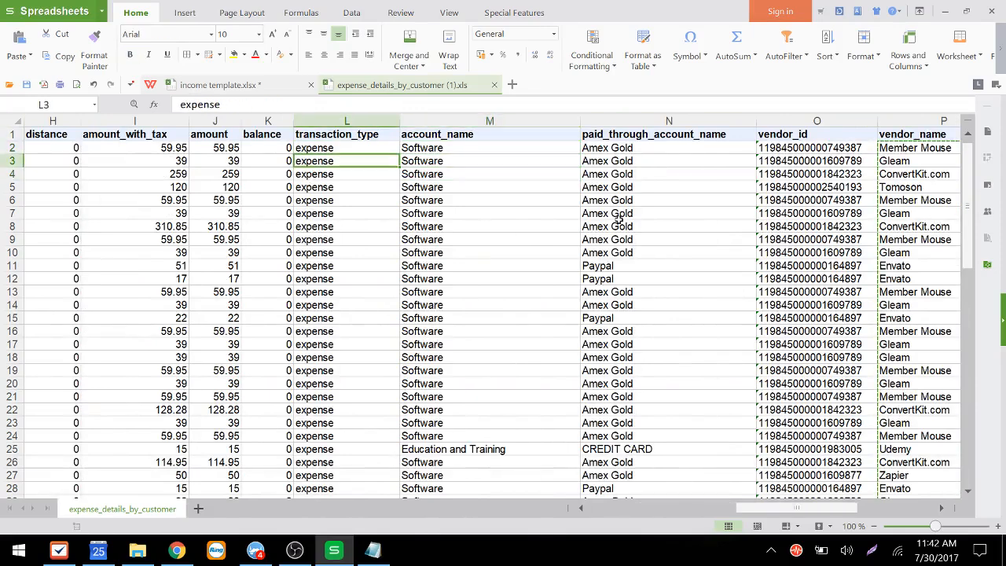
key("Up")
key("Right")
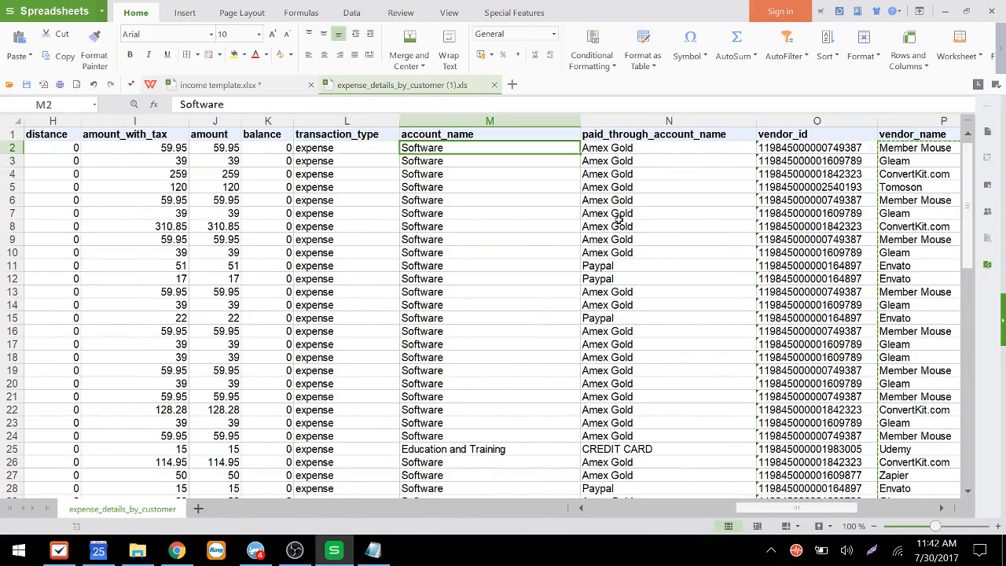
key("ctrl+shift+Down")
key("ctrl+c")
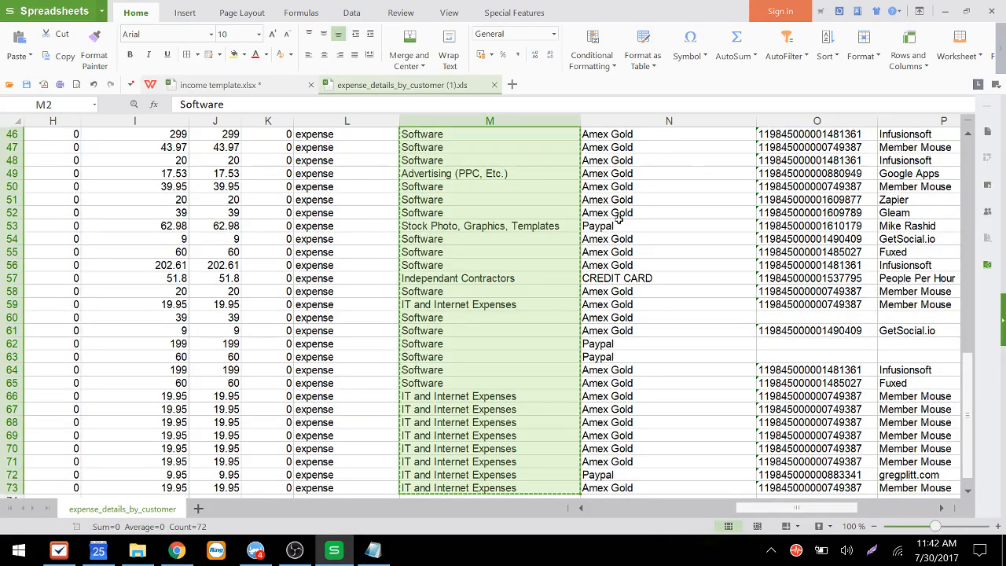
key("ctrl+Tab")
key("Down")
key("Up")
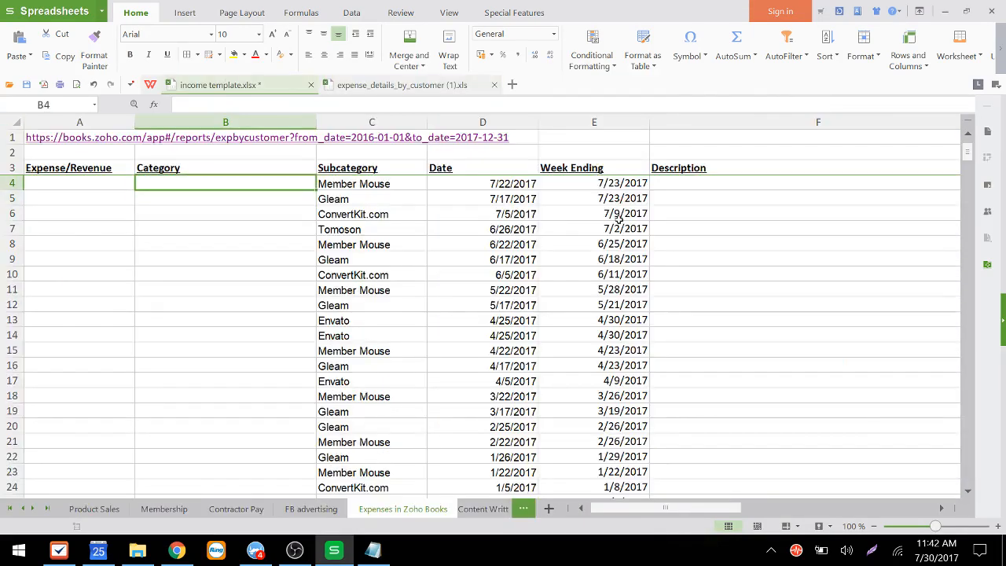
key("ctrl+v")
Step: Check the Category and Subcategory entries row by row in the template sheet
key("Down")
key("Right")
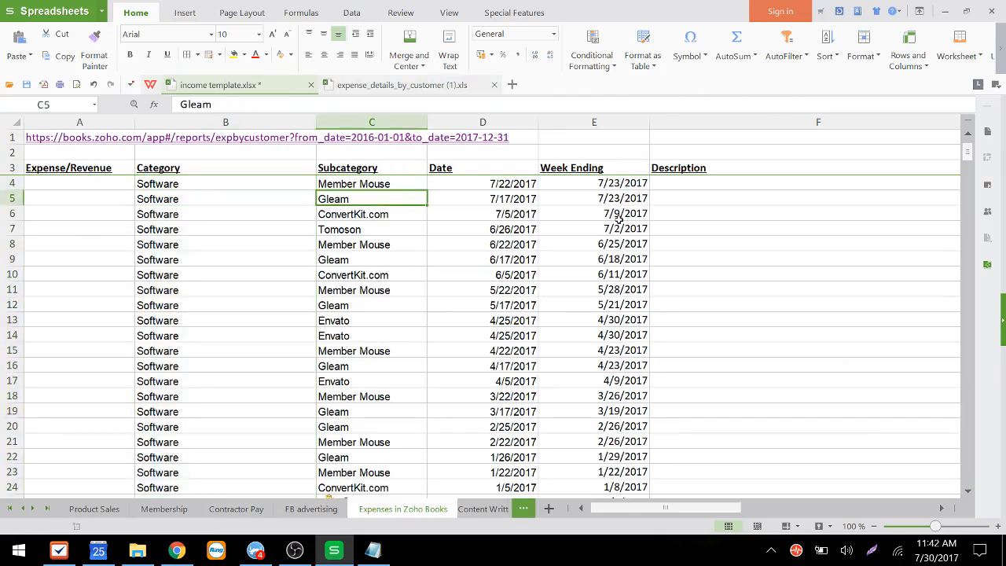
key("Down")
key("Down")
key("Down")
key("Down")
key("Down")
key("Down")
key("Down")
key("Down")
key("Down")
key("Down")
key("Down")
key("Down")
key("Up")
key("Up")
key("Up")
key("Up")
key("Up")
key("Up")
key("Up")
key("Up")
key("Up")
key("Up")
key("Up")
key("Up")
key("Up")
key("Left")
key("Left")
key("Right")
key("Right")
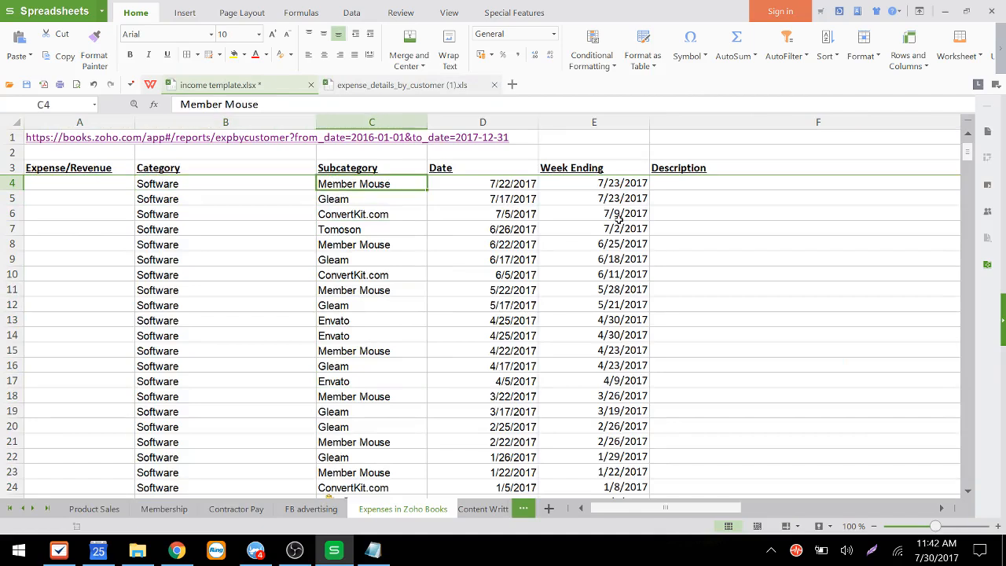
key("Down")
key("Up")
key("Right")
key("Left")
key("Down")
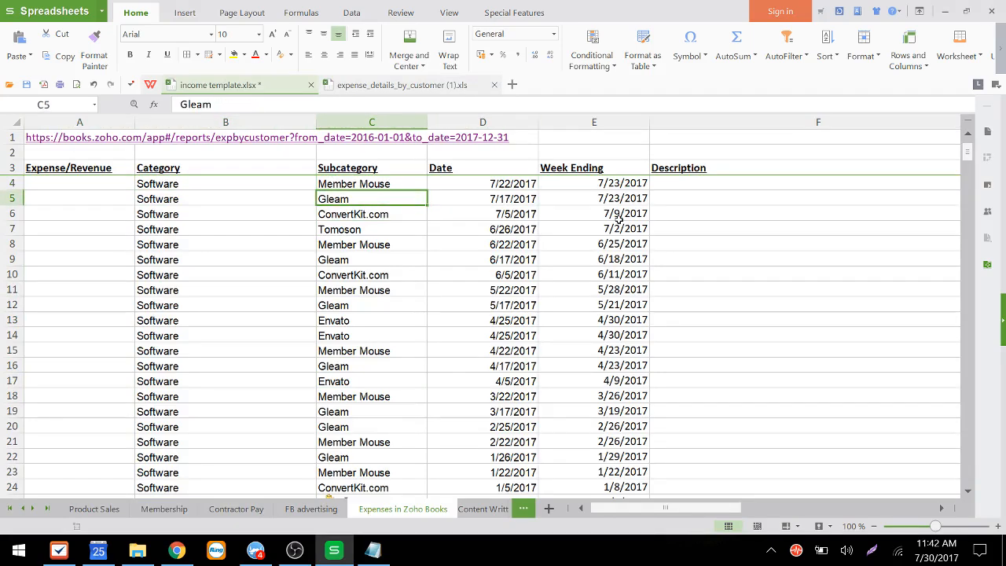
key("Down")
key("Up")
Step: Enter 2. Expense as the Expense/Revenue value in cell A4
key("Up")
key("Left")
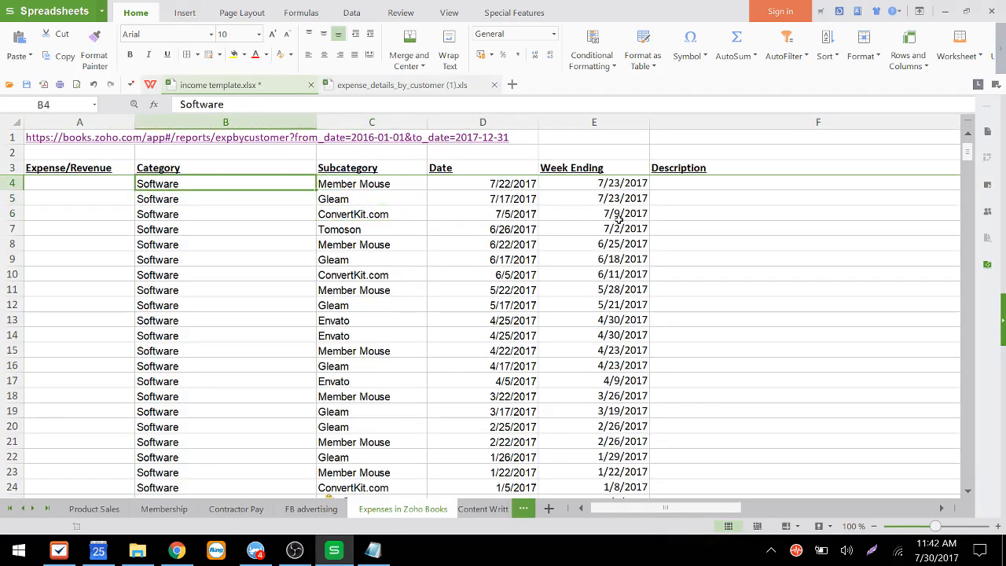
key("Left")
key("Down")
key("Up")
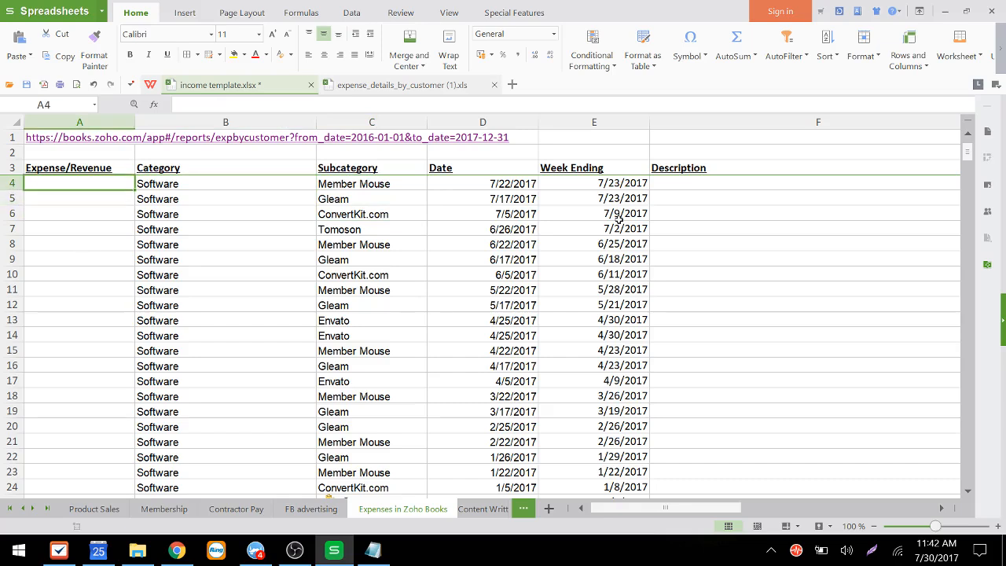
type("1. E")
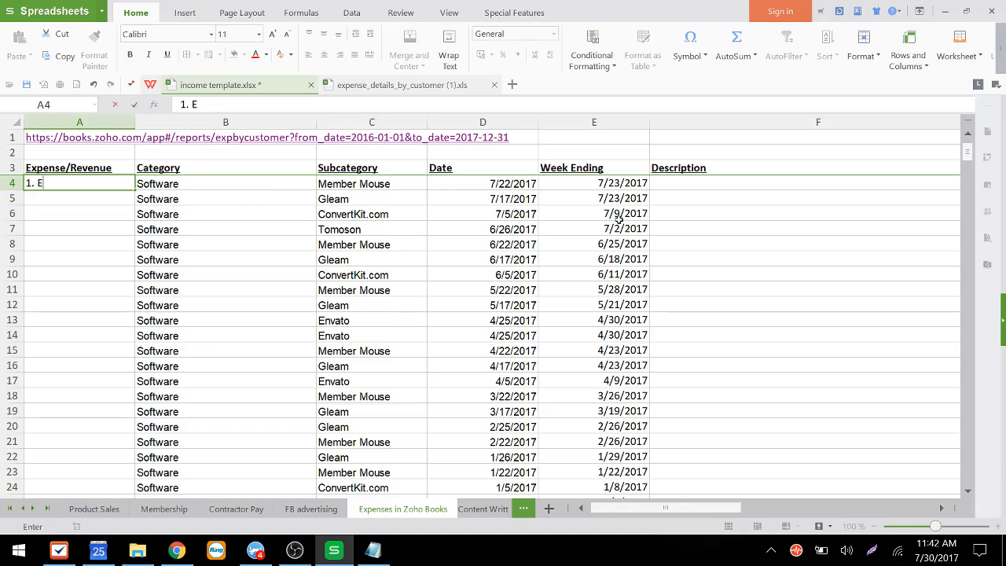
type("xpense")
key("Return")
key("Up")
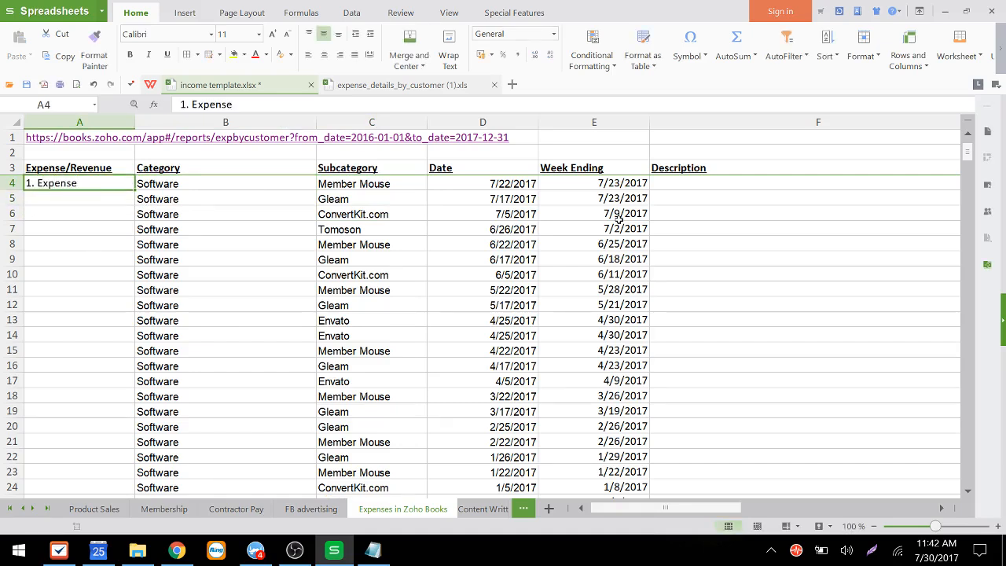
key("F2")
key("Home")
key("shift+Right")
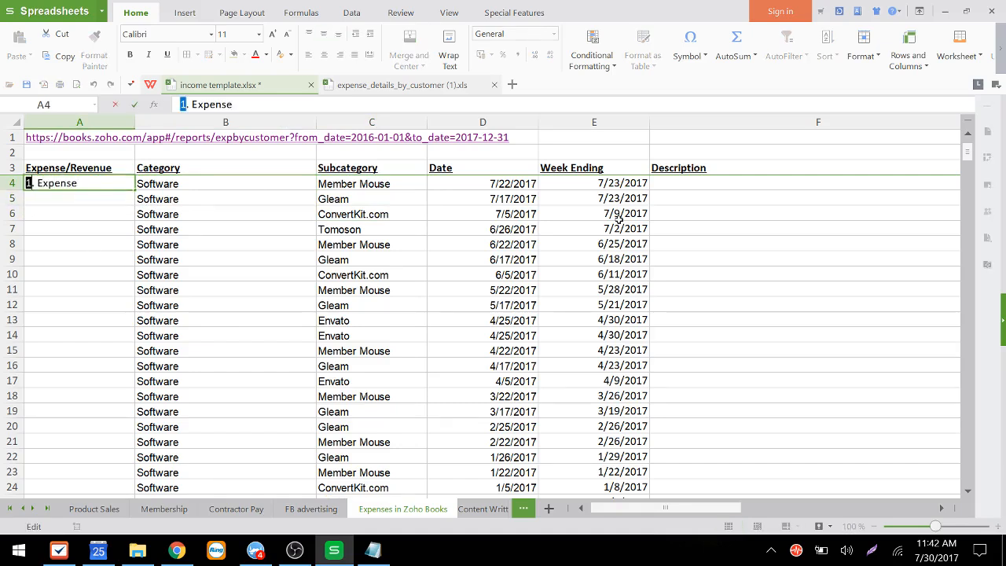
type("2")
key("Return")
Step: Fill 2. Expense down the Expense/Revenue column to the last data row
key("Up")
key("ctrl+c")
key("Down")
key("ctrl+v")
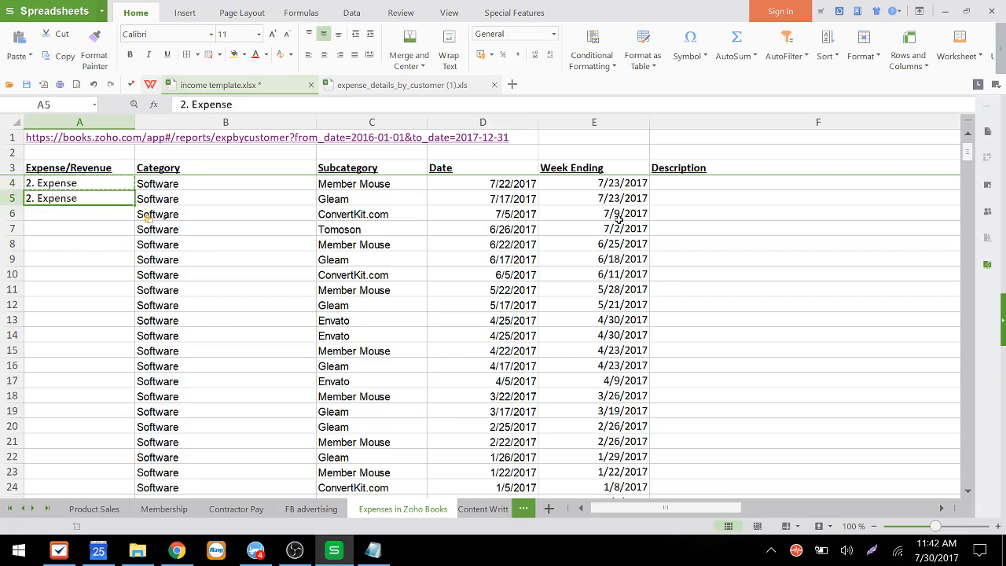
key("Up")
key("shift+Down")
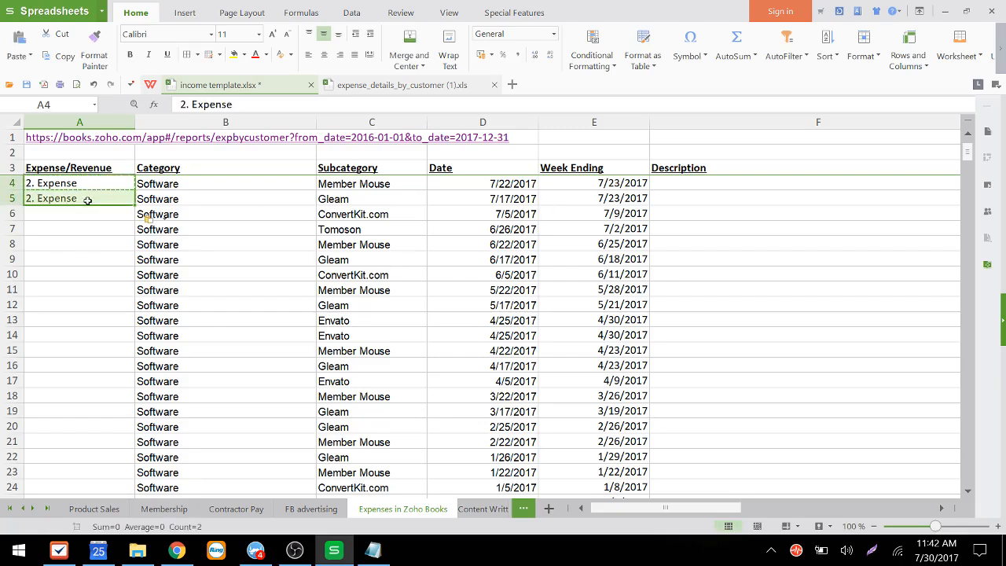
double_click(136, 204)
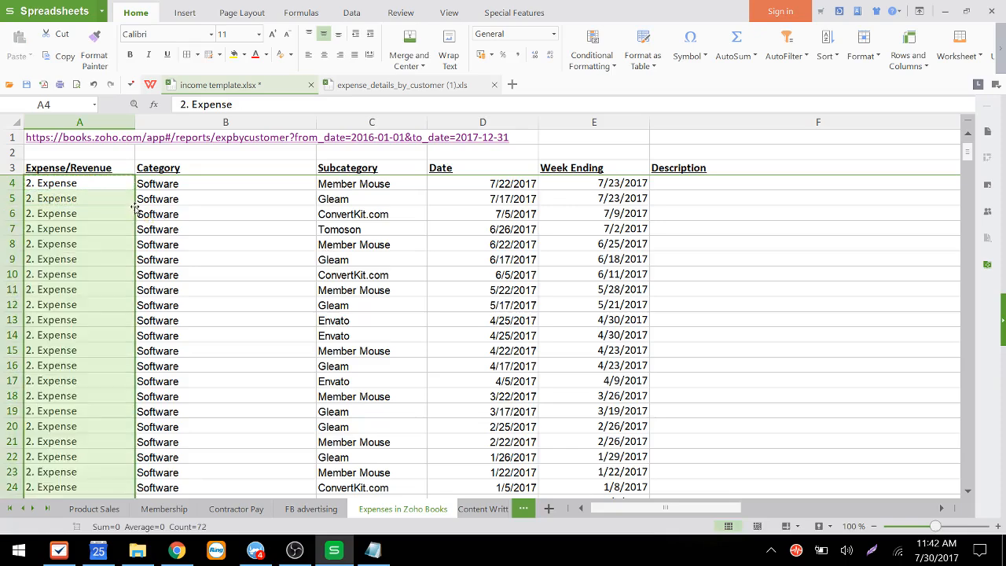
Step: Copy the export's notes values and paste them into the template's Description column starting at F4
left_click(151, 204)
key("Right")
key("Right")
key("Right")
key("Right")
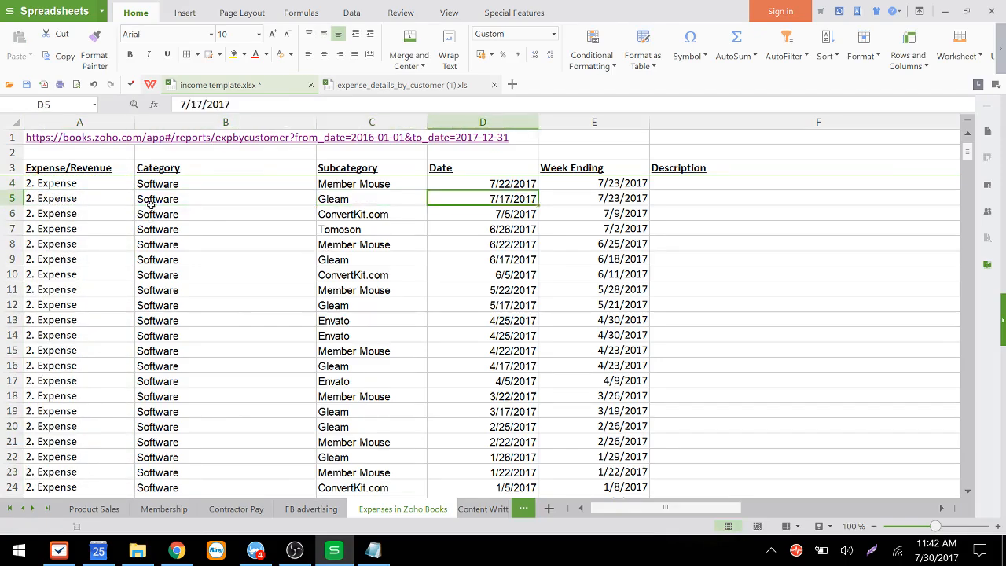
key("Up")
key("ctrl+Tab")
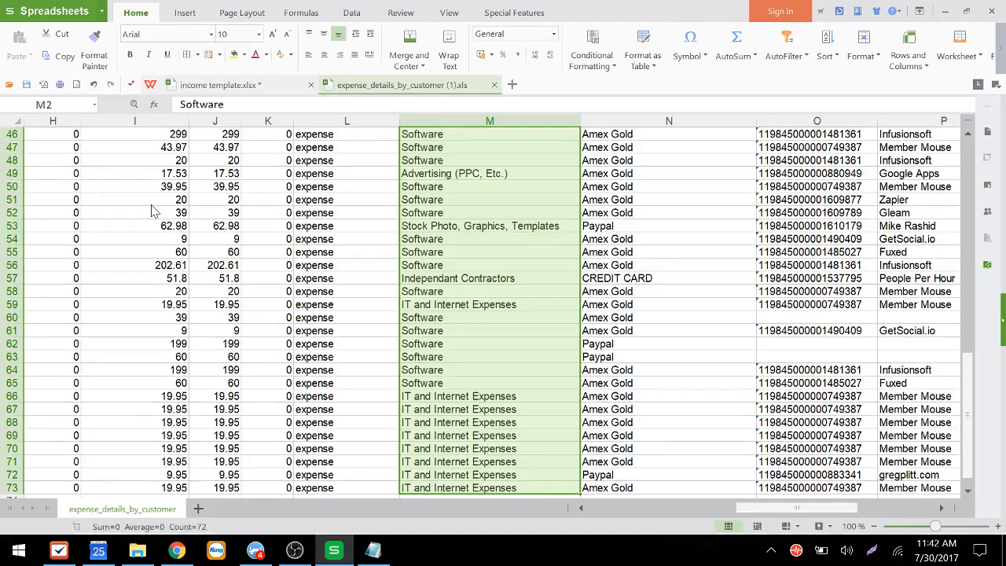
key("ctrl+Up")
key("Right")
key("Right")
key("Right")
key("Right")
key("Right")
key("Right")
key("Right")
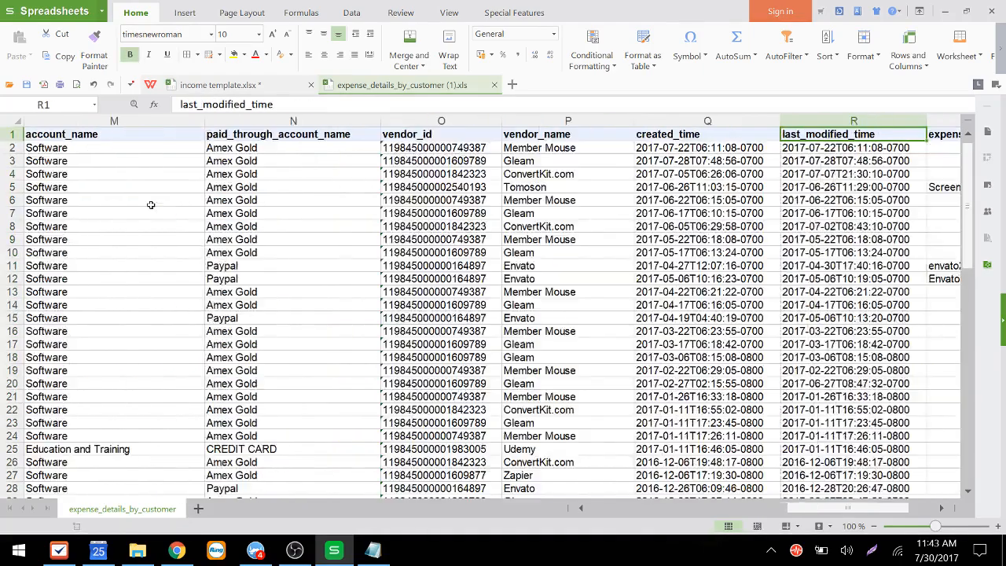
key("Left")
key("Left")
key("Left")
key("Left")
key("Left")
key("Left")
key("Left")
key("Left")
key("Left")
key("Left")
key("Left")
key("Left")
key("Left")
key("Left")
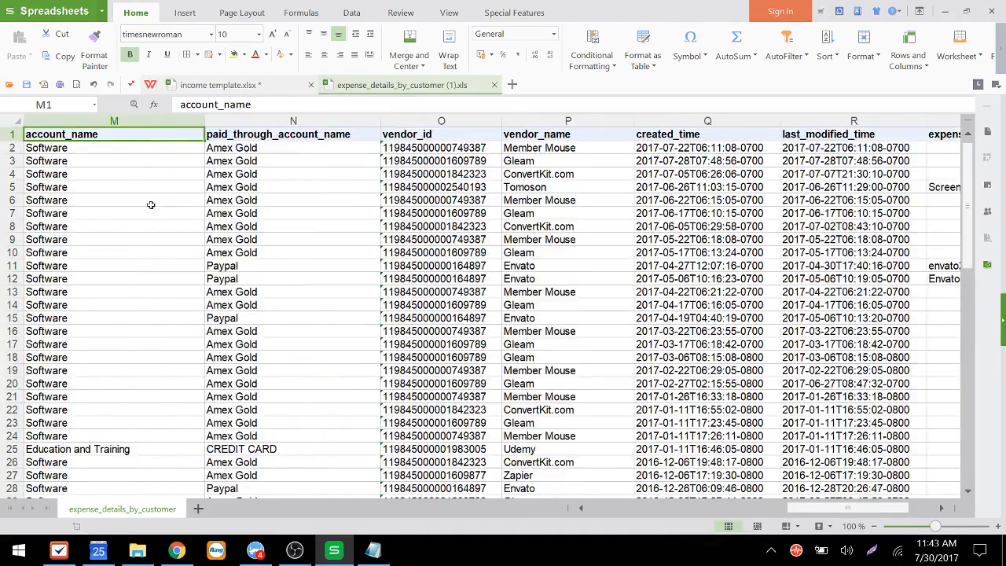
key("Right")
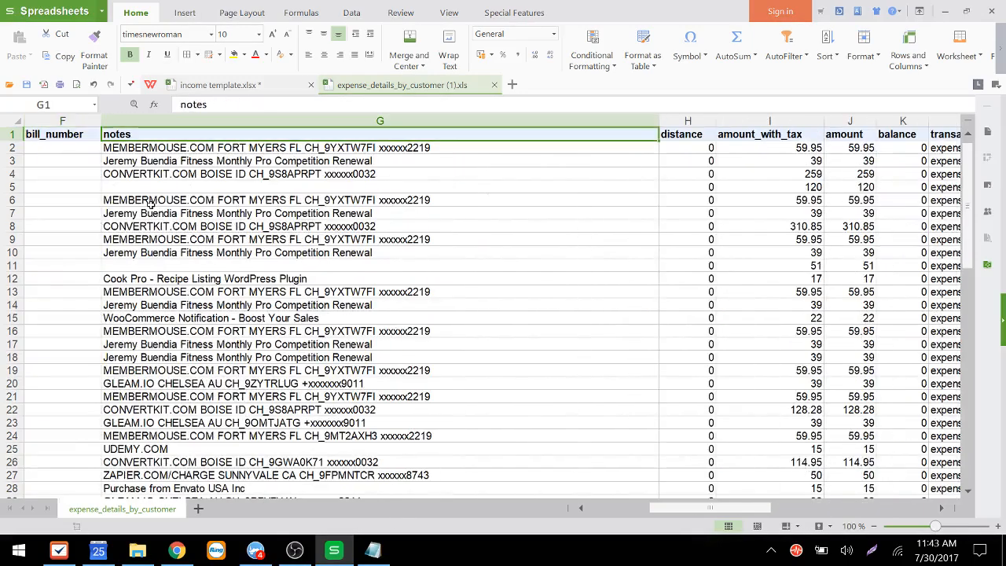
key("Down")
key("ctrl+shift+Down")
key("ctrl+c")
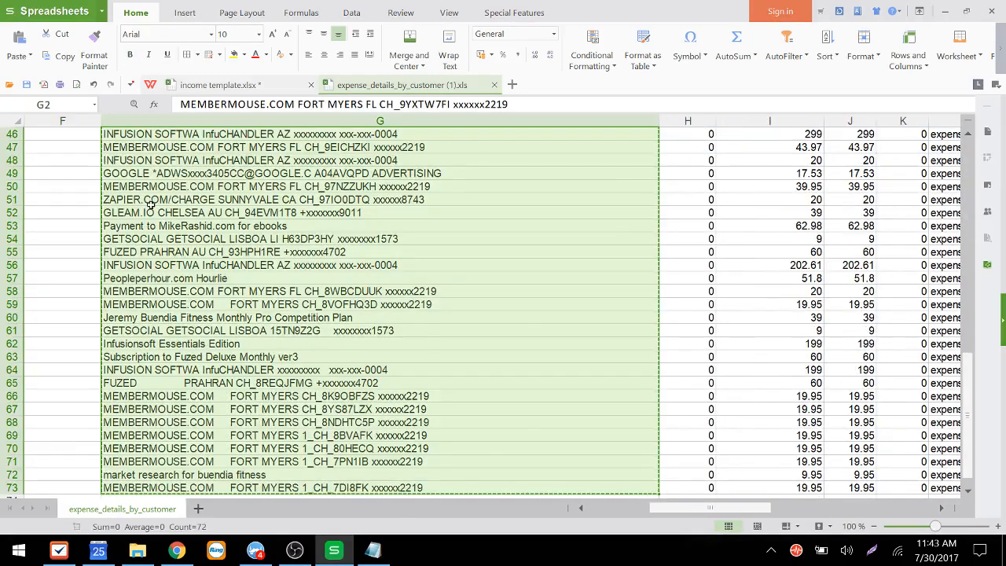
key("ctrl+Tab")
key("Up")
key("Down")
key("ctrl+v")
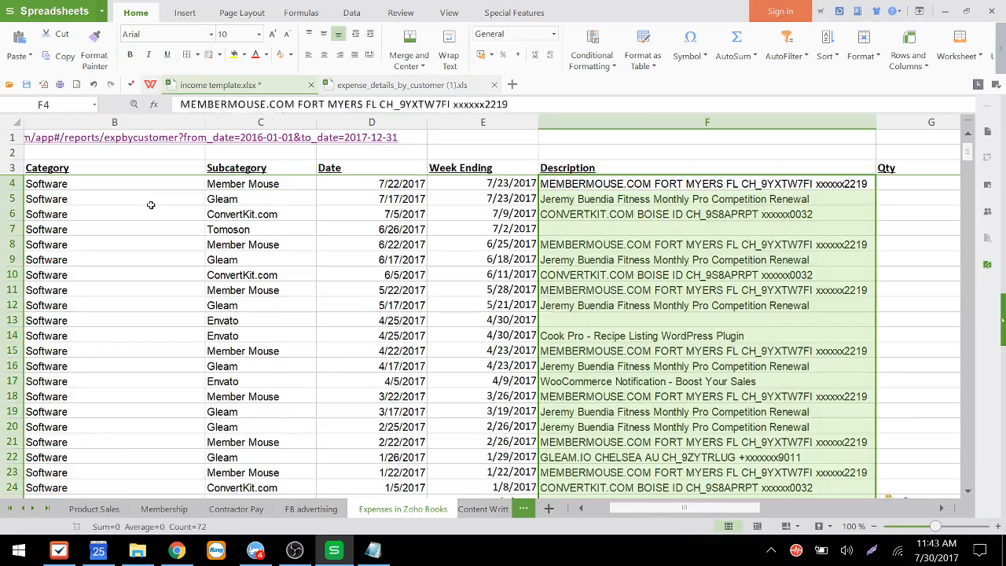
key("Down")
key("ctrl+Down")
key("Down")
key("Down")
key("Up")
key("Up")
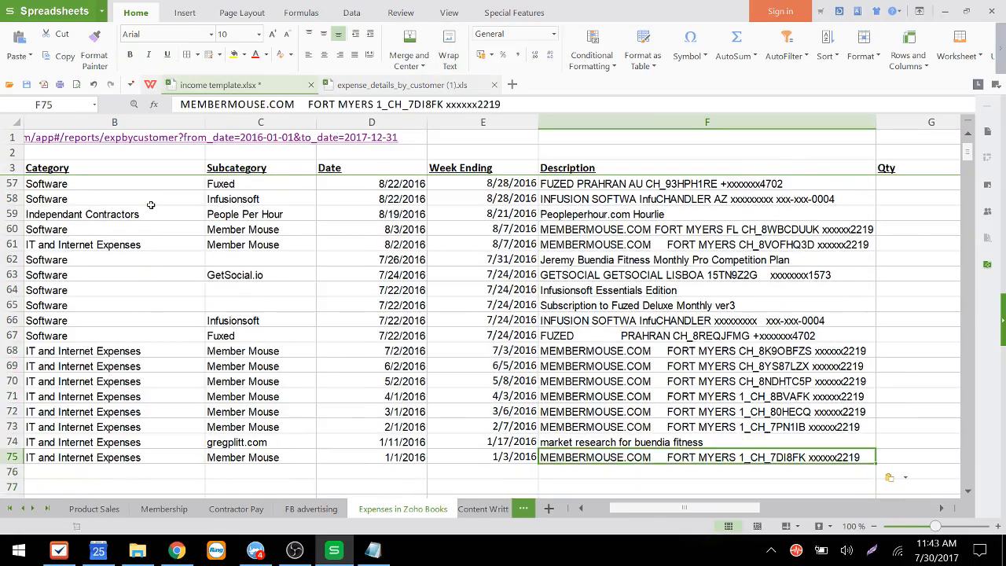
Step: Fill the Qty column with 1 for every expense row, from G4 down to the last data row
key("Right")
key("ctrl+Up")
key("Down")
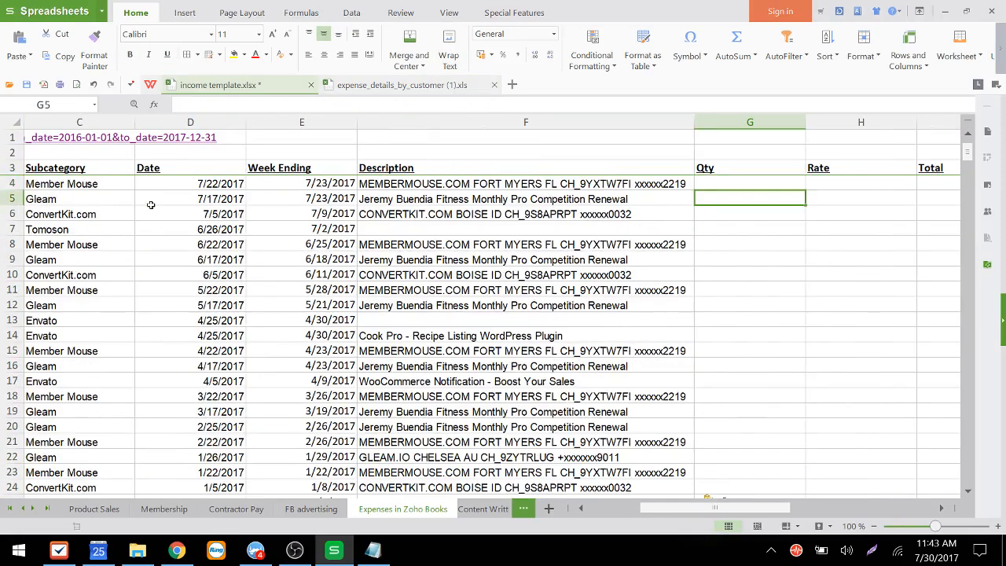
type("1")
key("Return")
type("1")
key("Up")
key("shift+Down")
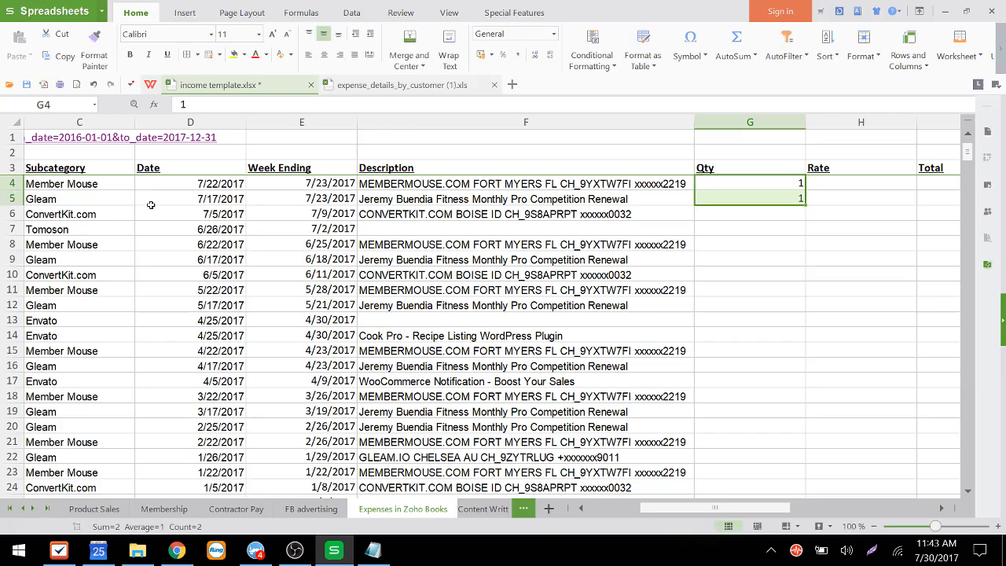
double_click(805, 204)
left_click(842, 180)
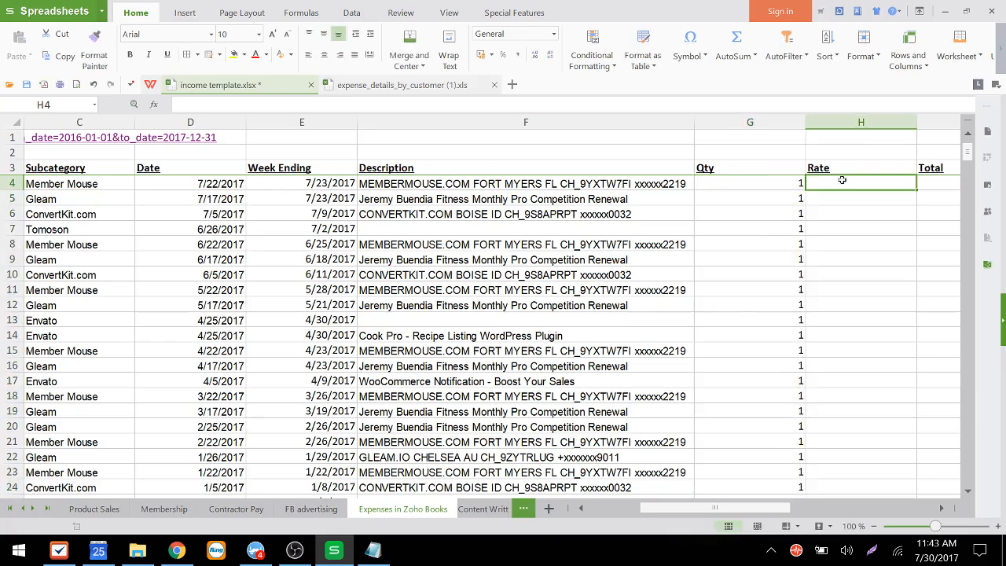
Step: In the export, add SUM totals below the amount and amount_with_tax columns in row 75
key("ctrl+Tab")
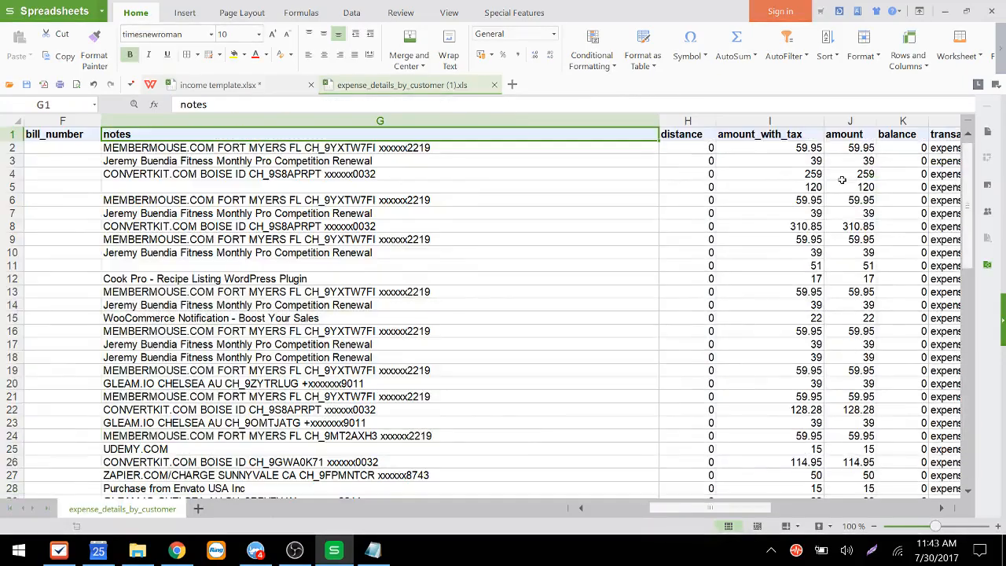
key("Right")
key("Right")
key("Right")
key("Right")
key("Right")
key("Right")
key("Right")
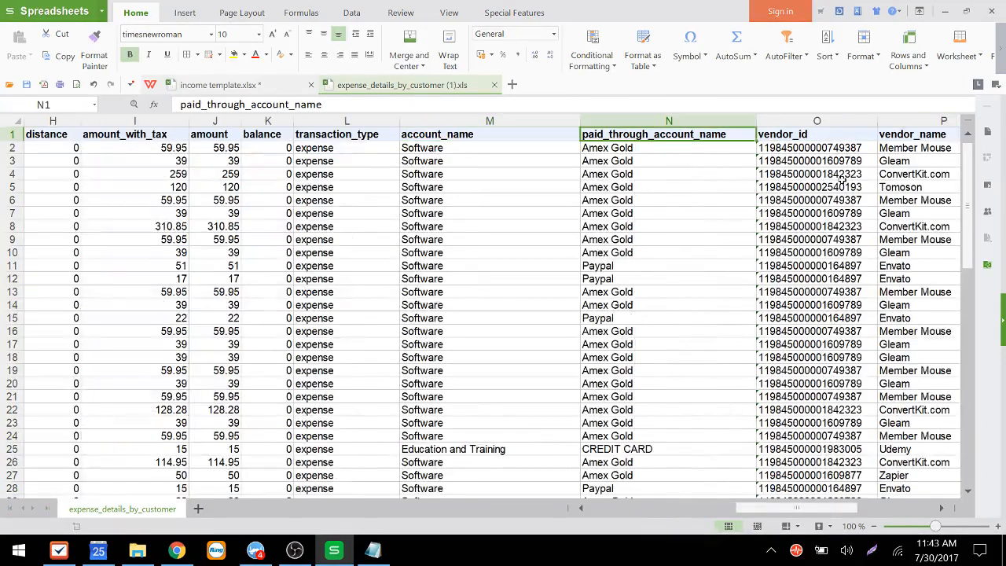
key("Left")
key("Left")
key("Left")
key("Right")
key("Down")
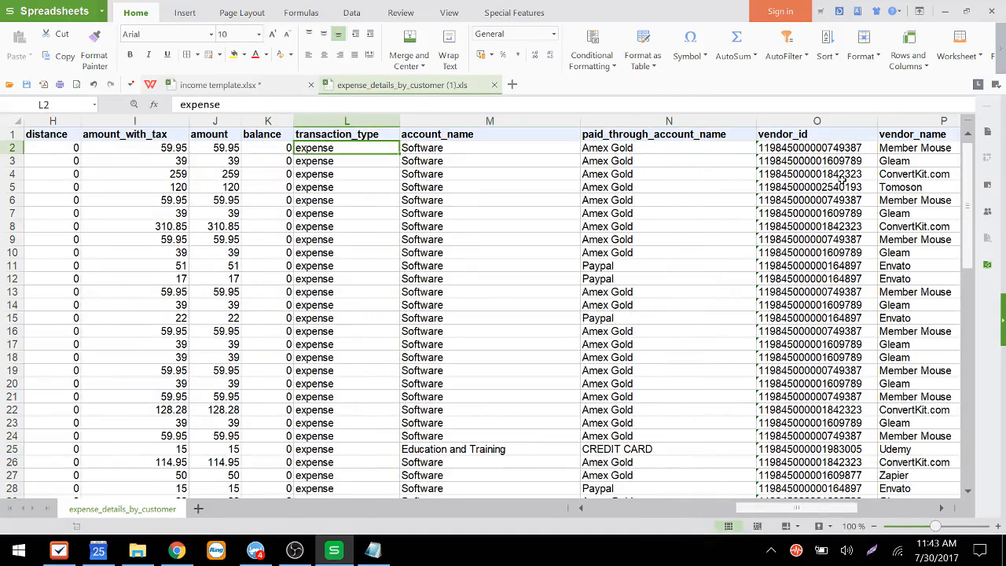
key("Up")
key("Left")
key("Left")
key("Left")
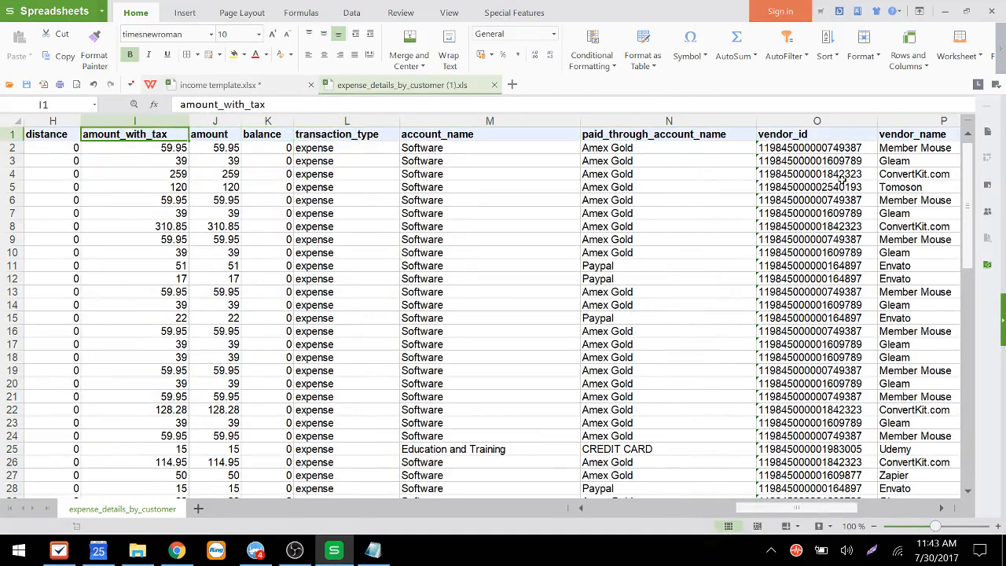
key("Right")
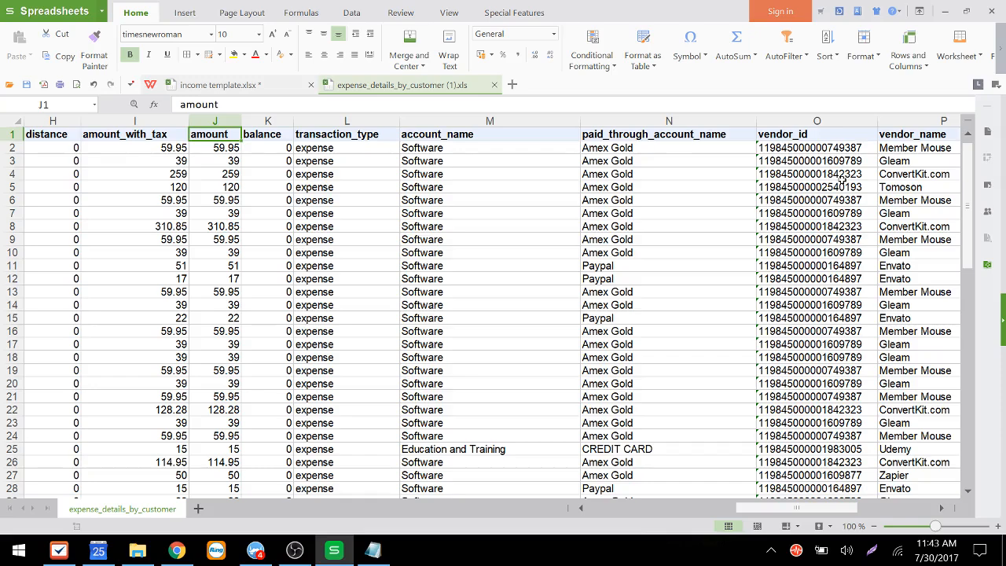
key("Down")
key("ctrl+Down")
key("Down")
key("Down")
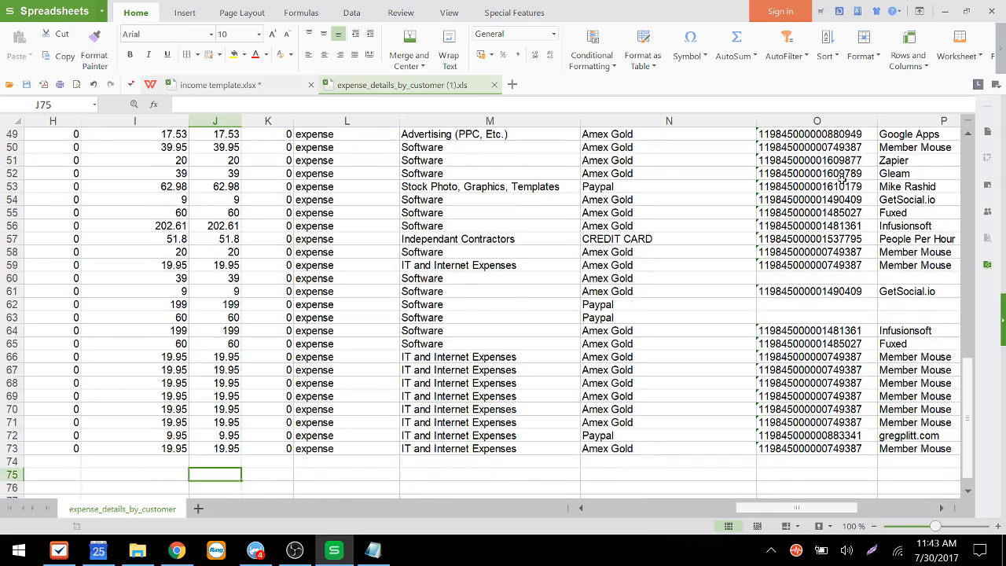
key("alt+equal")
key("ctrl+Return")
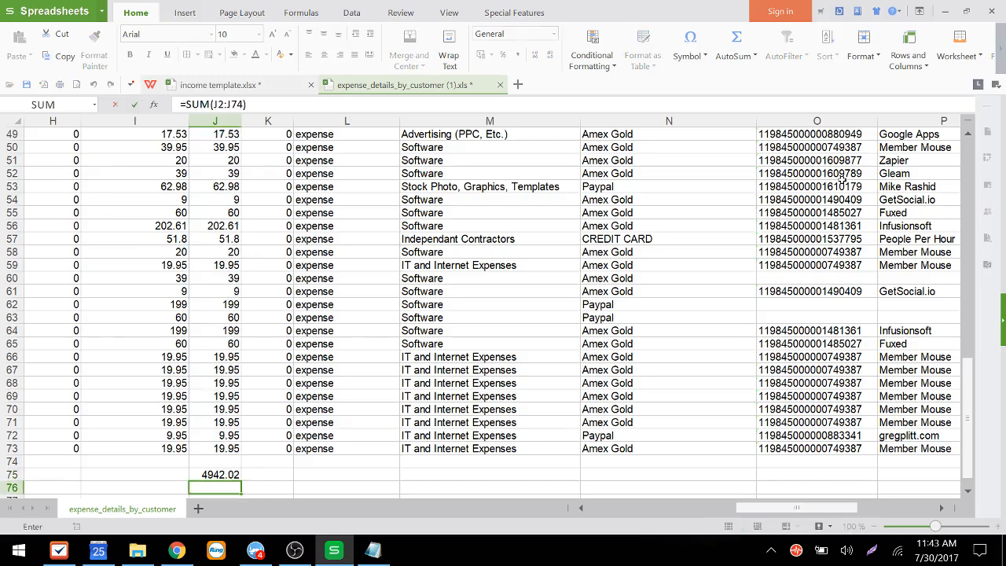
key("ctrl+c")
key("Left")
key("ctrl+v")
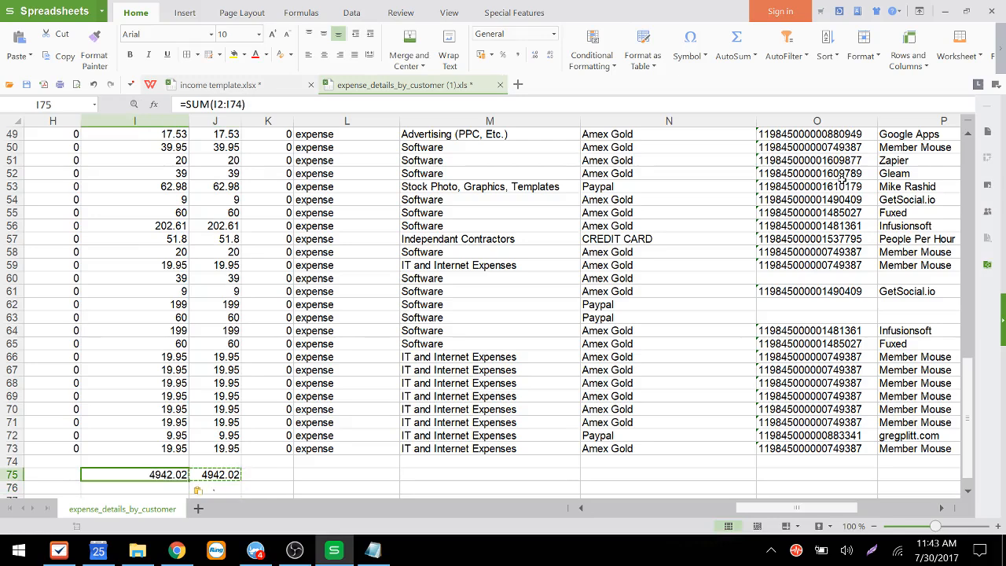
Step: Subtract the amount_with_tax total from the amount total in J76, and clear the amount column's results
key("Up")
key("Up")
key("Down")
key("Down")
key("Up")
key("Up")
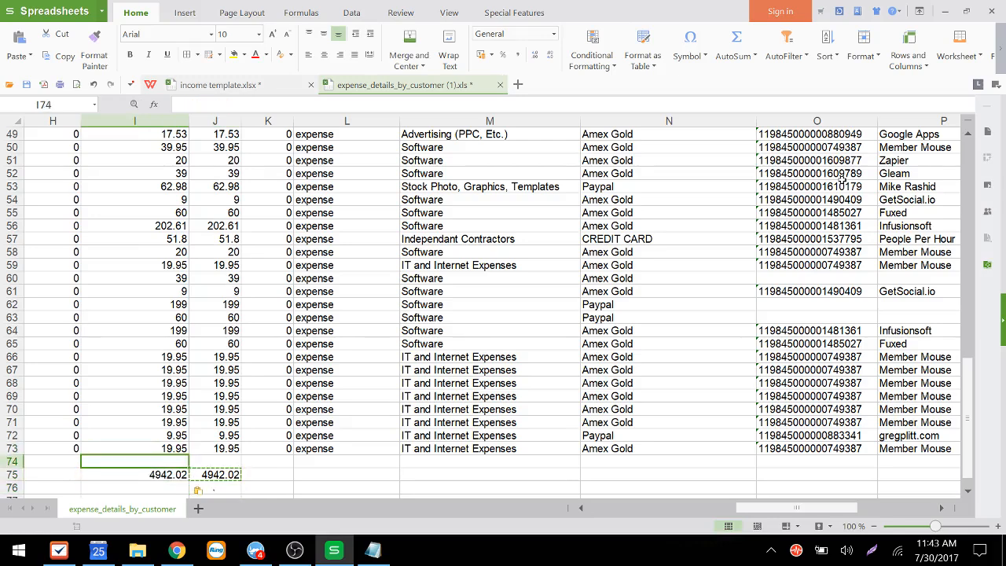
key("ctrl+Up")
key("Right")
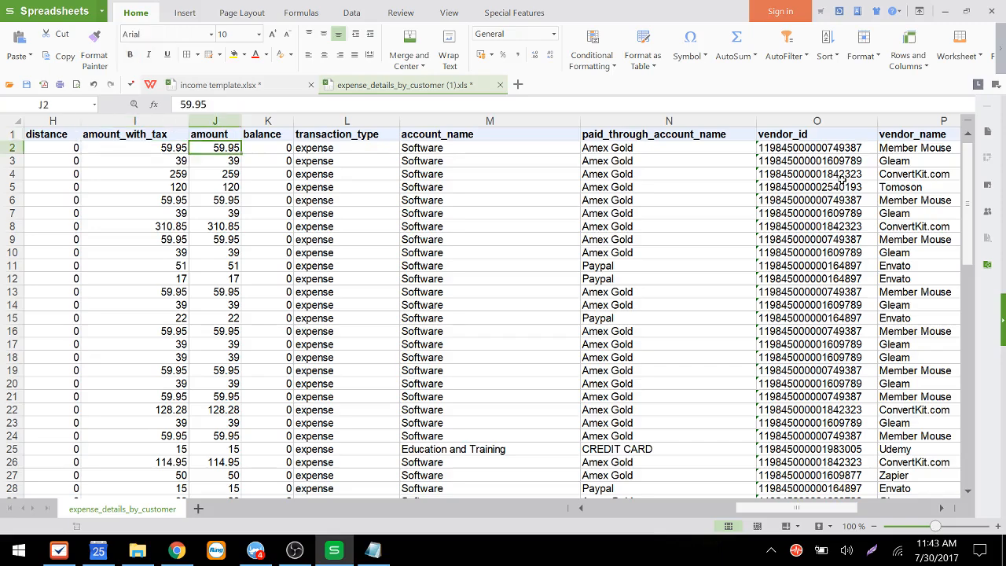
key("Up")
key("Down")
key("ctrl+Down")
key("ctrl+Down")
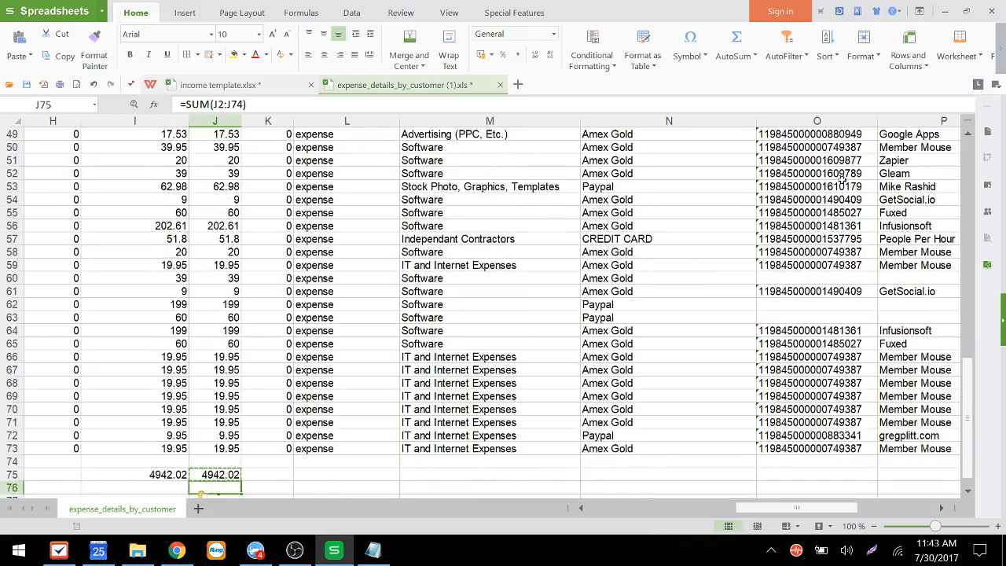
key("Left")
key("Right")
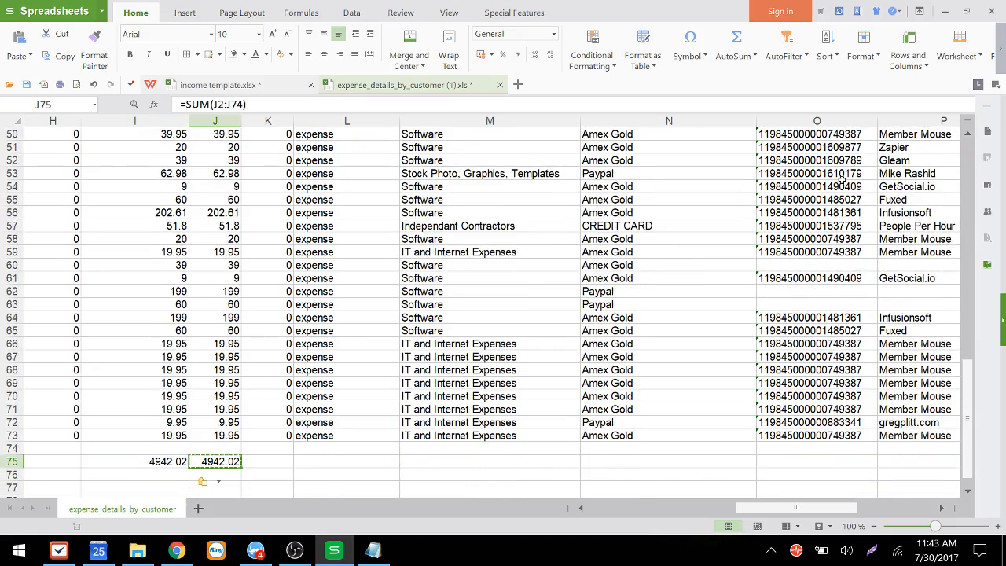
key("Down")
type("=")
key("Up")
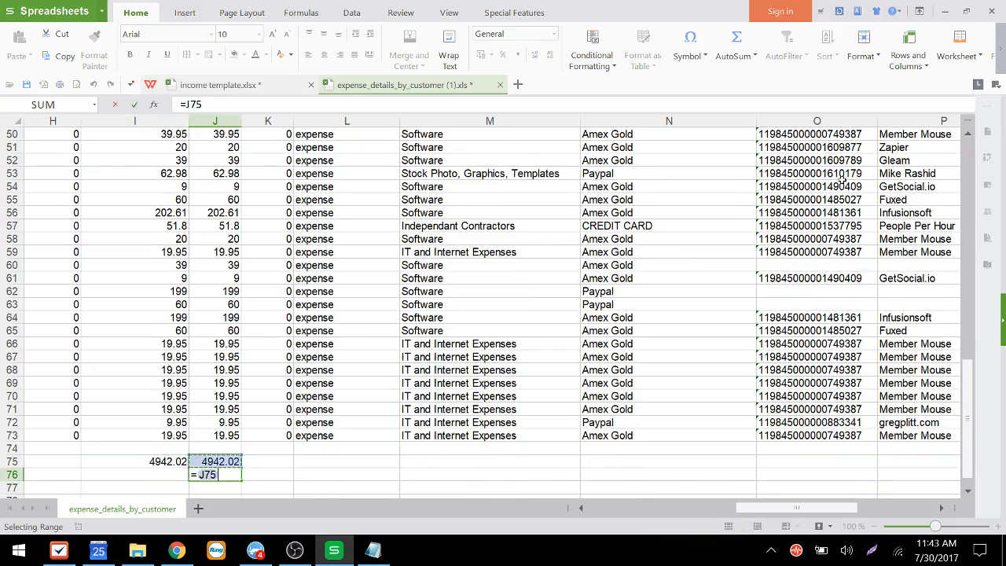
type("-")
key("Up")
key("Left")
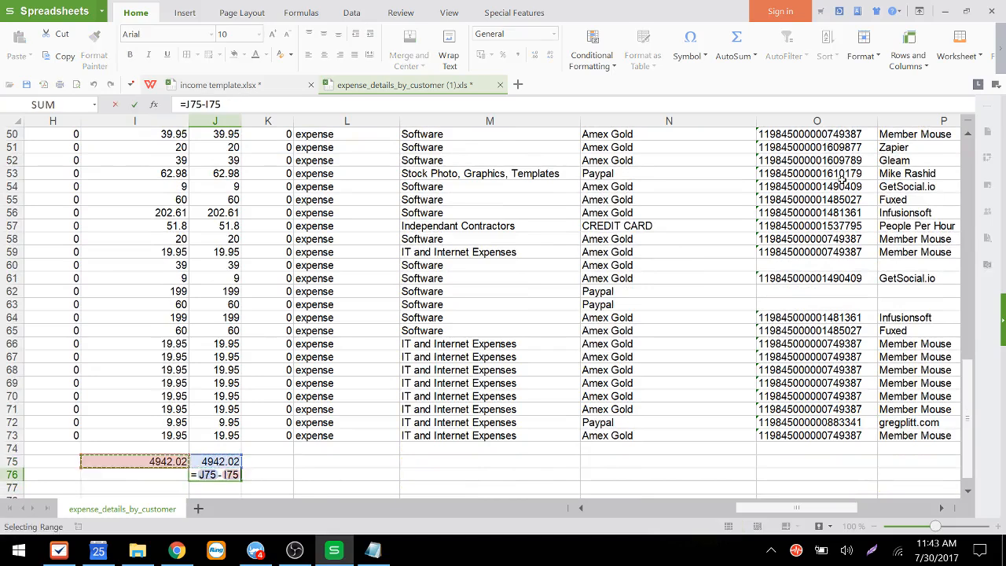
key("Return")
key("Up")
key("Up")
key("Down")
key("shift+Up")
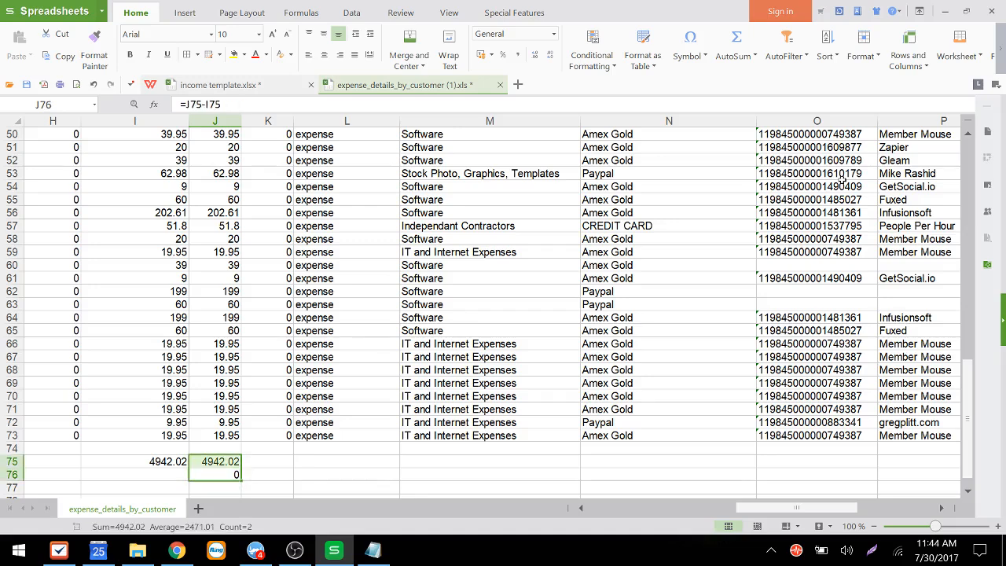
key("Delete")
key("Up")
key("Left")
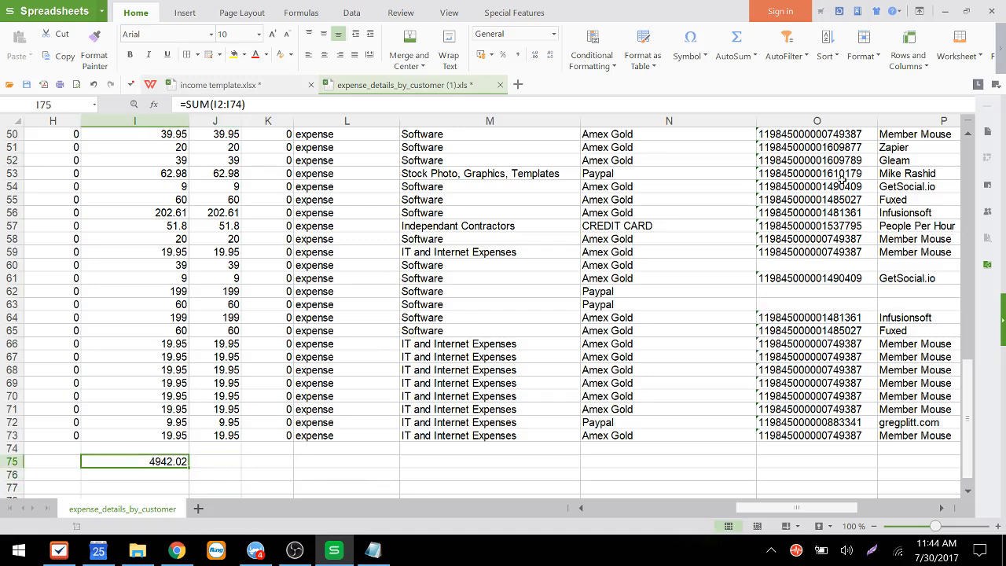
key("Up")
key("Up")
key("ctrl+Up")
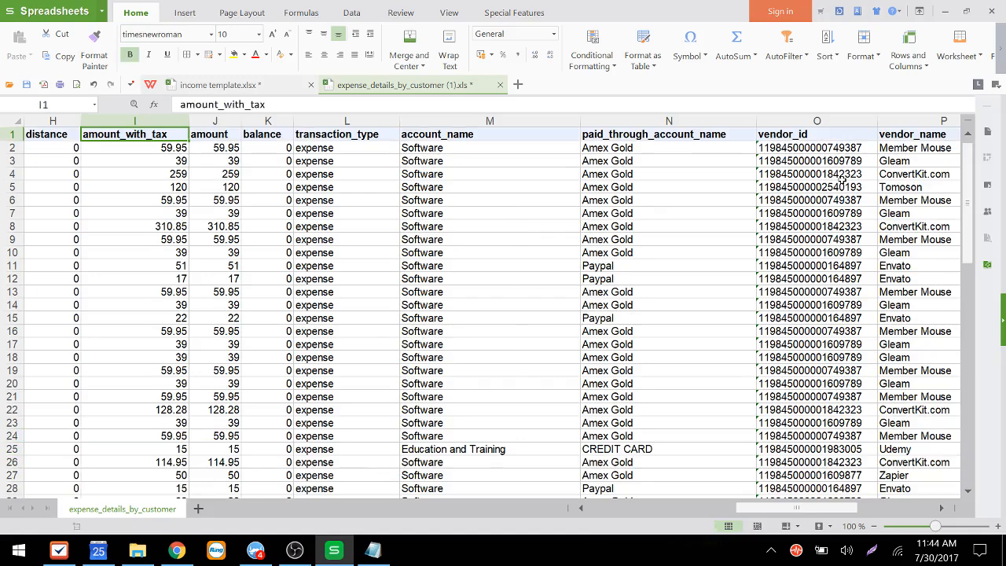
key("Down")
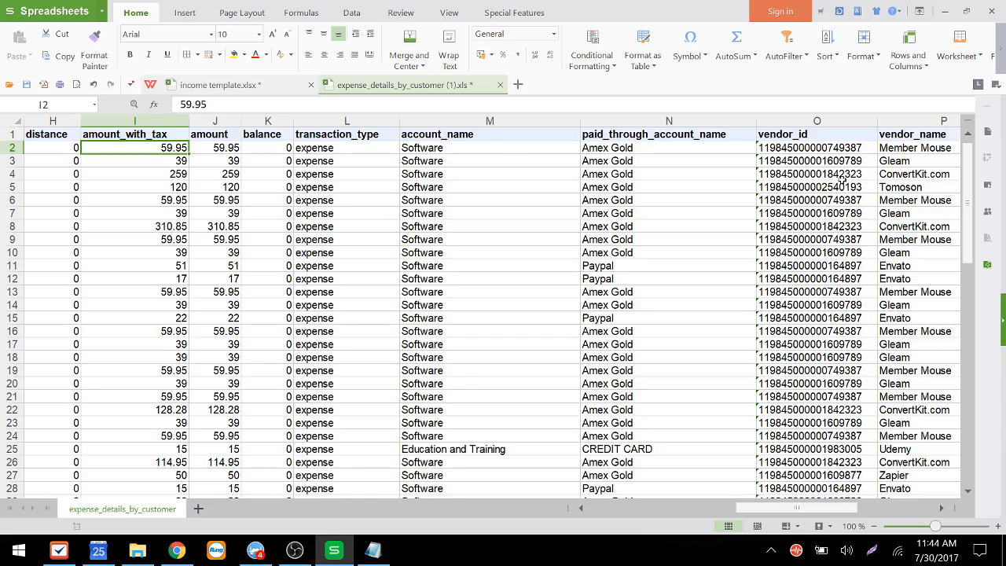
key("Down")
key("Down")
key("Down")
key("Down")
key("Down")
key("Down")
key("Down")
key("Down")
key("Down")
key("Down")
key("Down")
key("Down")
key("Down")
key("Down")
key("Down")
key("Down")
key("Down")
key("Down")
key("Down")
key("Down")
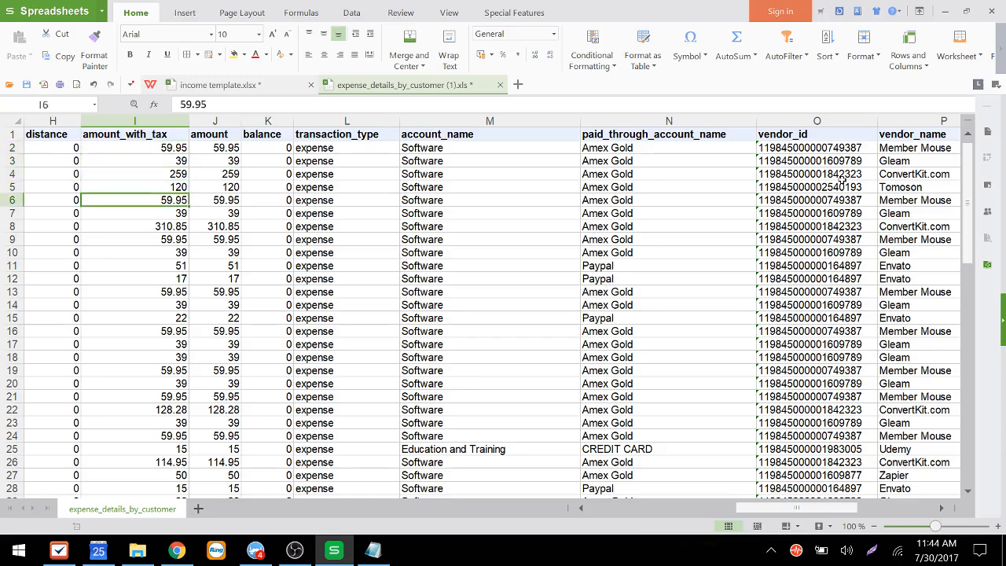
key("Down")
key("Down")
key("Down")
key("Down")
key("Down")
key("Down")
key("Down")
key("Down")
key("Down")
key("Down")
key("Down")
key("Down")
key("Down")
key("Down")
key("Down")
key("Down")
key("Down")
key("Down")
key("Down")
key("Down")
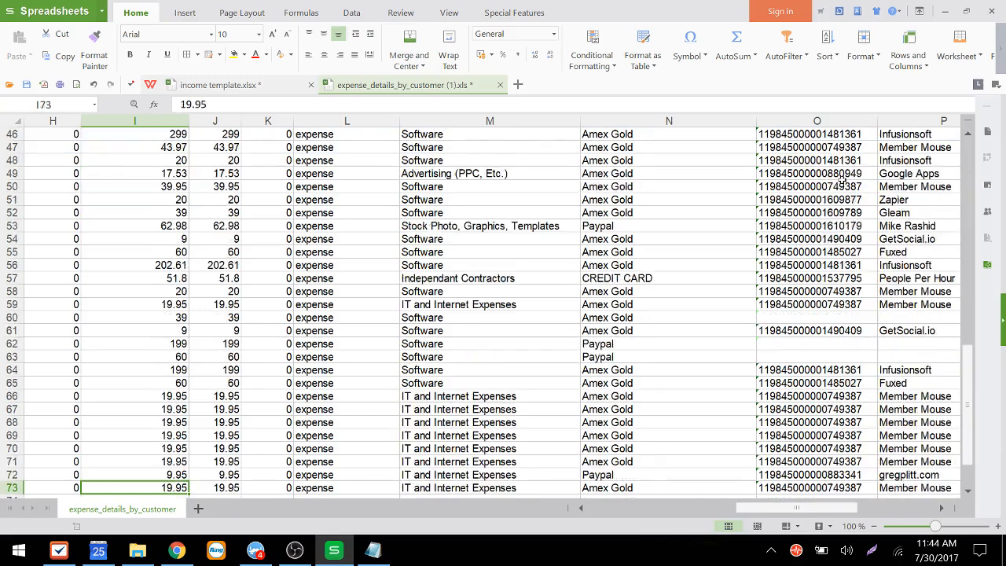
key("Up")
key("Up")
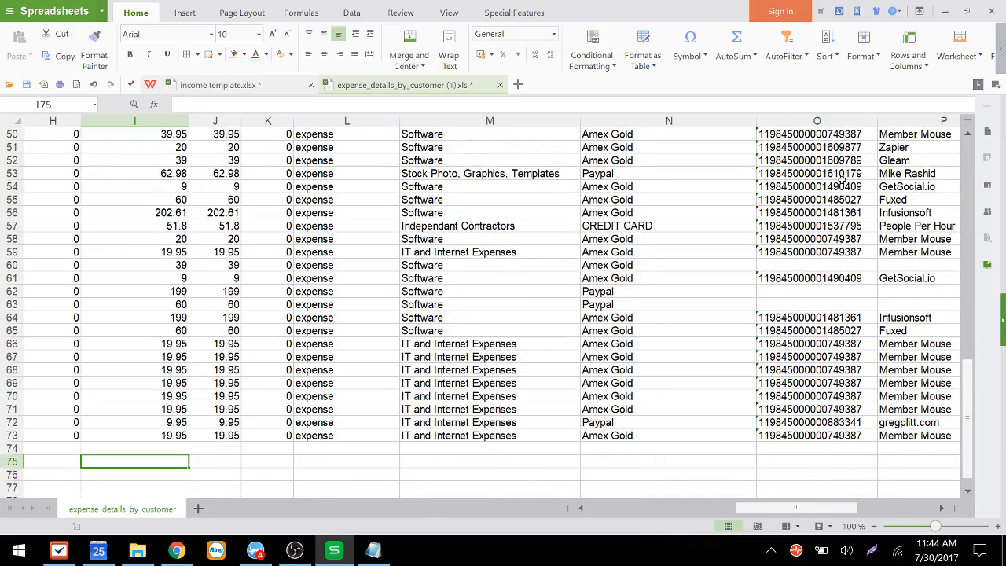
type("=sum")
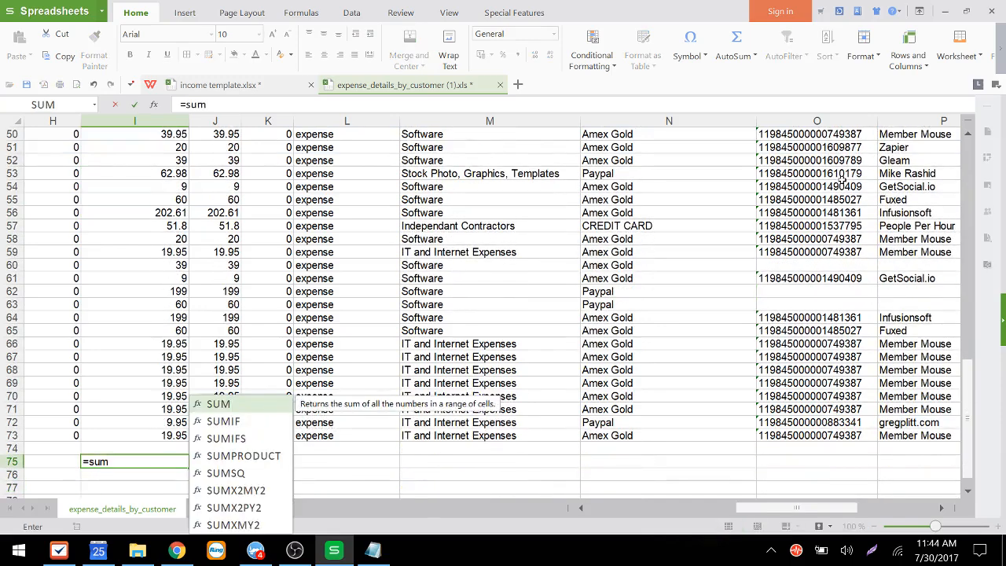
type("(")
key("Up")
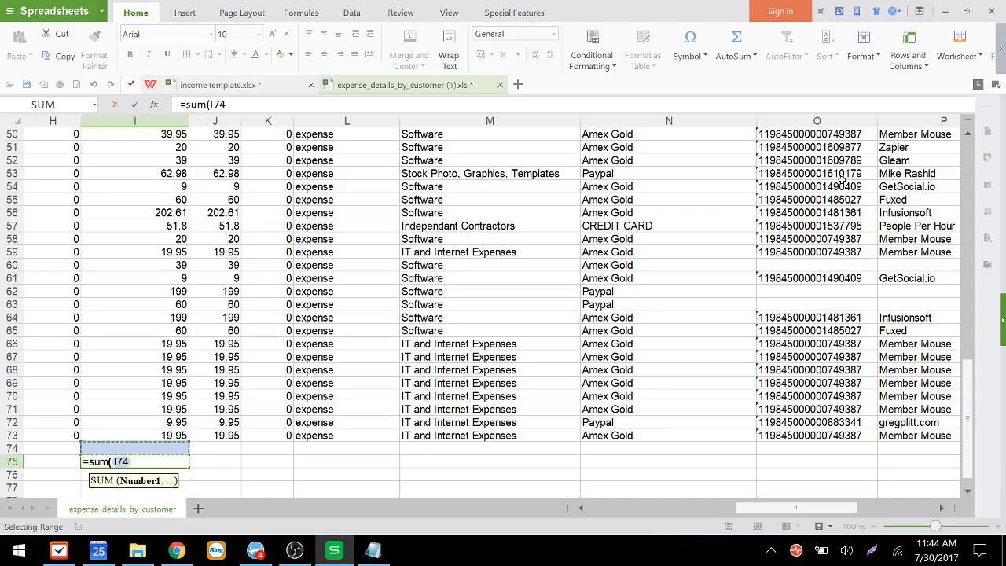
key("Escape")
key("Up")
key("Up")
key("ctrl+Up")
key("Down")
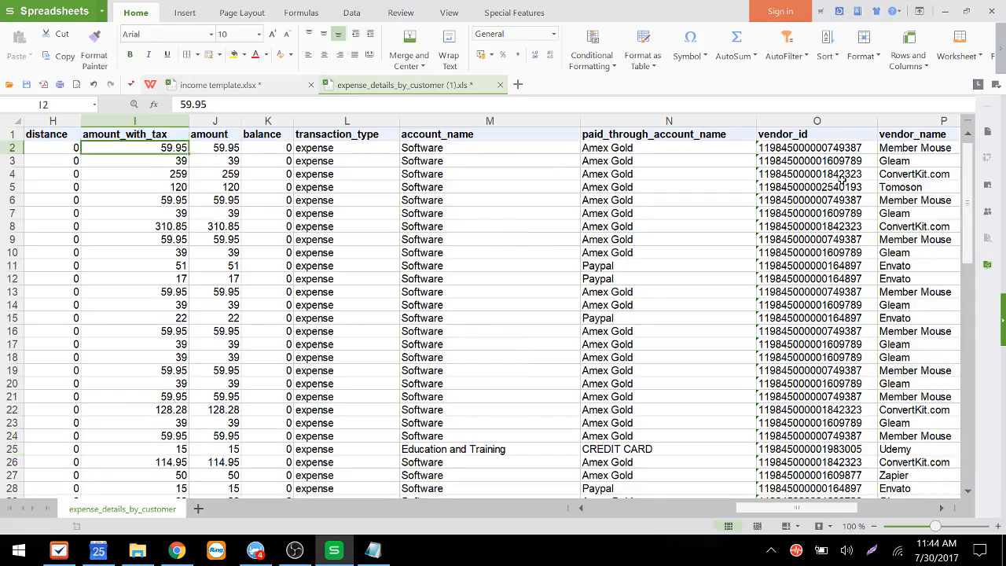
Step: Copy the export's amount_with_tax values and paste them into the template's Rate column starting at H4
key("ctrl+shift+Down")
key("ctrl+c")
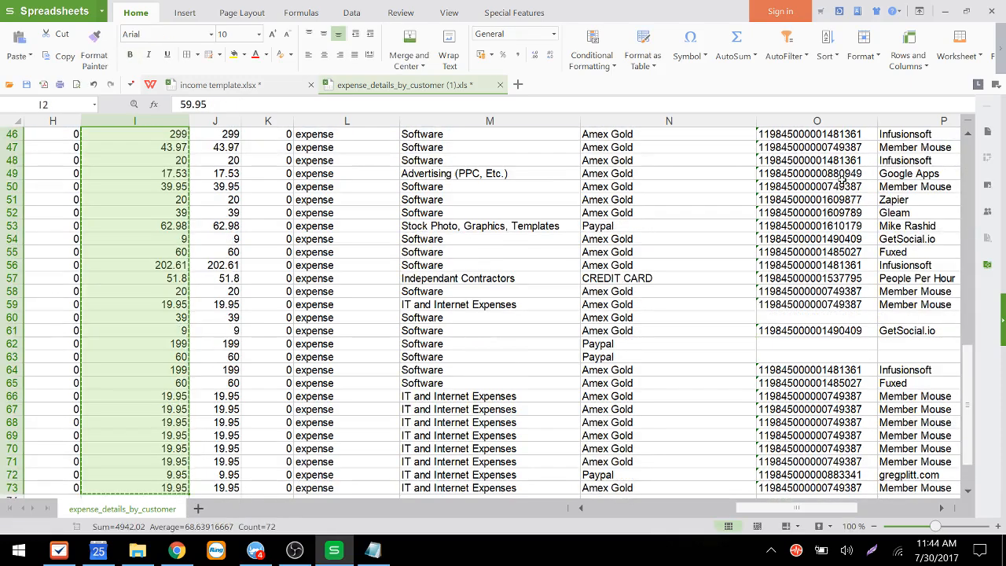
key("ctrl+Tab")
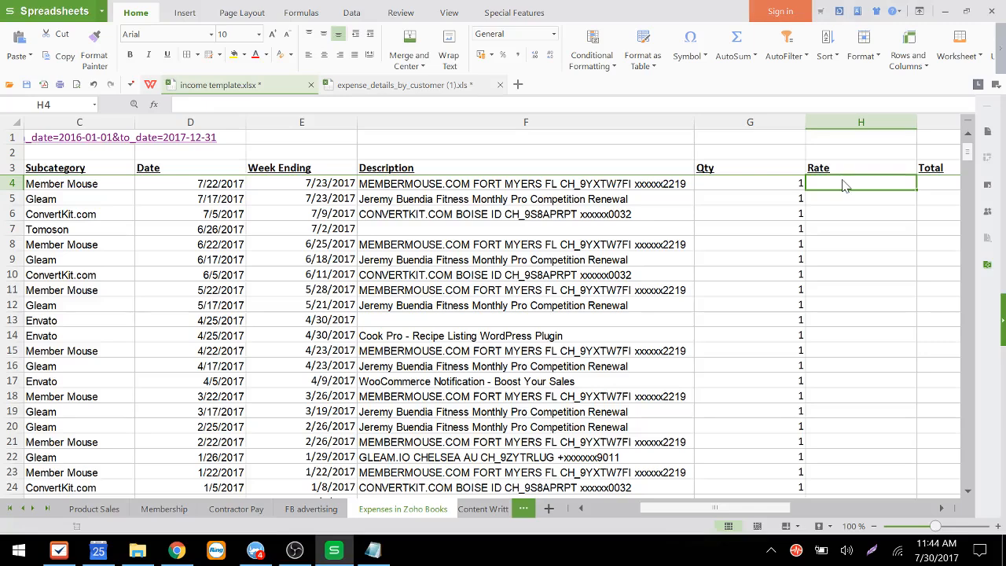
scroll(844, 185, "right", 1)
key("ctrl+v")
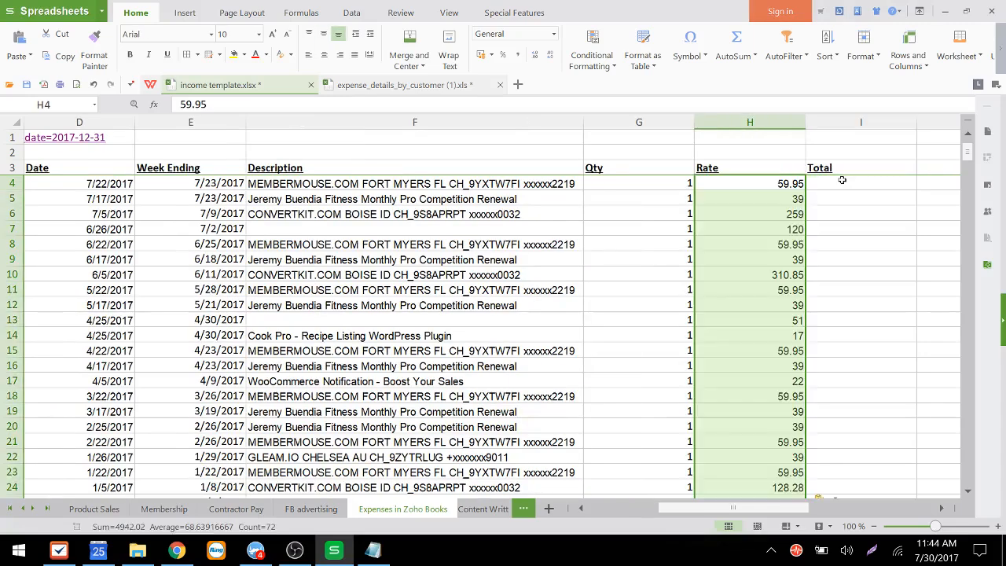
Step: Enter the formula =H4*G4 in the Total cell I4 to multiply rate by quantity
key("Up")
key("Right")
key("Down")
type("=")
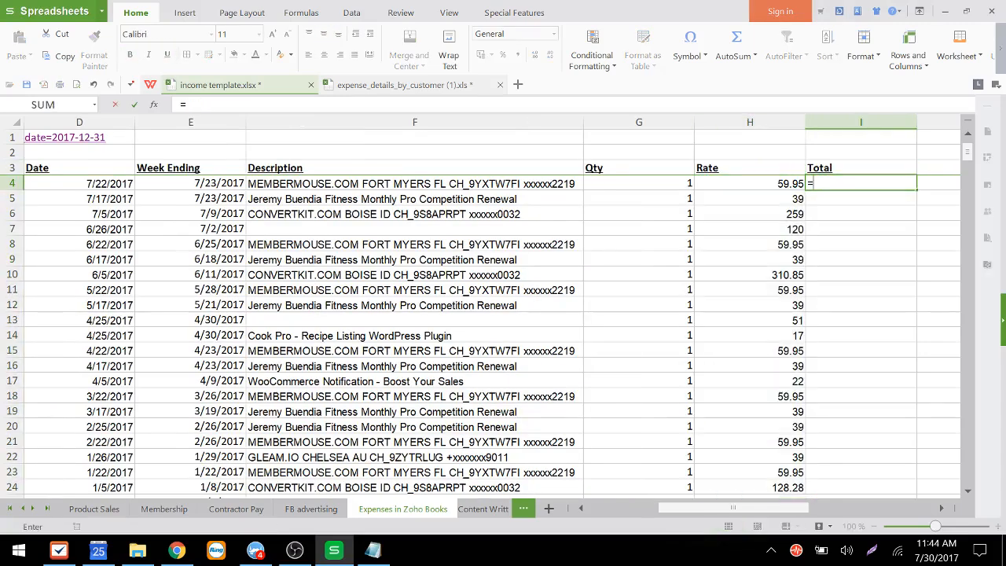
key("Left")
type("*")
key("Left")
key("Left")
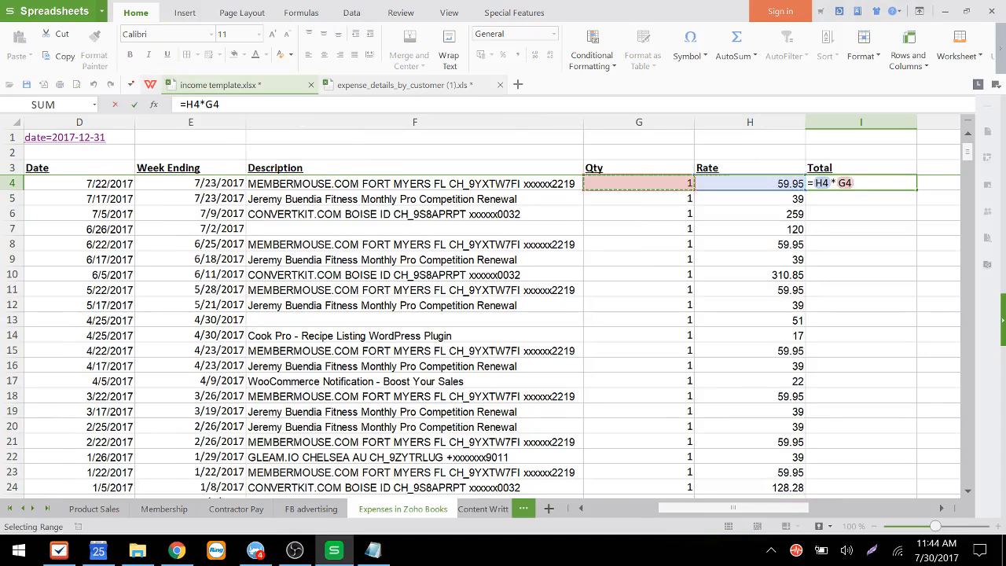
key("Return")
Step: Fill the Total formula down to the last expense row
left_click(842, 180)
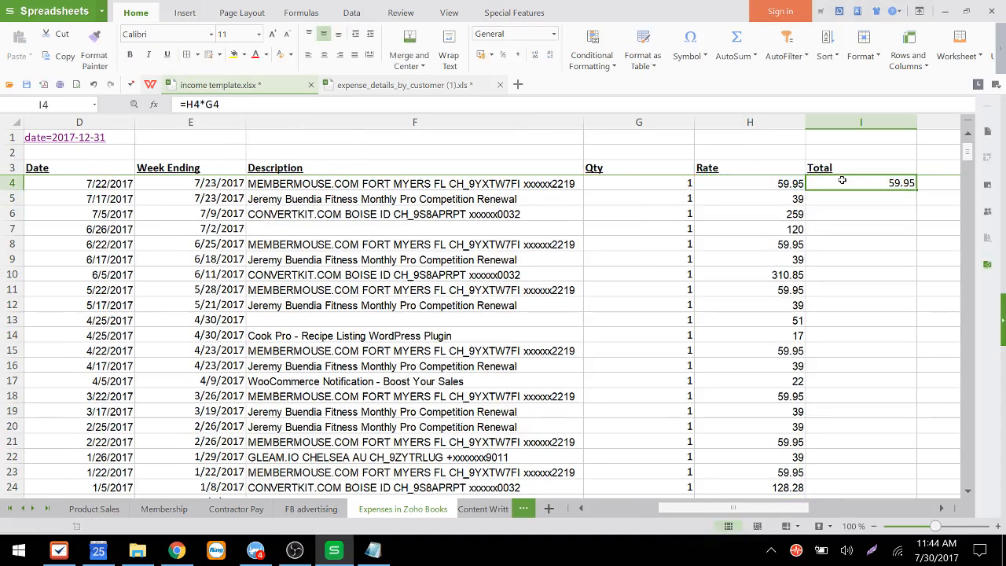
double_click(915, 189)
left_click(891, 212)
key("ctrl+Down")
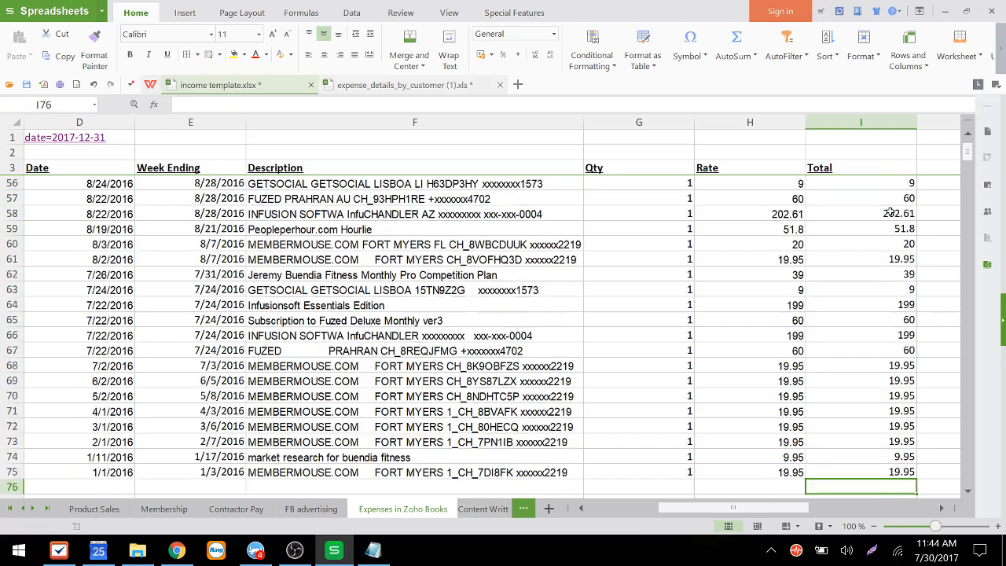
Step: Review the template's expense rows, categories and subcategories from bottom to top
key("Left")
key("Left")
key("Up")
key("Up")
key("Left")
key("Left")
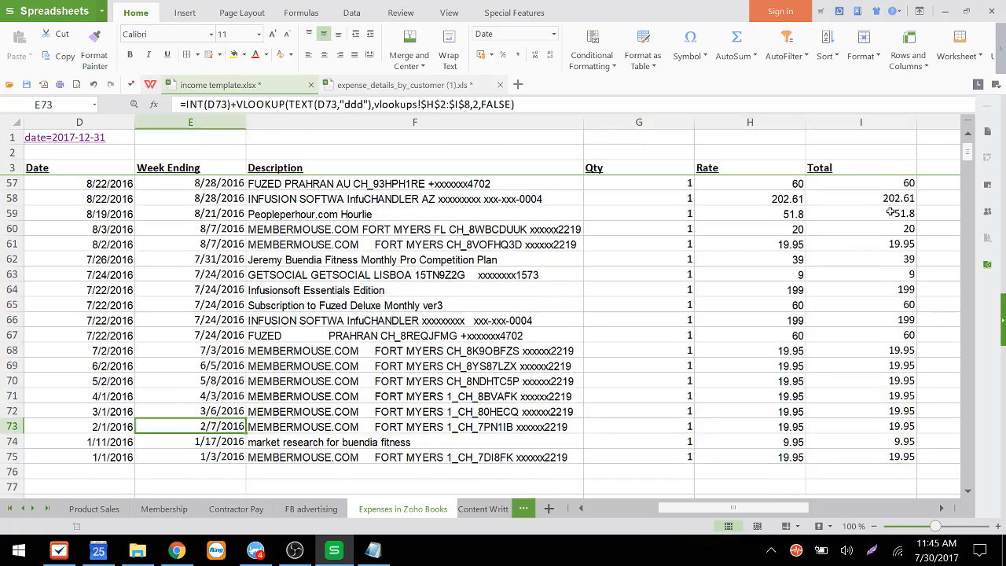
key("Left")
key("ctrl+Left")
key("Up")
key("Up")
key("Up")
key("Up")
key("Up")
key("Up")
key("Up")
key("Up")
key("Up")
key("Up")
key("Up")
key("Up")
key("Up")
key("Up")
key("Up")
key("Up")
key("Up")
key("Up")
key("Up")
key("Up")
key("Up")
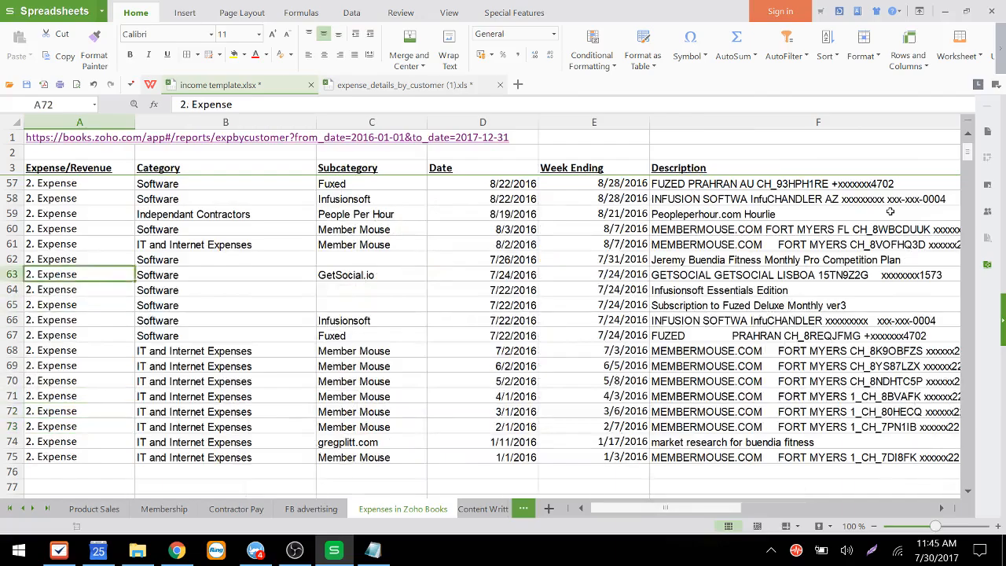
key("Up")
key("Up")
key("Up")
key("Up")
key("Up")
key("Up")
key("Up")
key("Up")
key("Up")
key("Up")
key("Up")
key("Up")
key("Up")
key("Up")
key("Up")
key("Up")
key("Up")
key("Up")
key("Up")
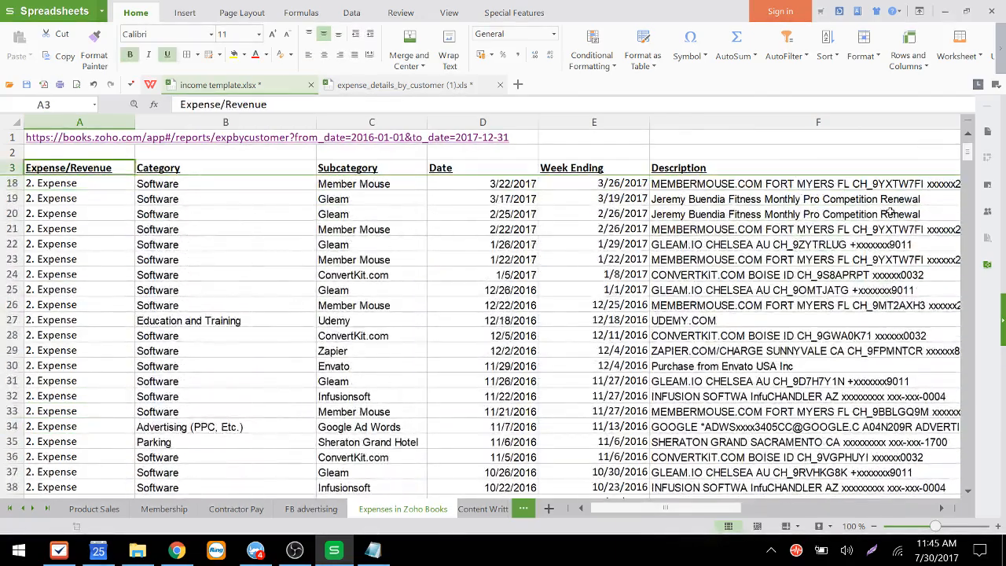
key("Down")
key("Down")
key("Down")
key("Up")
key("Right")
key("Right")
key("Right")
key("Right")
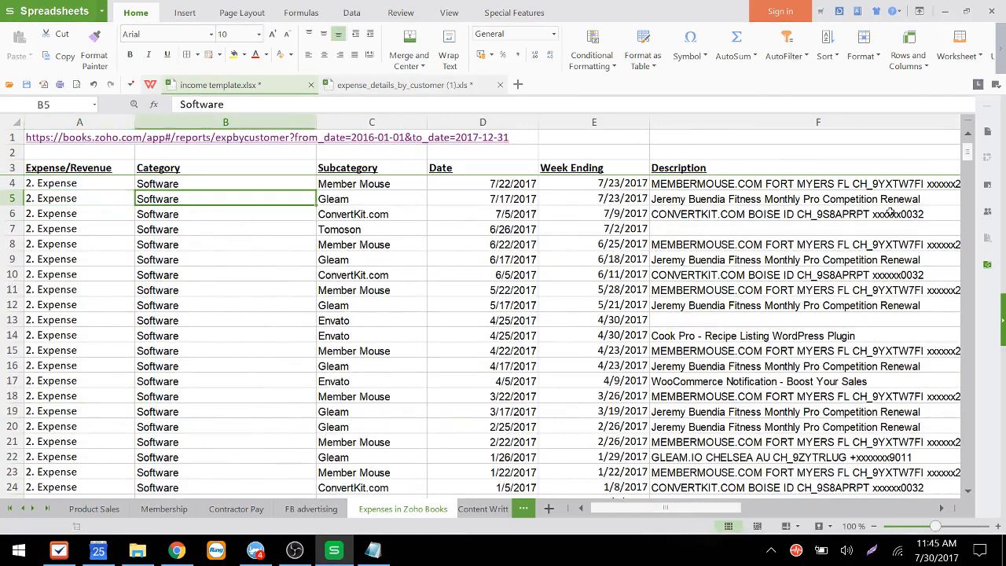
key("Left")
key("Left")
key("Up")
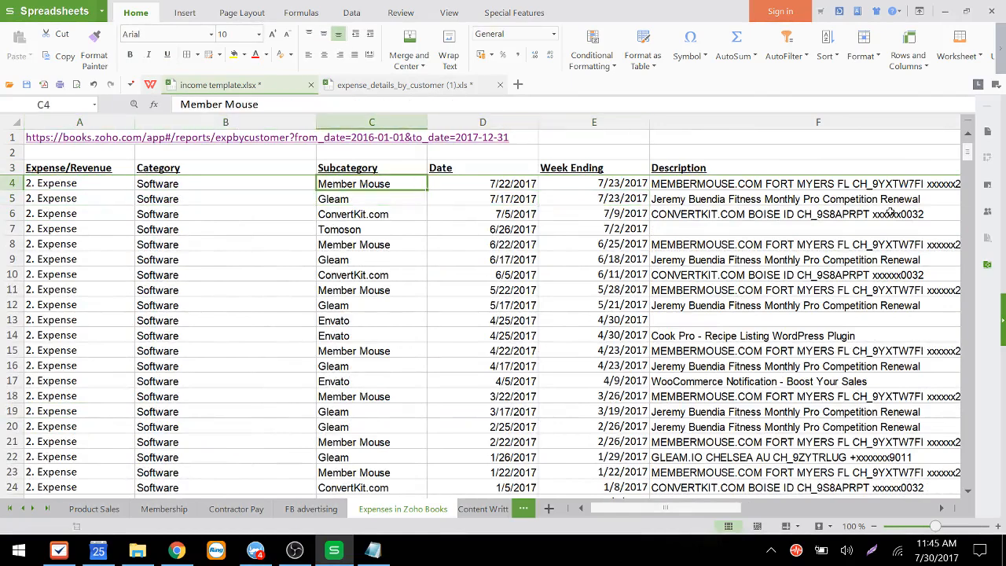
key("Left")
key("Down")
key("ctrl+Down")
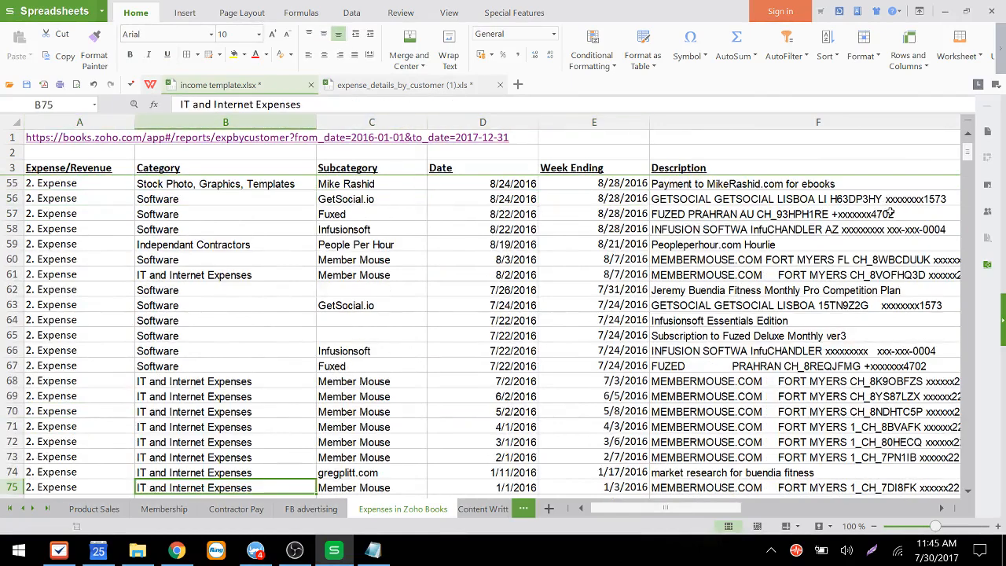
Step: Sort the expense rows ascending by the Subcategory column
key("Up")
key("Up")
key("Up")
key("Up")
key("Up")
key("Up")
key("Up")
key("Up")
key("Up")
key("Up")
key("Up")
key("Up")
key("Up")
key("Up")
key("Up")
key("Up")
key("Up")
key("Up")
key("Up")
key("Up")
key("Up")
key("ctrl+Up")
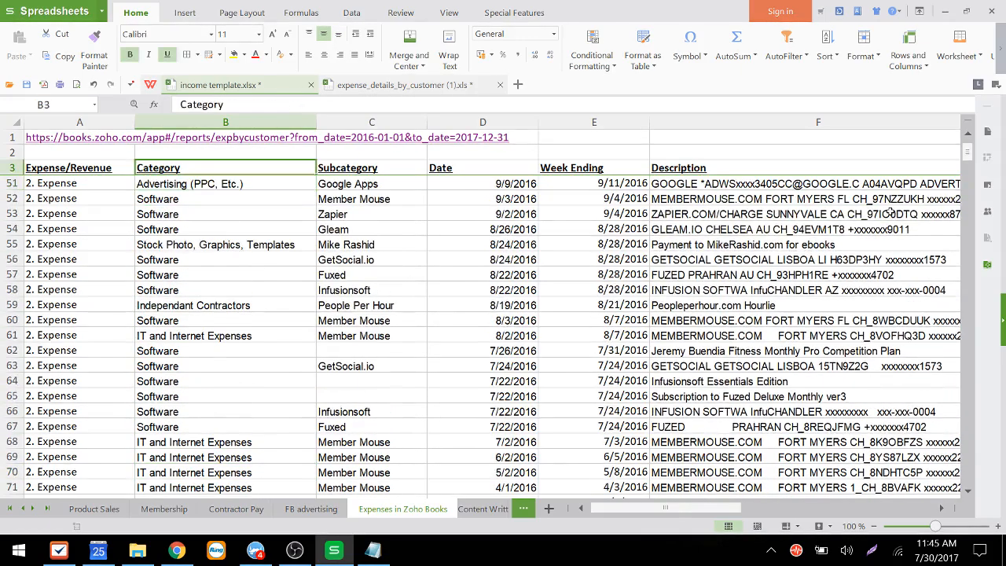
key("Right")
key("Down")
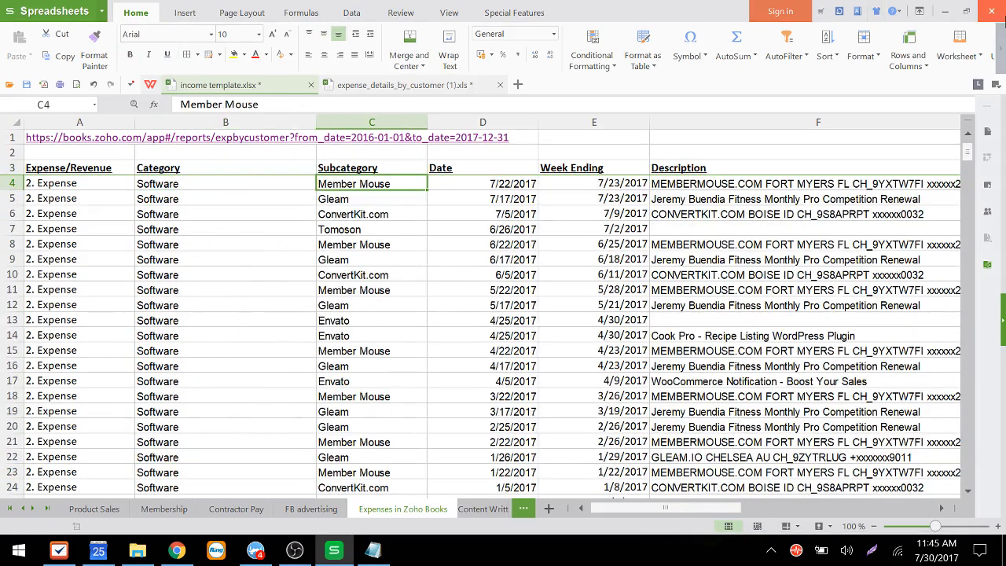
left_click(352, 13)
left_click(210, 36)
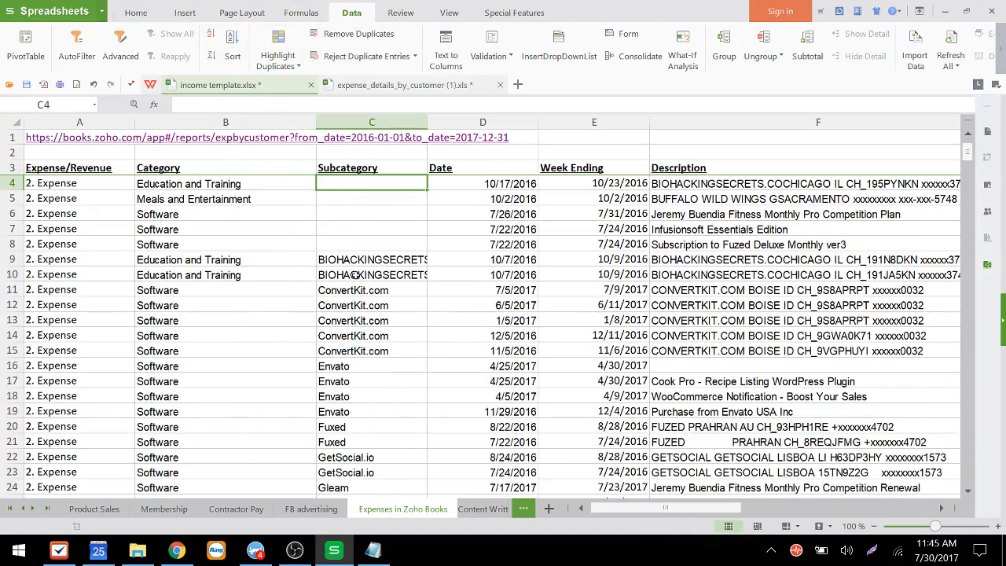
Step: Inspect the sorted rows with empty subcategories and their descriptions
key("Right")
key("Right")
key("Right")
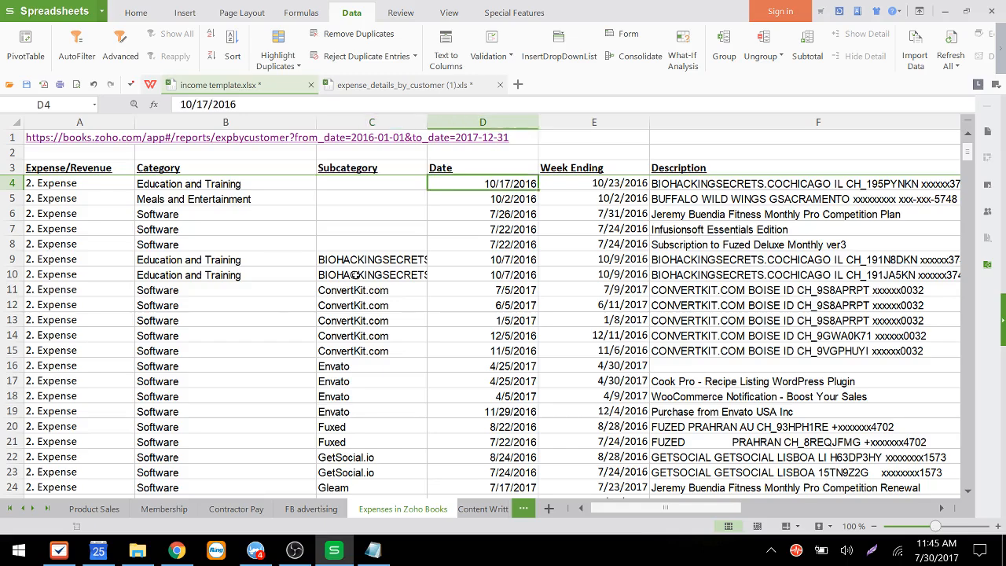
key("Left")
key("Left")
Step: Fill the empty subcategory in C4 with BIOHACKINGSECRETS
key("Left")
key("Left")
key("Left")
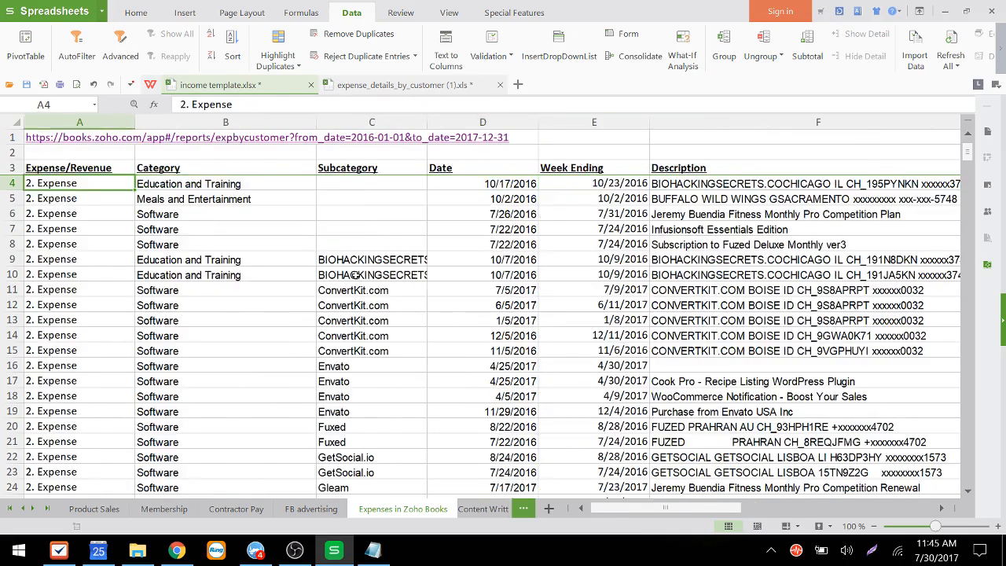
key("Right")
key("Right")
key("Left")
key("Right")
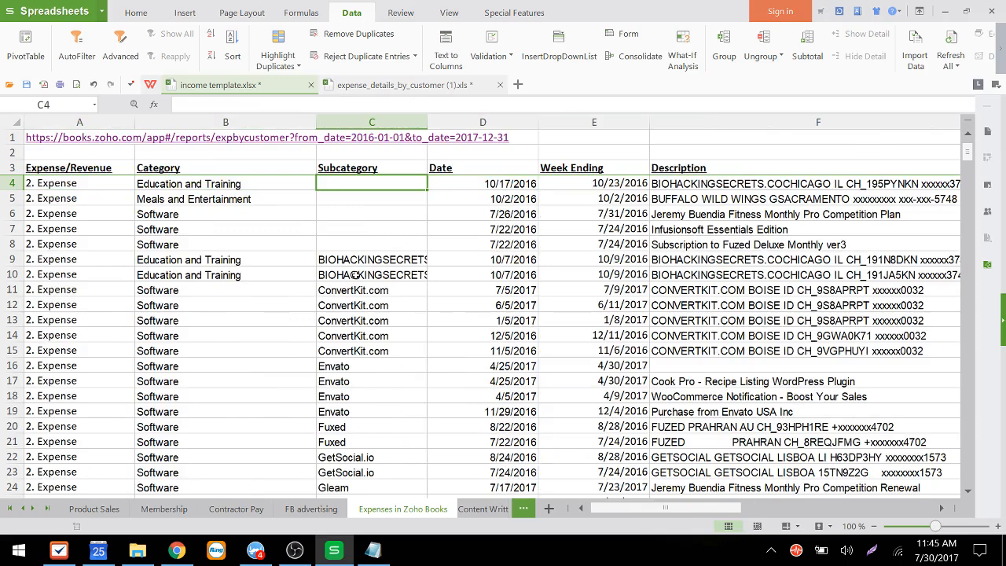
key("Down")
key("Up")
type("BIO")
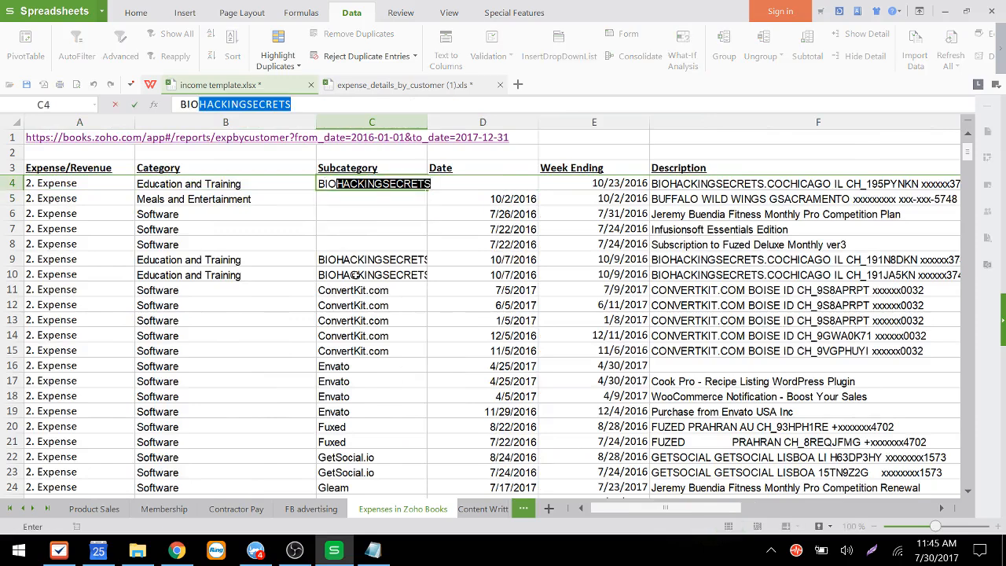
key("Return")
Step: Review the remaining empty Subcategory cells against their categories and descriptions
key("Down")
key("Down")
key("Down")
key("Down")
key("Down")
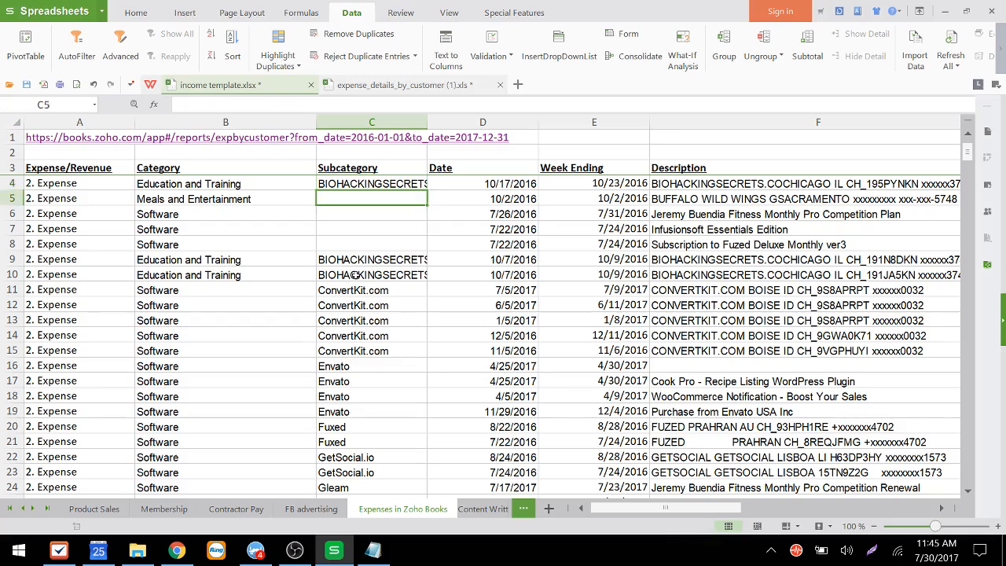
key("Down")
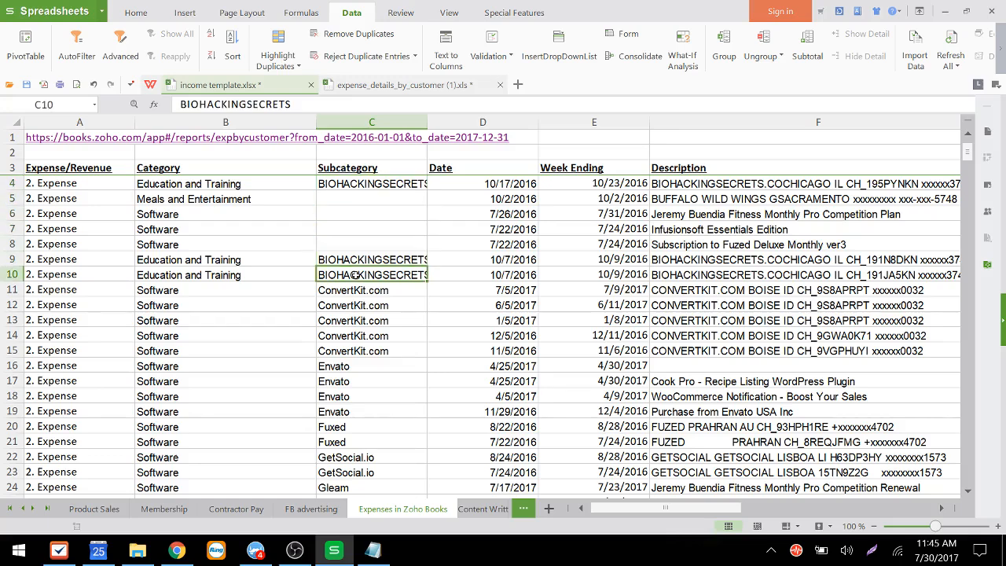
key("Up")
key("Up")
key("Up")
key("Up")
key("Up")
key("Up")
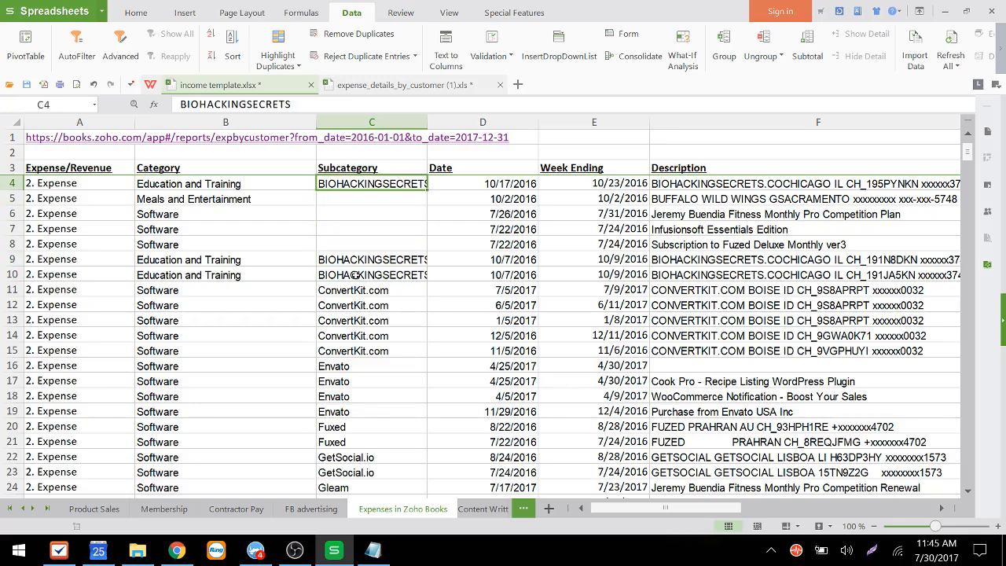
key("Right")
key("Right")
key("Left")
key("Left")
key("Down")
key("Down")
key("Down")
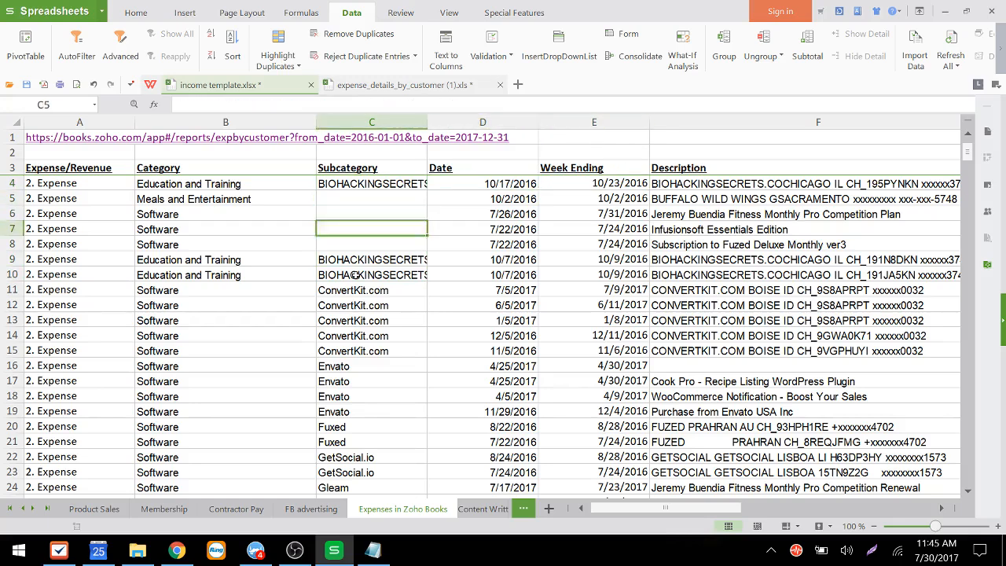
key("Down")
key("Down")
key("Down")
key("Down")
key("Down")
key("Down")
key("Down")
key("Down")
key("Up")
key("Up")
key("Up")
key("Up")
key("Up")
key("Up")
key("Up")
key("Up")
key("Up")
key("Up")
key("Up")
key("Down")
key("Down")
key("Down")
key("Down")
key("Down")
key("Down")
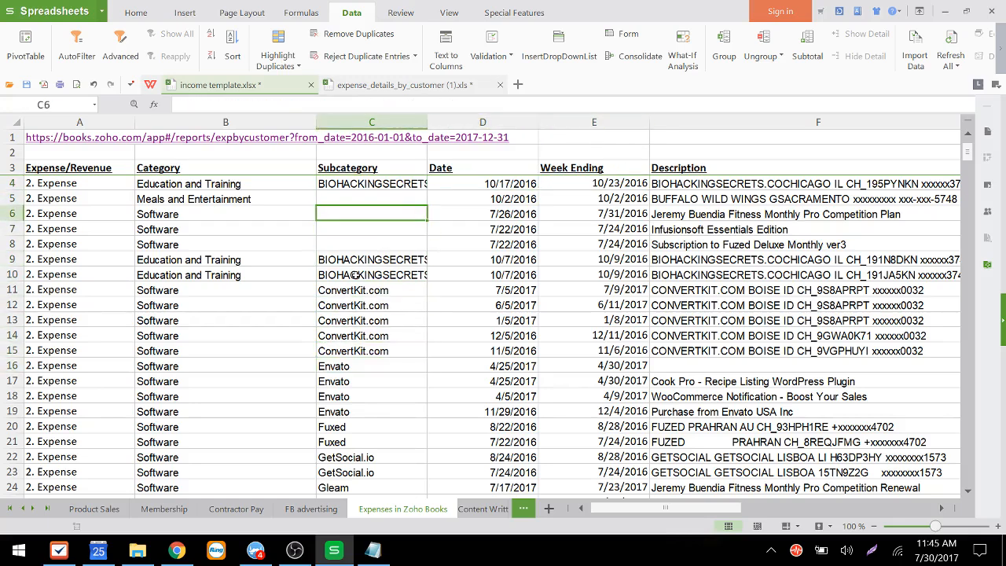
key("Up")
key("Up")
key("Up")
key("Up")
key("Up")
key("Up")
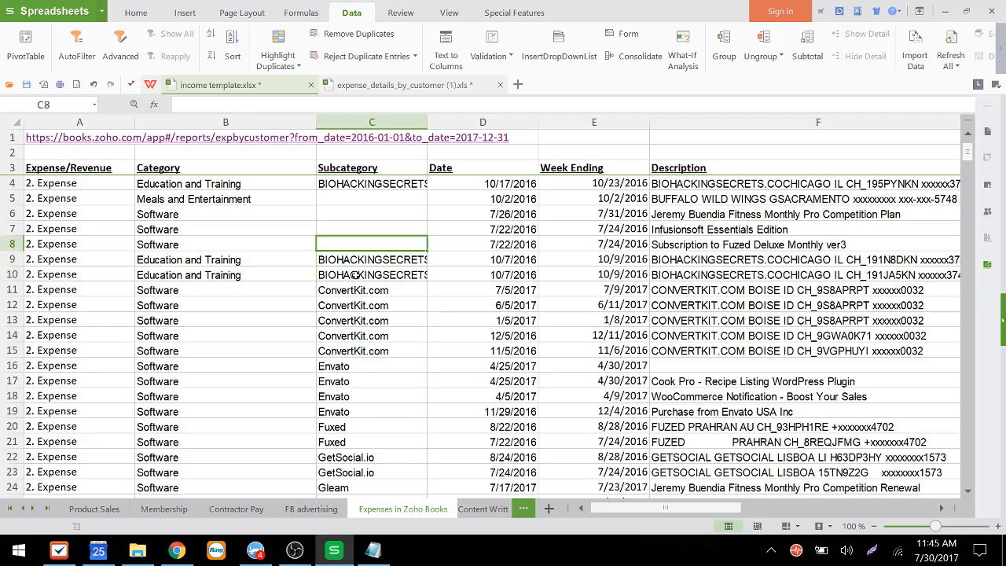
key("Down")
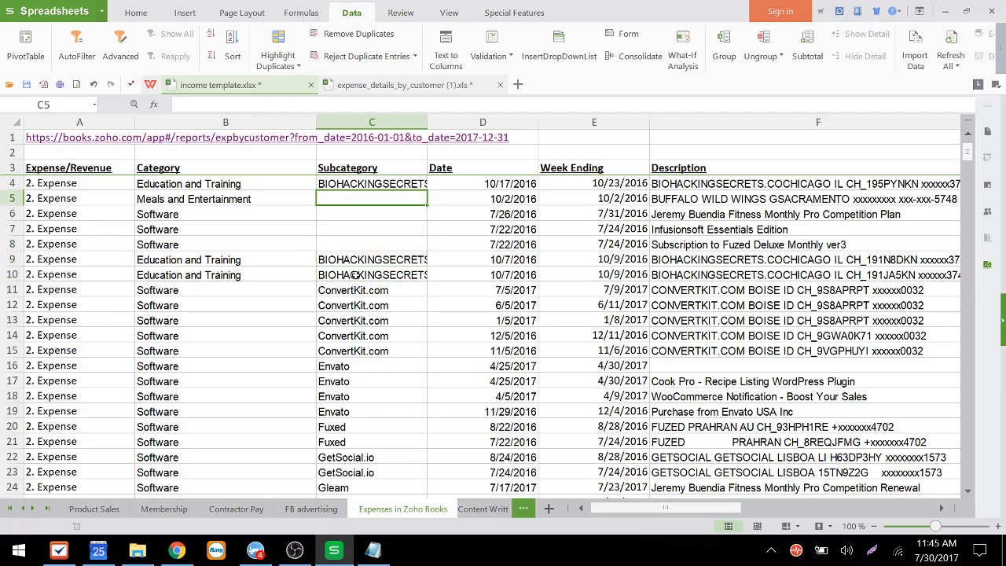
key("Right")
key("Right")
key("Right")
key("Left")
key("Left")
key("Left")
key("Left")
key("Left")
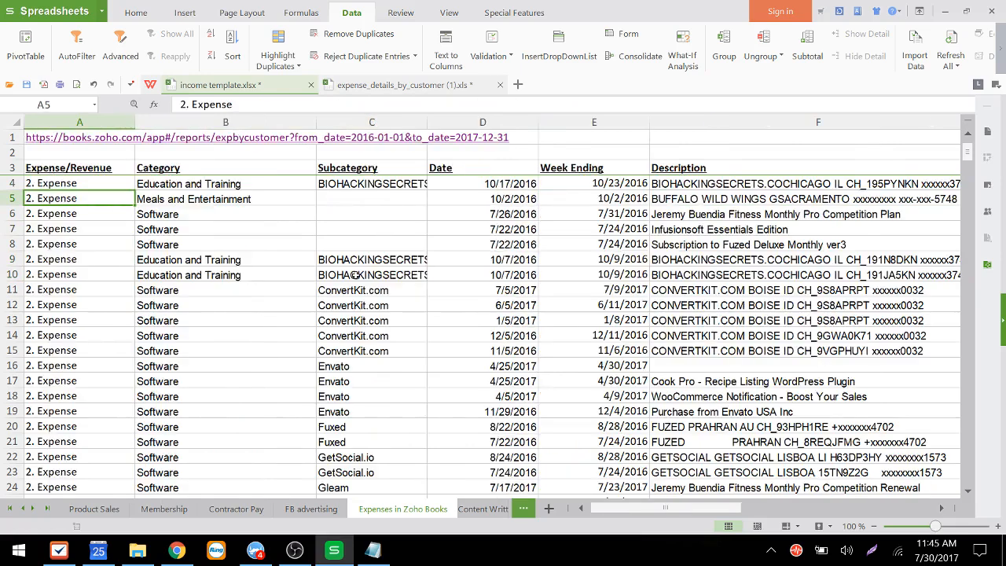
key("Right")
key("Right")
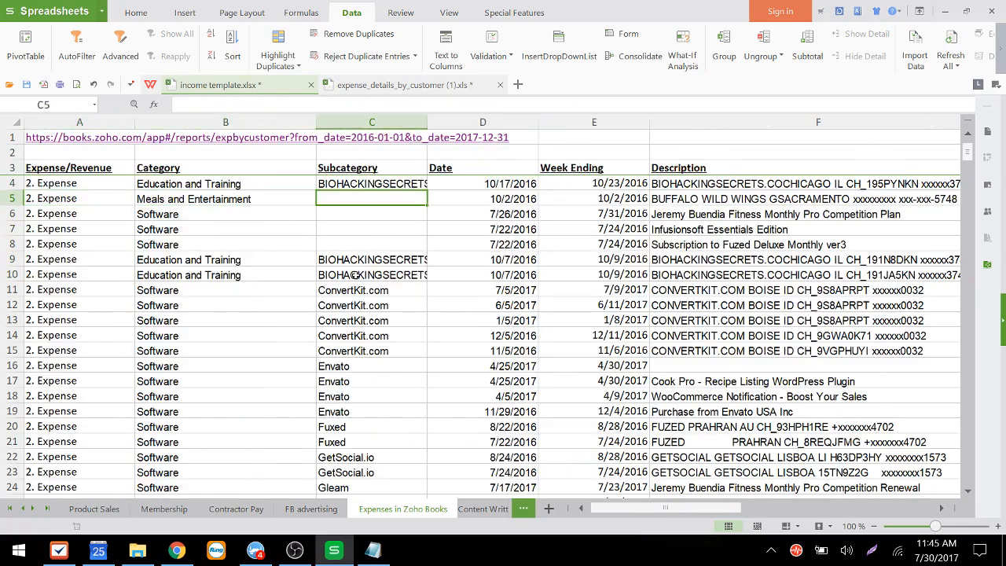
Step: Enter Buffalo Wild Wings as the subcategory in C5
type("s")
key("BackSpace")
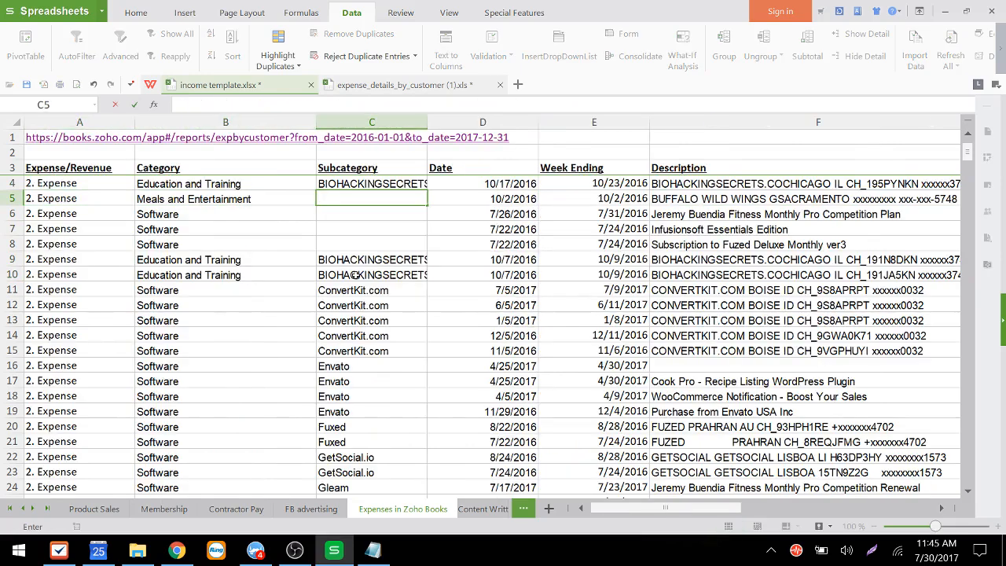
type("MJ")
key("BackSpace")
key("BackSpace")
type("B")
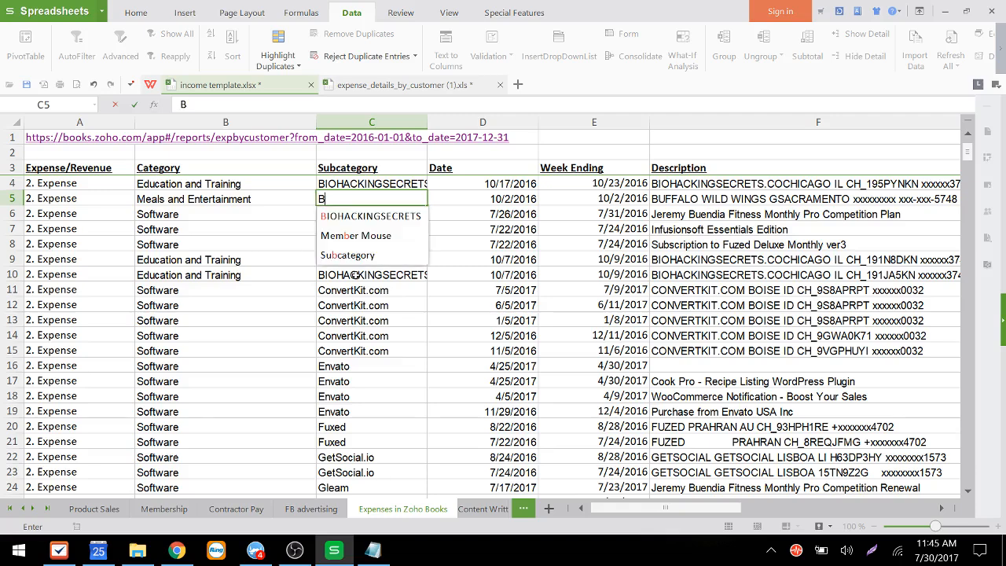
type("uffalo W")
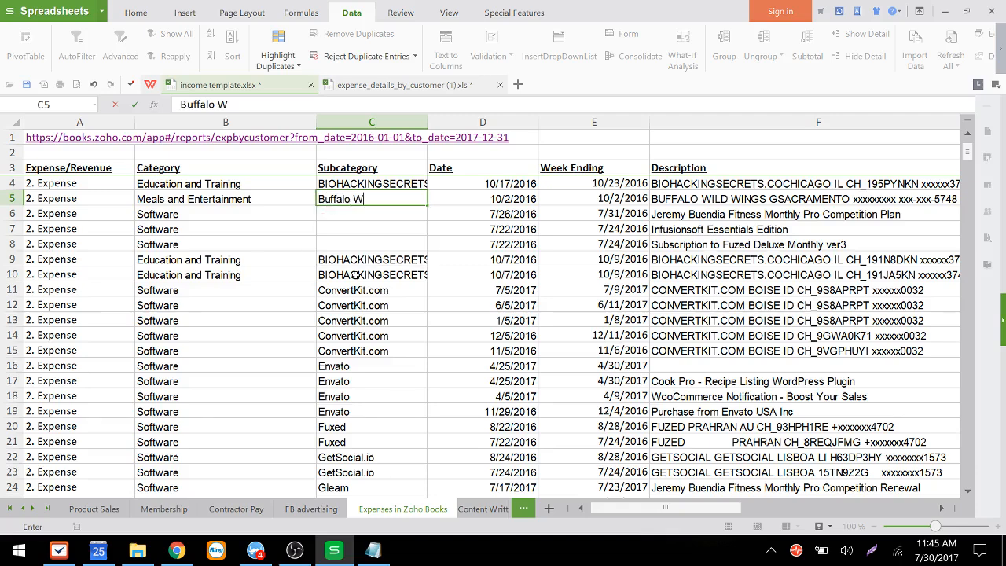
type("ild Wings")
key("Return")
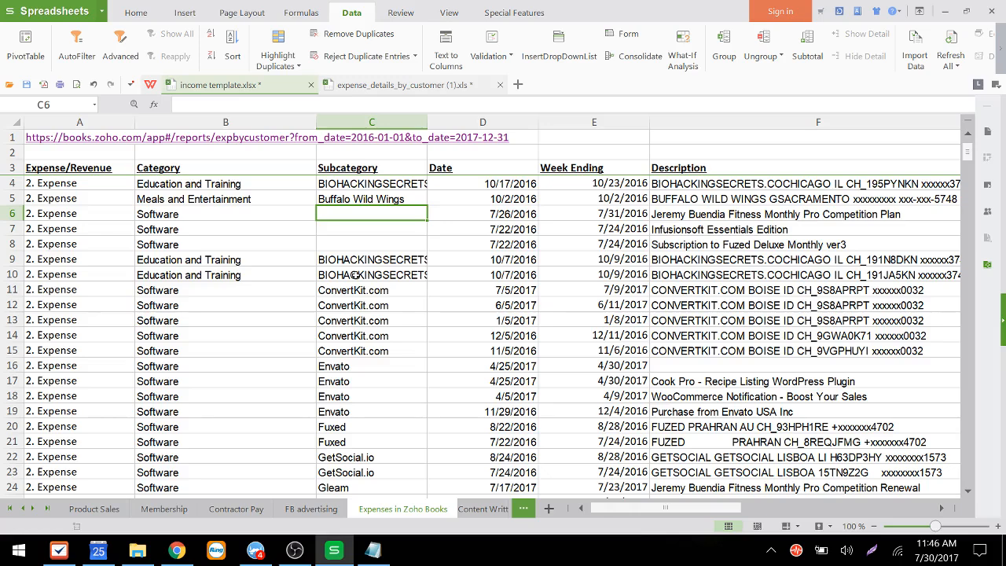
Step: Read the full description of the Buffalo Wild Wings expense in F5
key("Down")
key("Down")
key("Up")
key("Up")
key("Left")
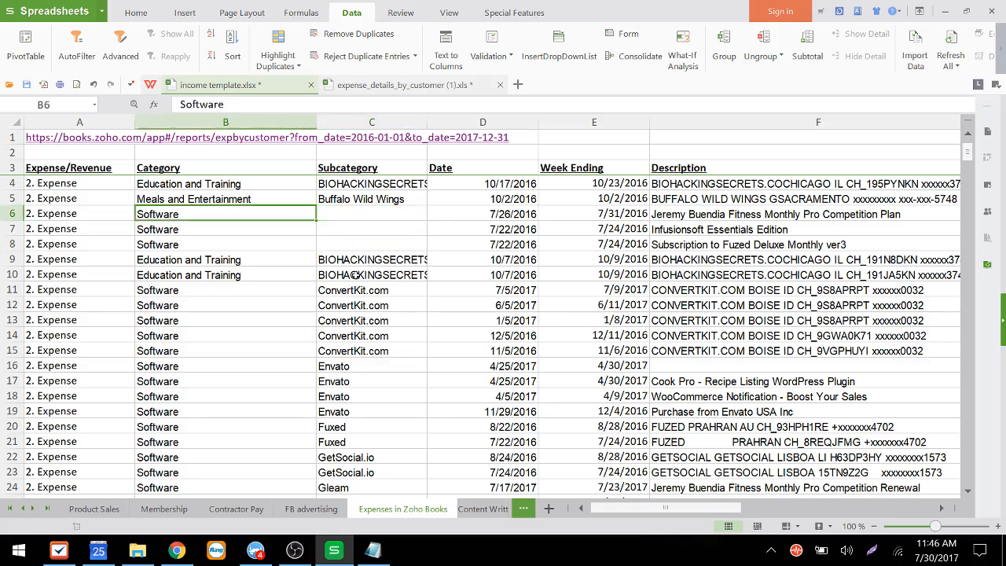
key("Right")
key("Up")
key("Right")
Step: Review the first Software expense in row 6 across its date, description, quantity, rate and total columns
key("Right")
key("Right")
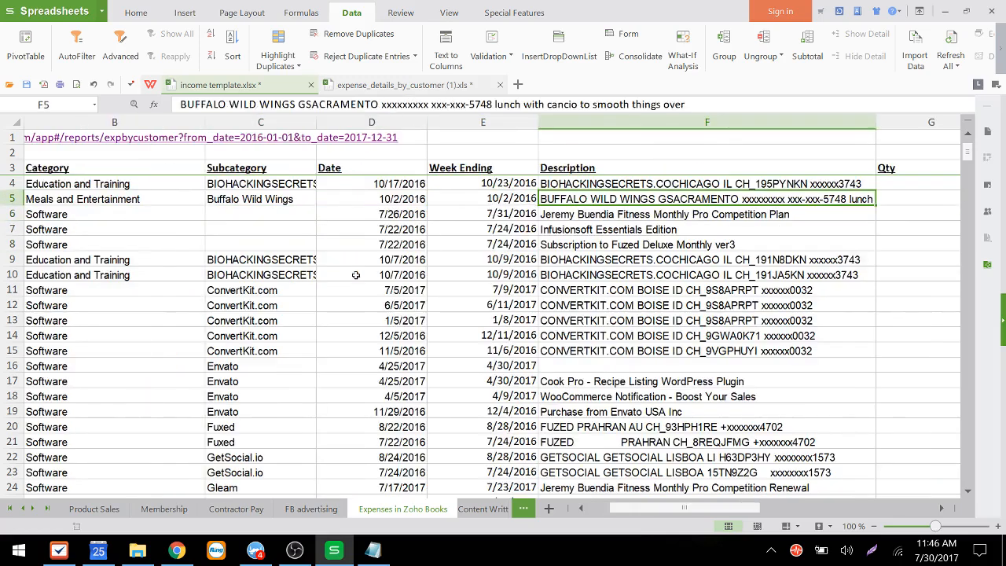
key("Left")
key("Left")
key("Left")
key("Left")
key("Left")
key("Right")
key("Right")
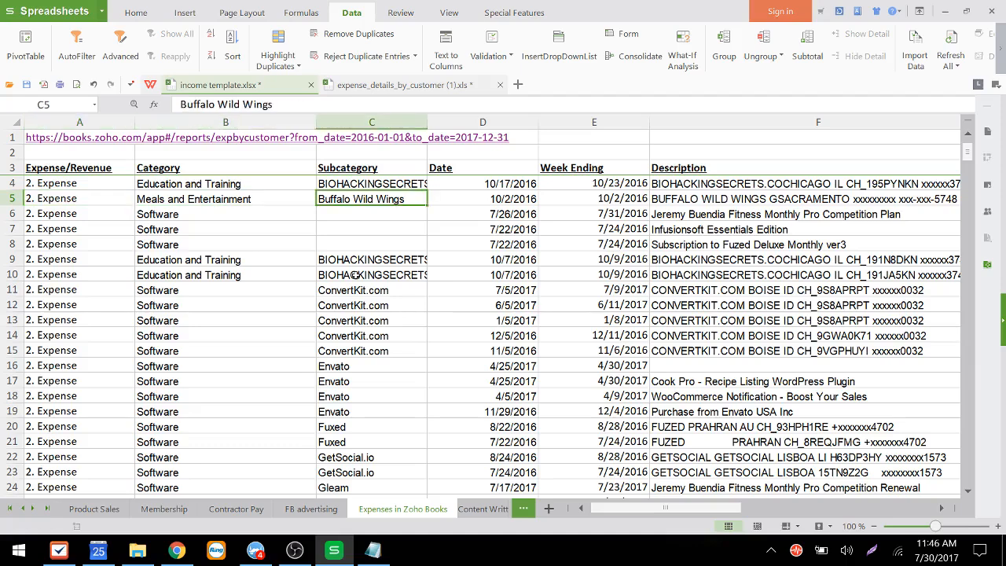
key("Down")
key("Down")
key("Down")
key("Up")
key("Up")
key("Down")
key("Up")
key("Up")
key("Down")
key("Down")
key("Down")
key("Up")
key("Up")
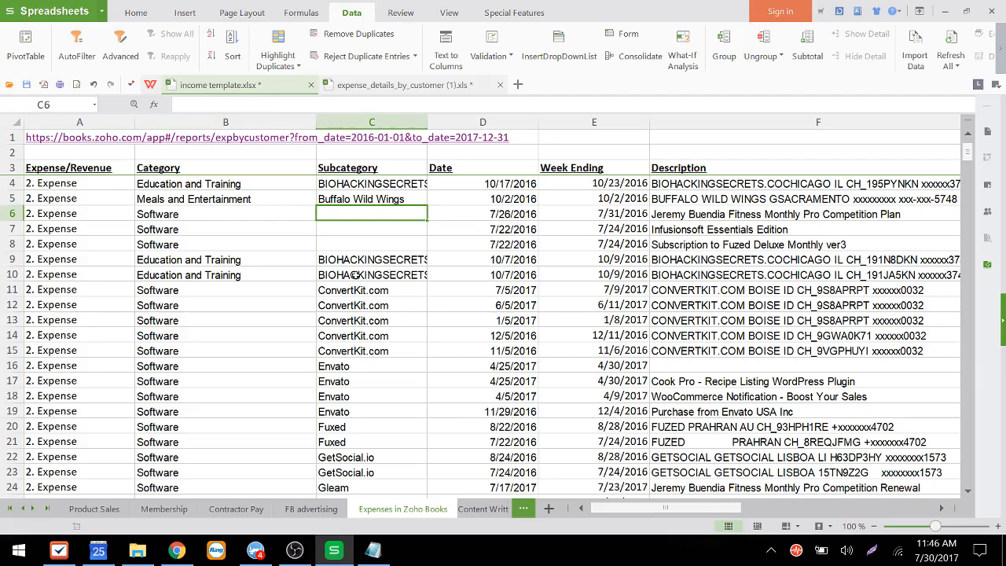
key("Right")
key("Right")
key("Right")
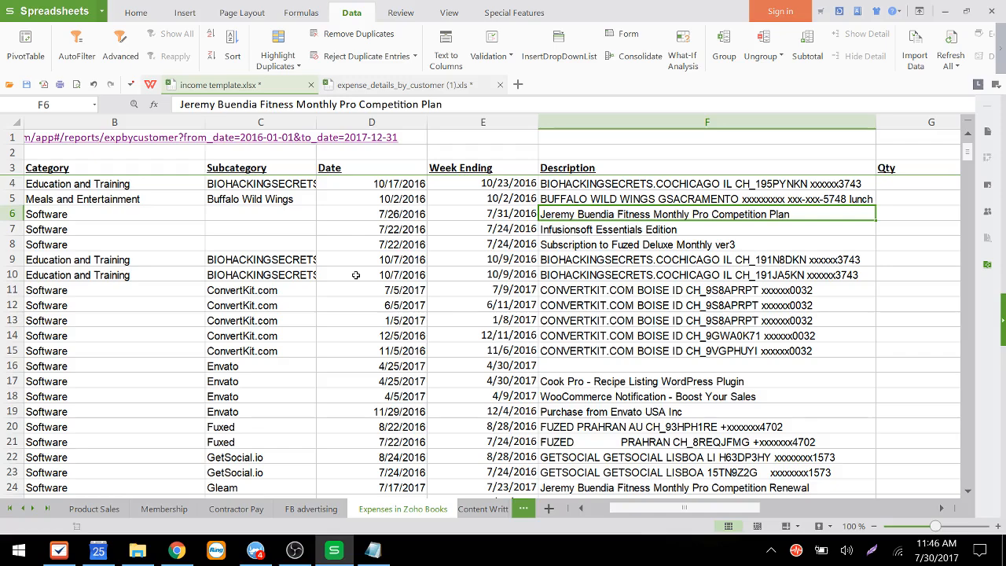
key("Left")
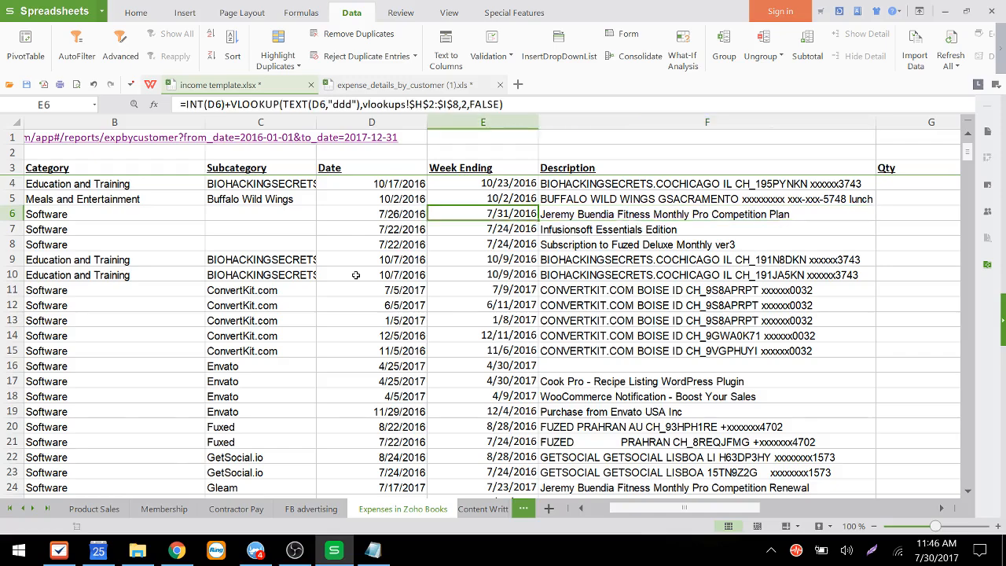
key("Left")
key("Left")
key("Left")
key("Left")
key("Right")
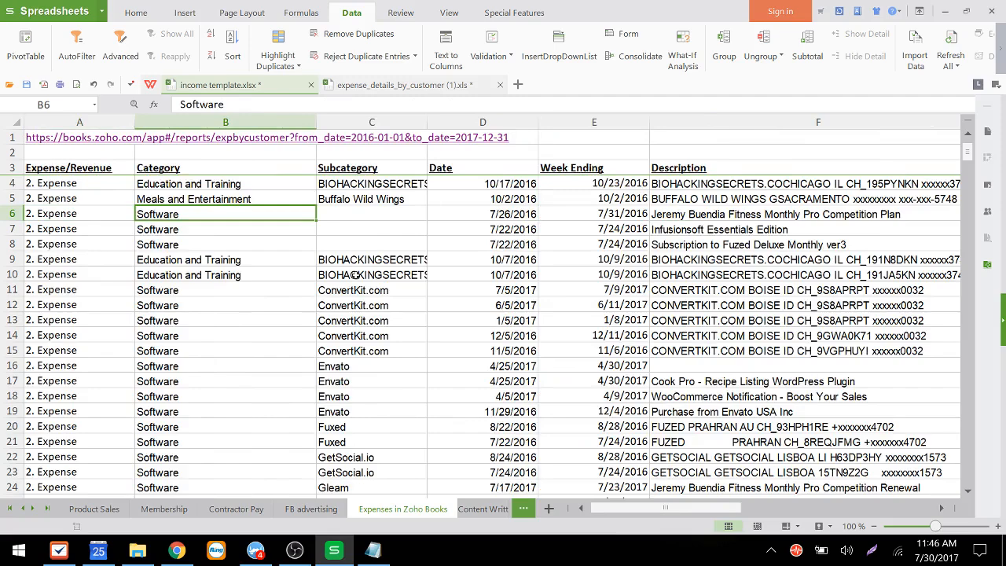
key("Right")
key("Right")
key("Right")
key("Right")
key("Right")
key("Right")
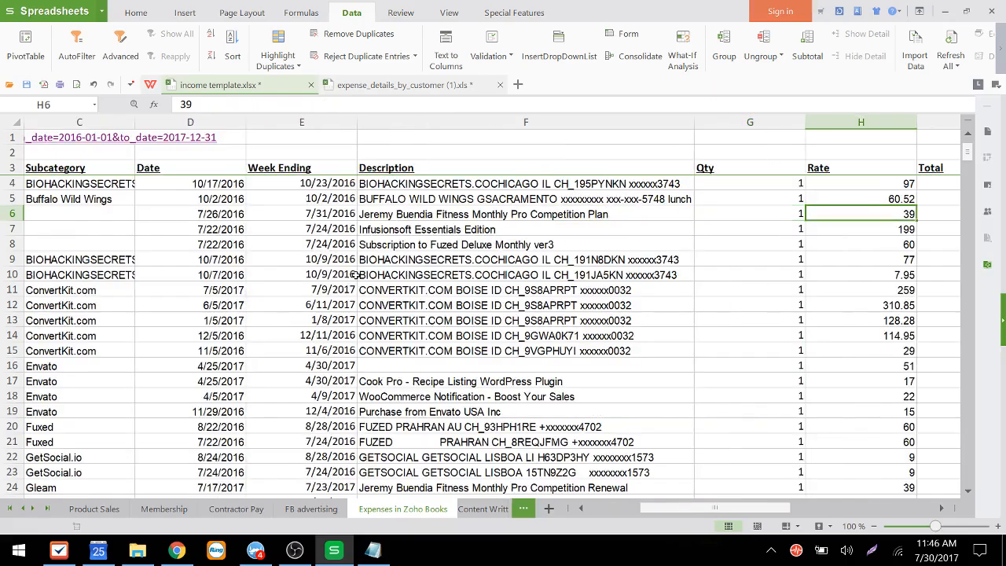
key("Right")
key("Left")
key("Left")
key("Left")
key("Left")
key("Left")
key("Left")
key("Left")
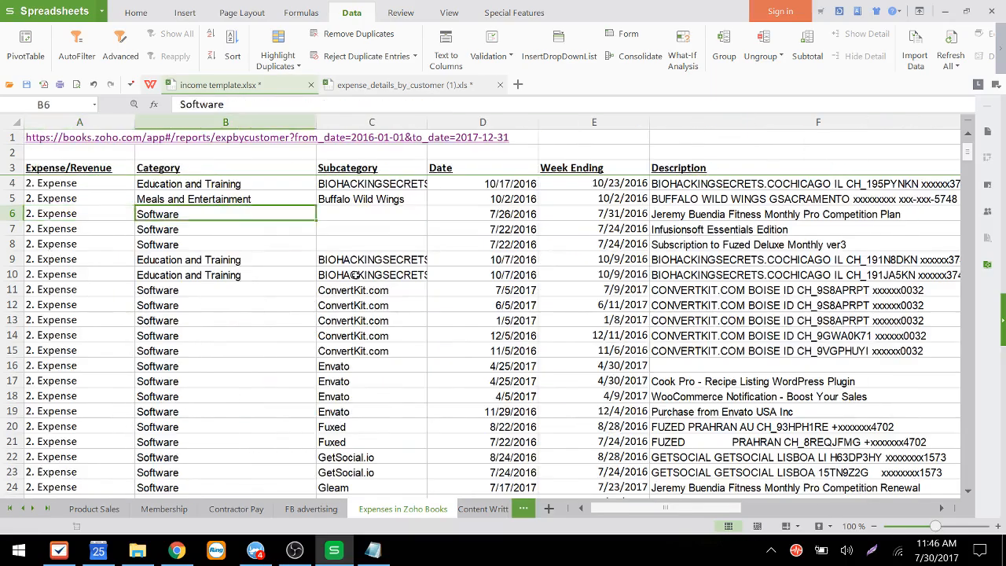
key("Right")
key("Left")
key("Right")
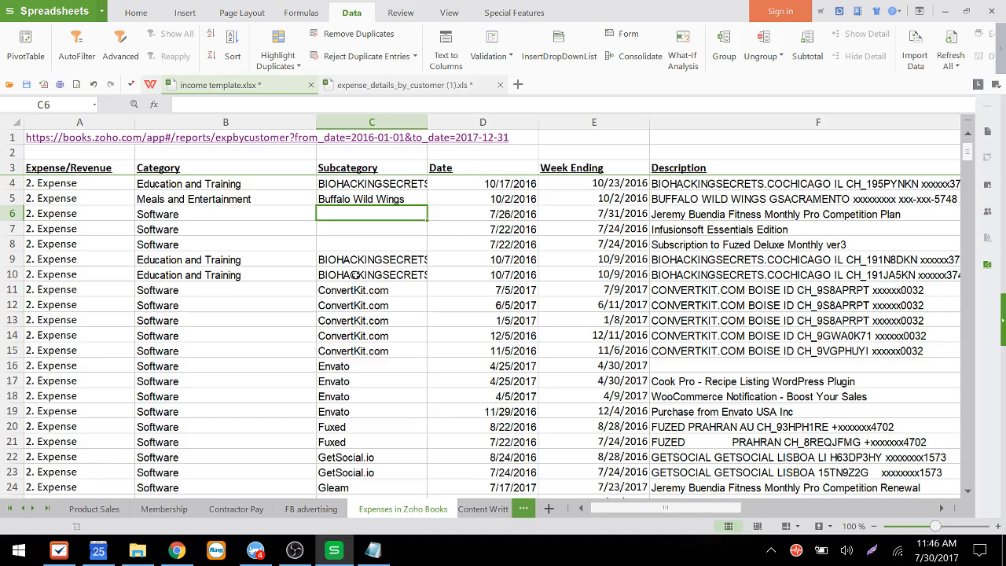
Step: Enter Member Mouse as the subcategory in C6
type("Me")
key("Return")
key("Up")
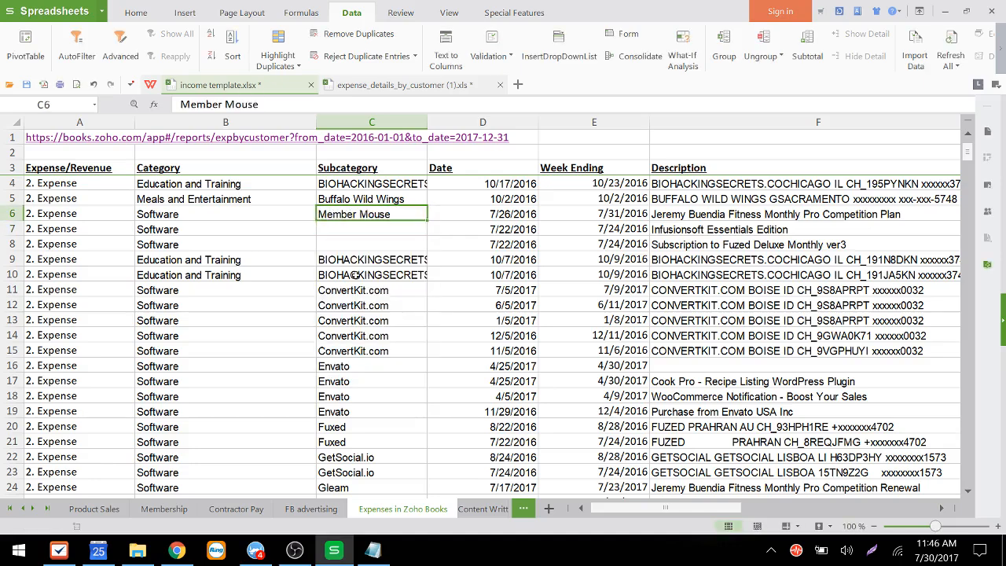
Step: Check the quantity, rate and total values of row 6 and the neighbouring rows
key("Right")
key("Right")
key("Right")
key("Right")
key("Right")
key("Right")
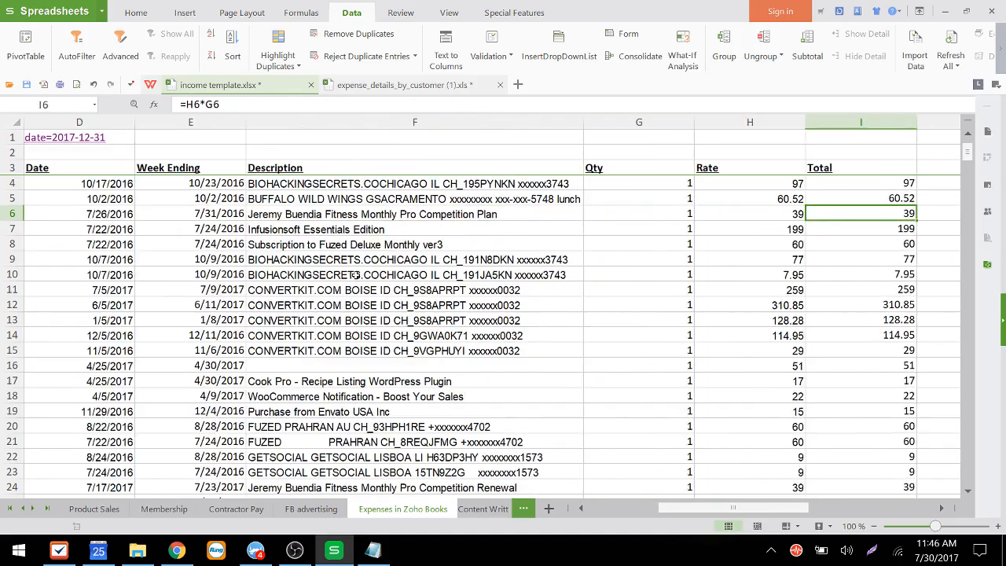
key("Right")
key("Left")
key("Right")
key("Left")
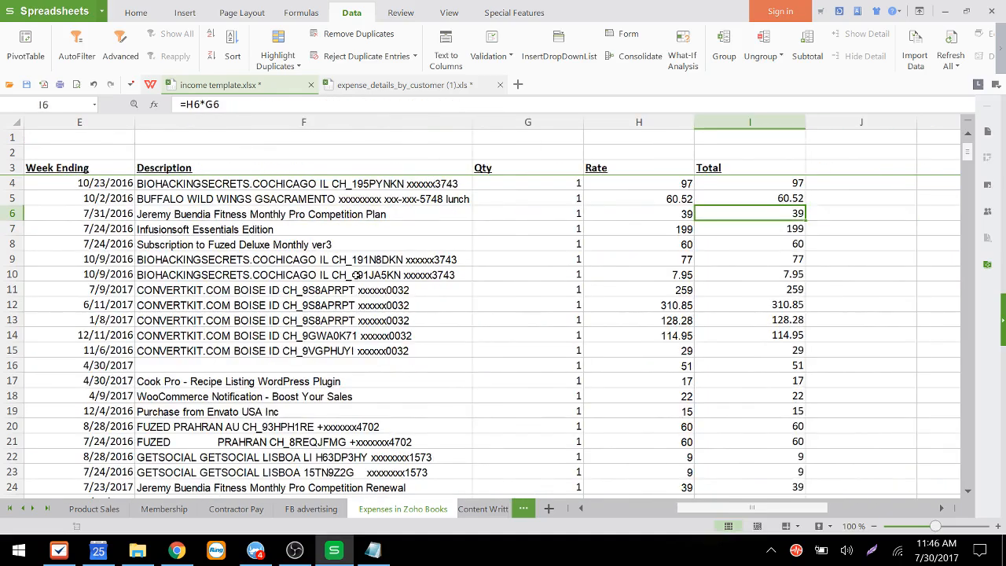
key("Left")
key("Right")
key("shift+Left")
key("shift+Left")
key("shift+Left")
key("shift+Left")
key("shift+Left")
key("shift+Left")
key("shift+Left")
key("shift+Left")
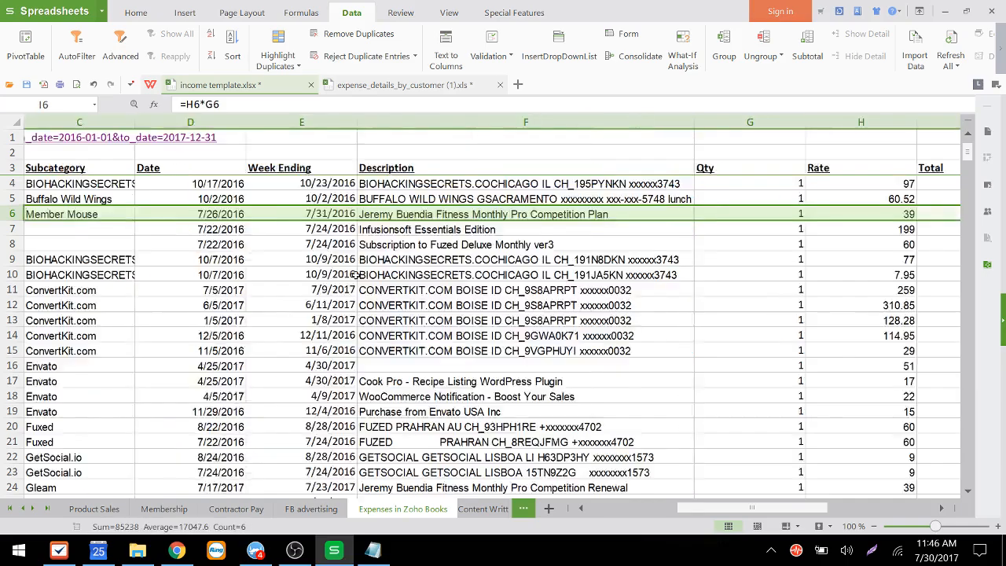
key("Left")
key("Down")
key("Down")
key("Up")
key("Left")
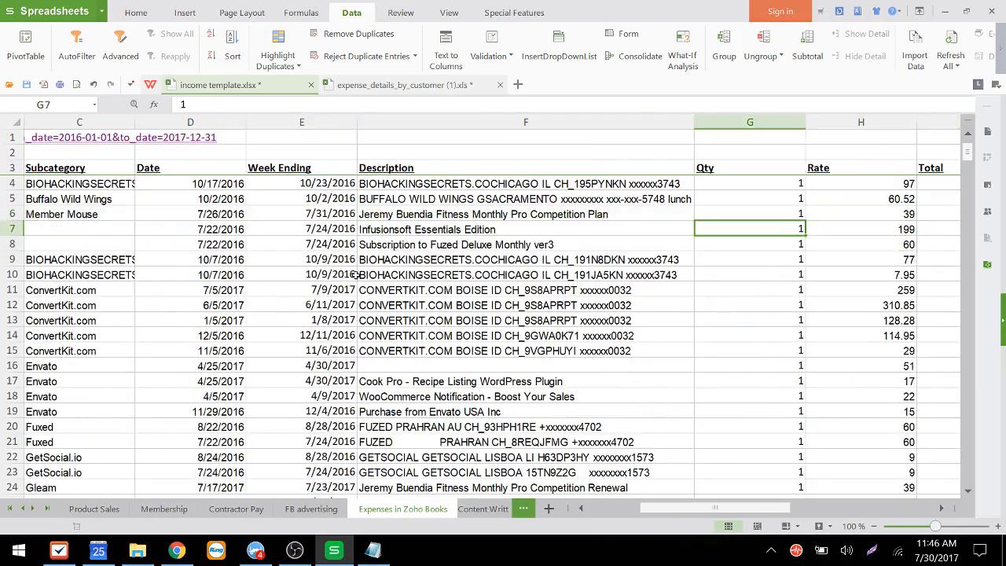
key("Left")
key("Left")
key("Left")
key("Left")
key("Left")
key("Left")
key("Right")
key("Right")
key("Up")
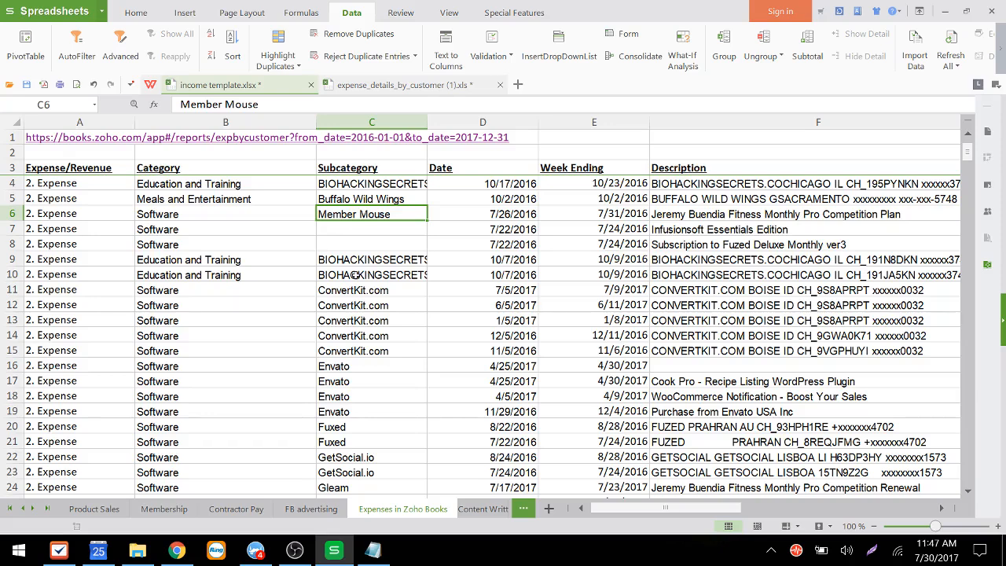
Step: Review the description and date of the Software expense in row 7
key("Down")
key("Down")
key("Down")
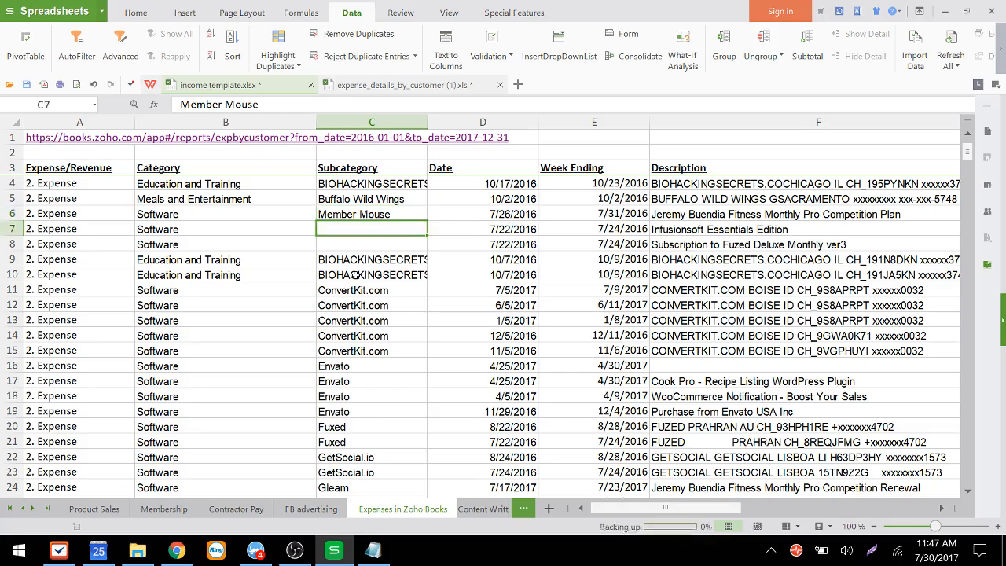
key("Up")
key("Up")
key("Up")
key("Down")
key("Down")
key("Up")
key("Up")
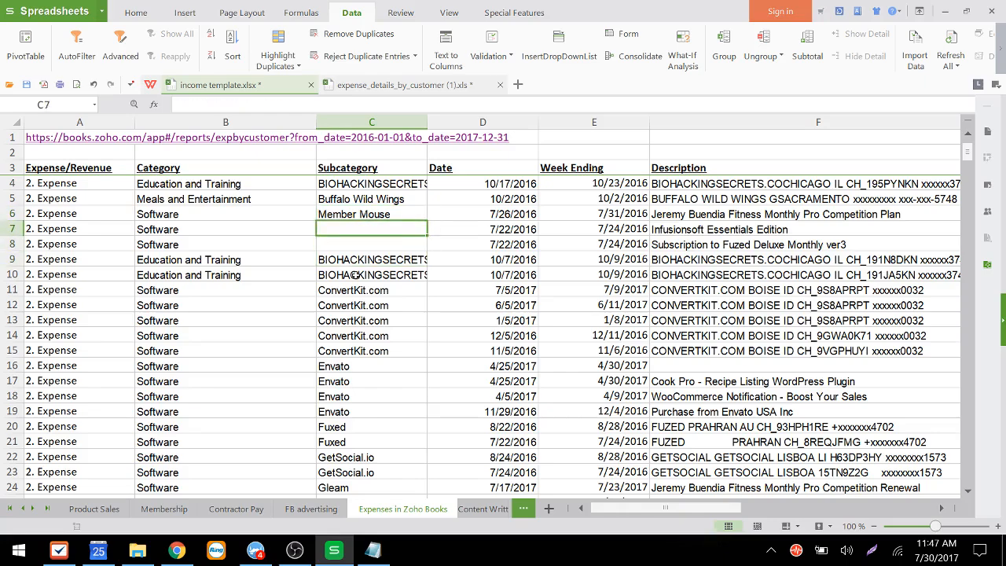
key("Right")
key("Right")
key("Right")
key("Right")
key("Right")
key("Right")
key("Right")
key("Left")
key("Left")
key("Left")
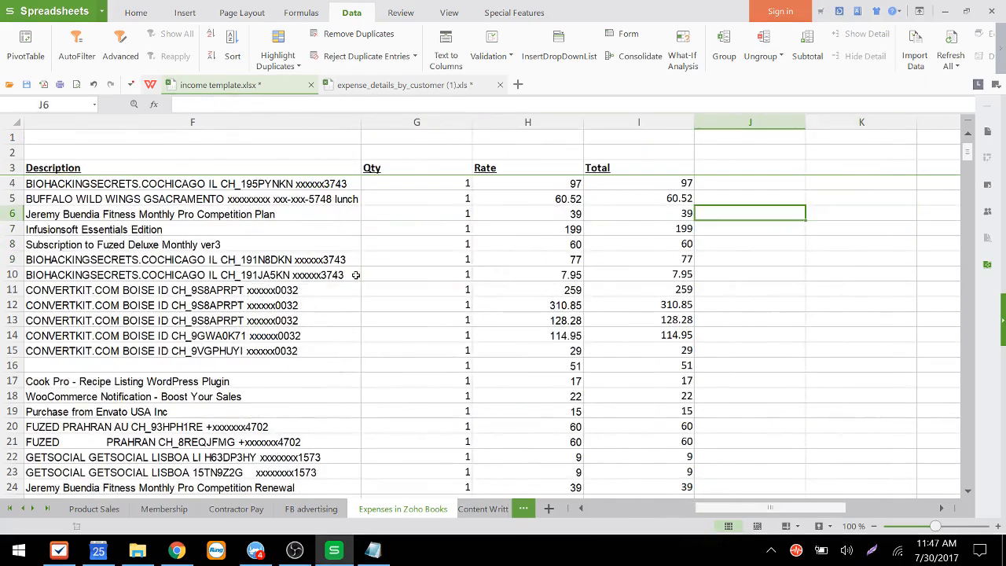
key("Right")
key("Left")
key("Left")
key("Left")
key("Left")
key("Left")
key("Left")
key("Left")
key("Left")
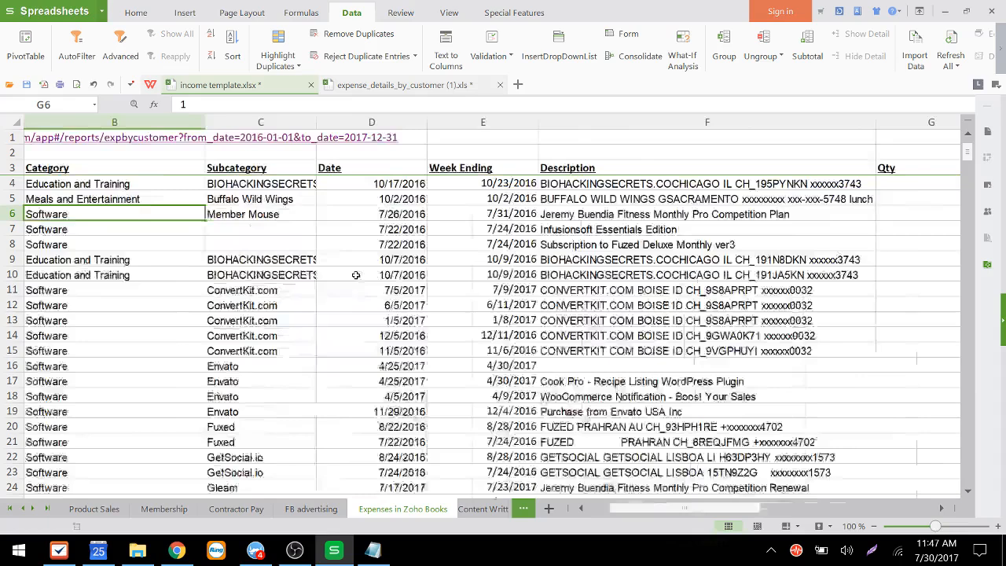
key("Right")
key("Right")
key("Down")
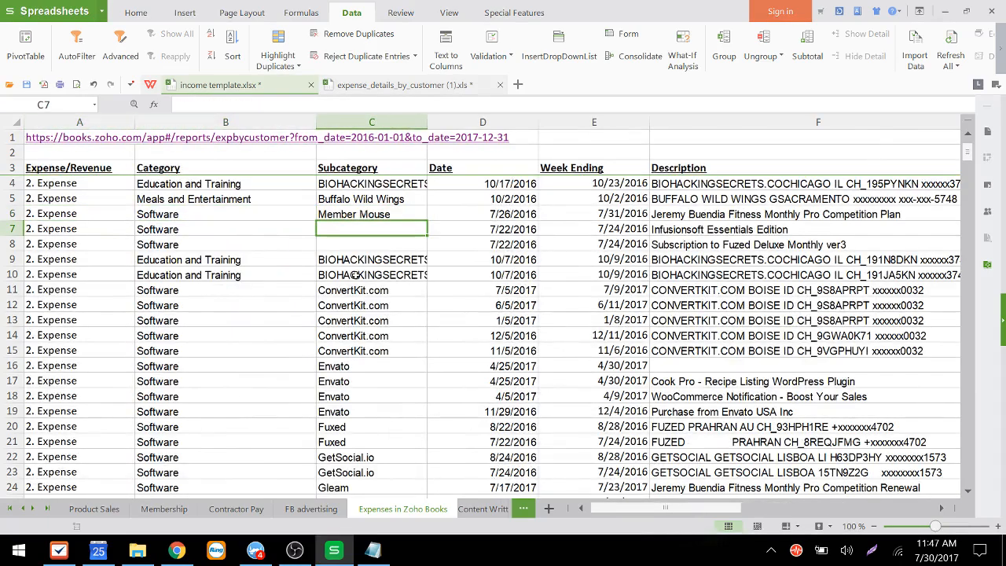
key("Right")
key("Right")
key("Right")
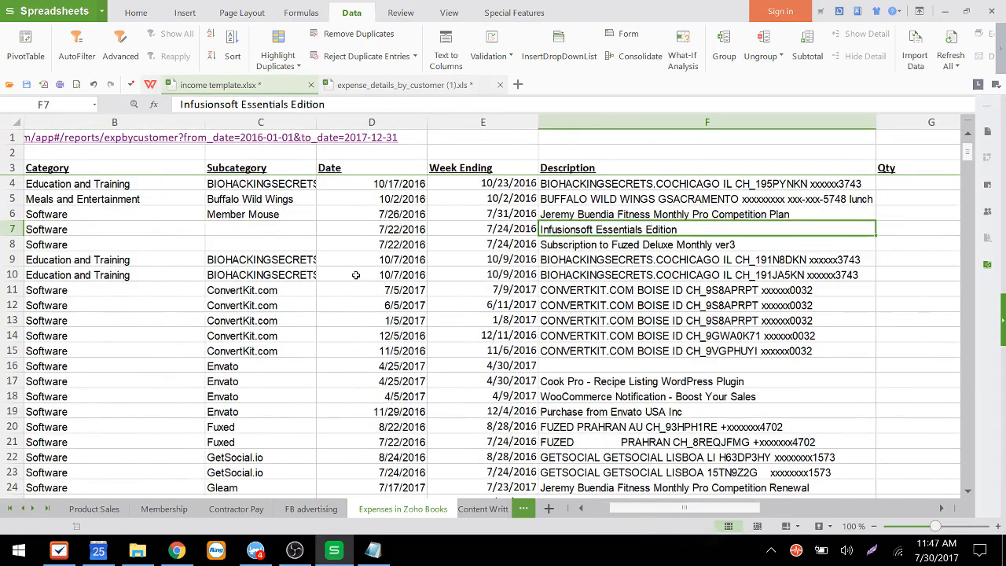
key("Left")
key("Left")
key("Left")
key("Left")
key("Left")
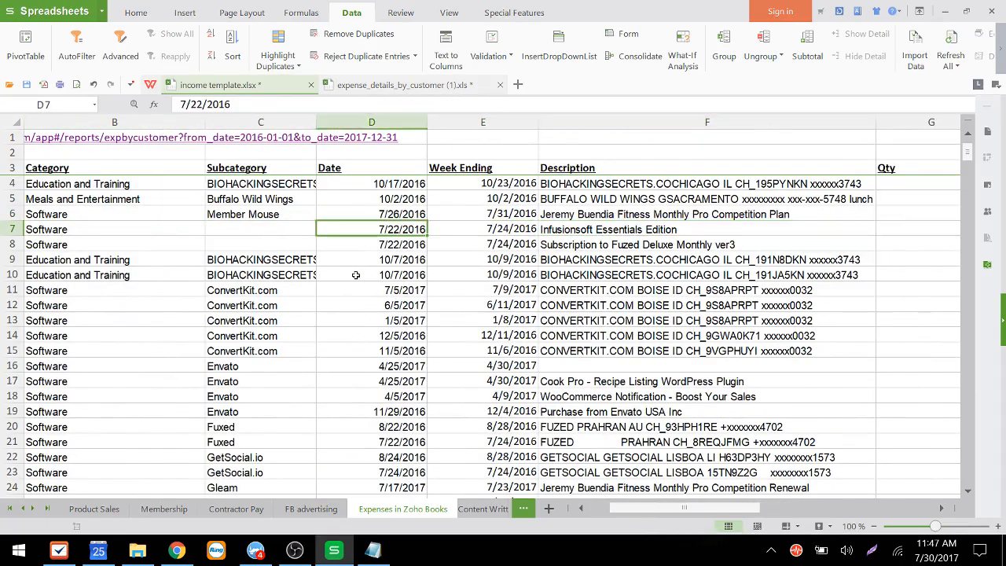
Step: Enter Infusionsoft as the subcategory in C7
key("Right")
key("Right")
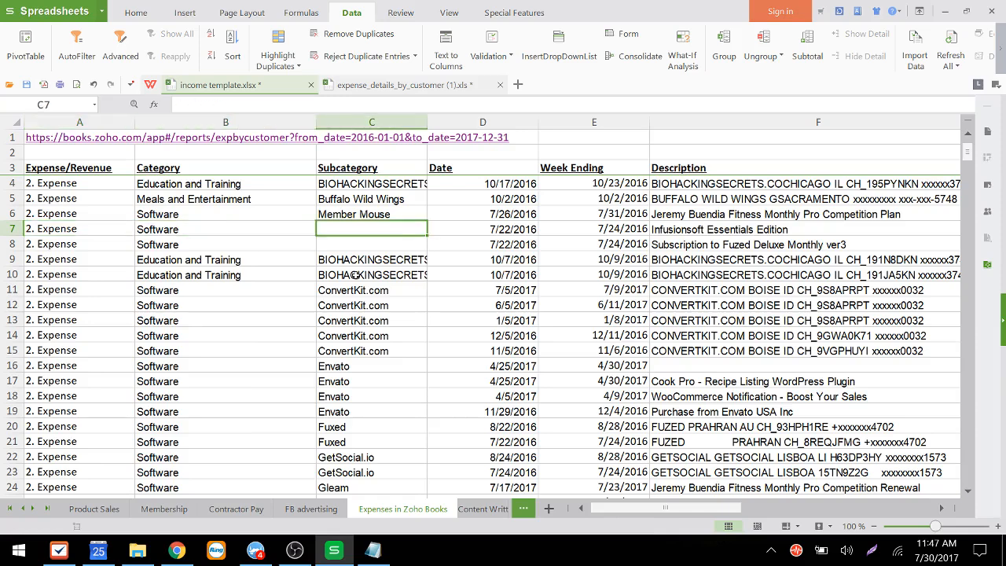
type("I")
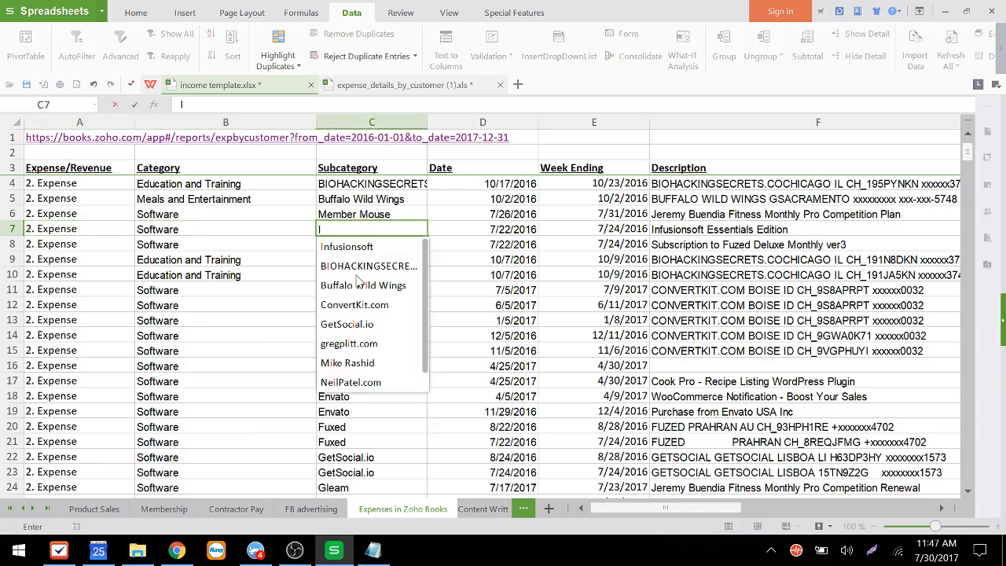
key("Down")
key("Return")
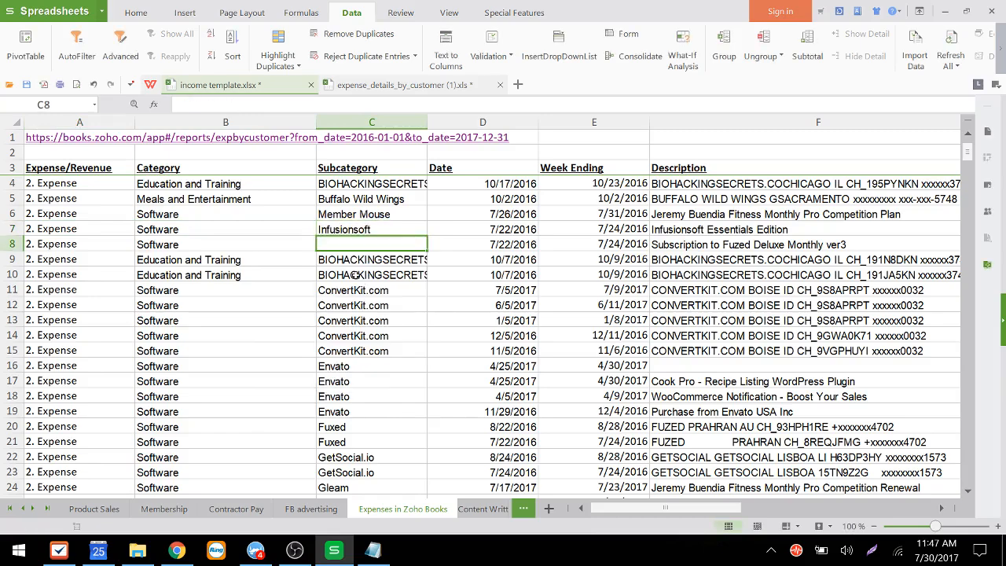
Step: Read the description of the Software expense in row 8
key("Right")
key("Right")
key("Right")
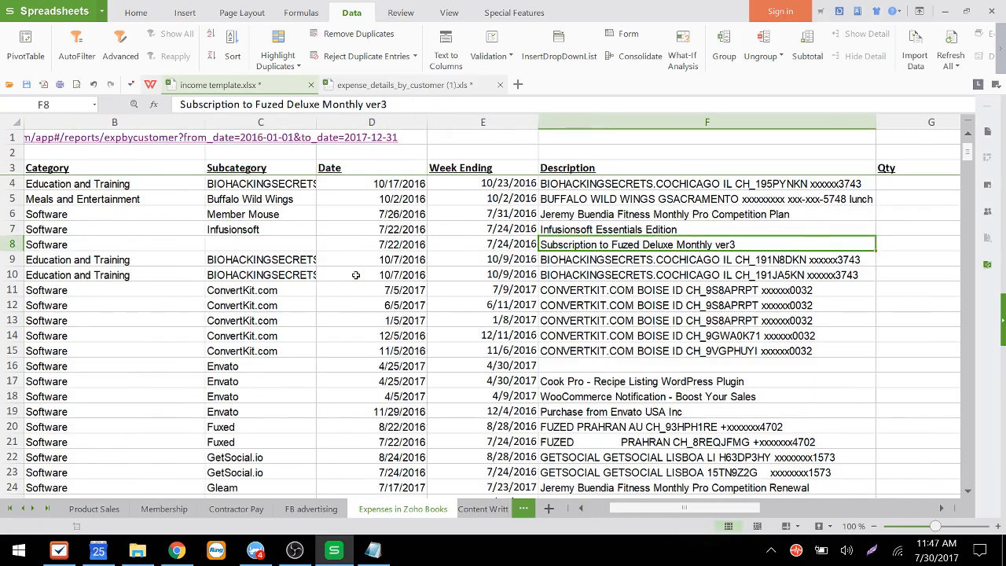
key("Right")
key("Right")
key("Right")
key("Left")
key("Left")
key("Left")
key("Left")
key("Left")
key("Left")
key("Left")
key("Left")
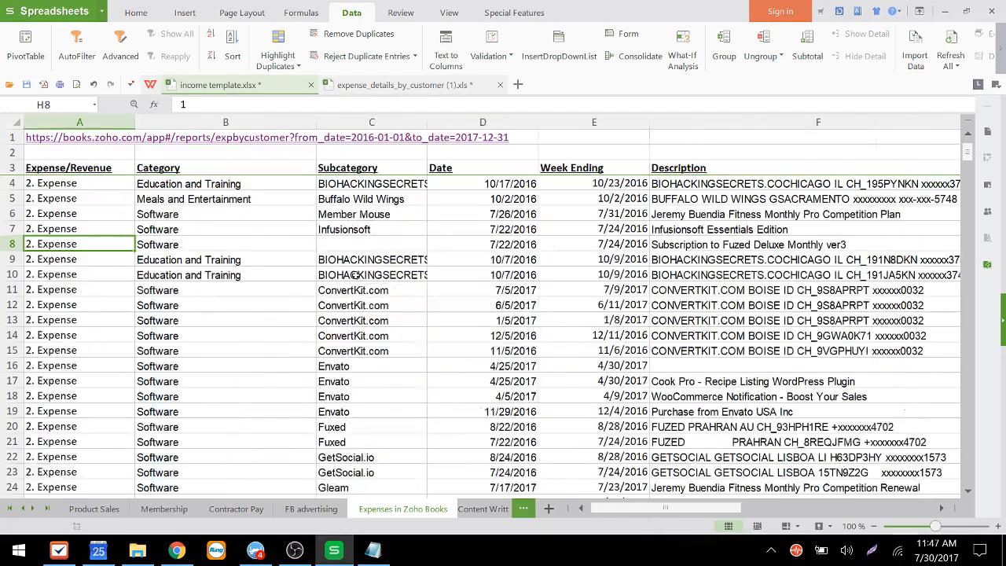
key("Right")
key("Right")
Step: Enter Fuzed as the subcategory in C8
type("f")
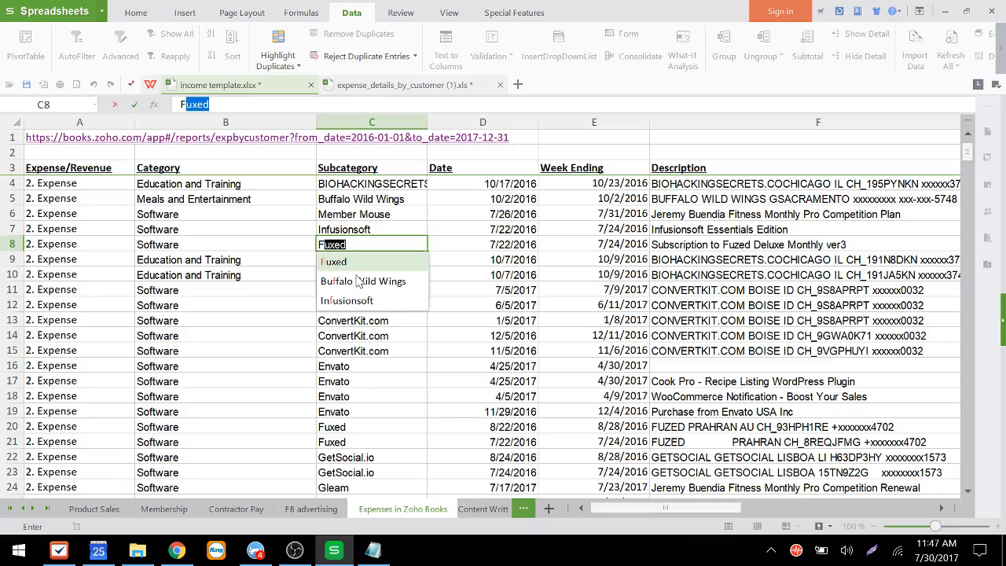
key("Tab")
key("Tab")
key("Tab")
key("Tab")
key("Tab")
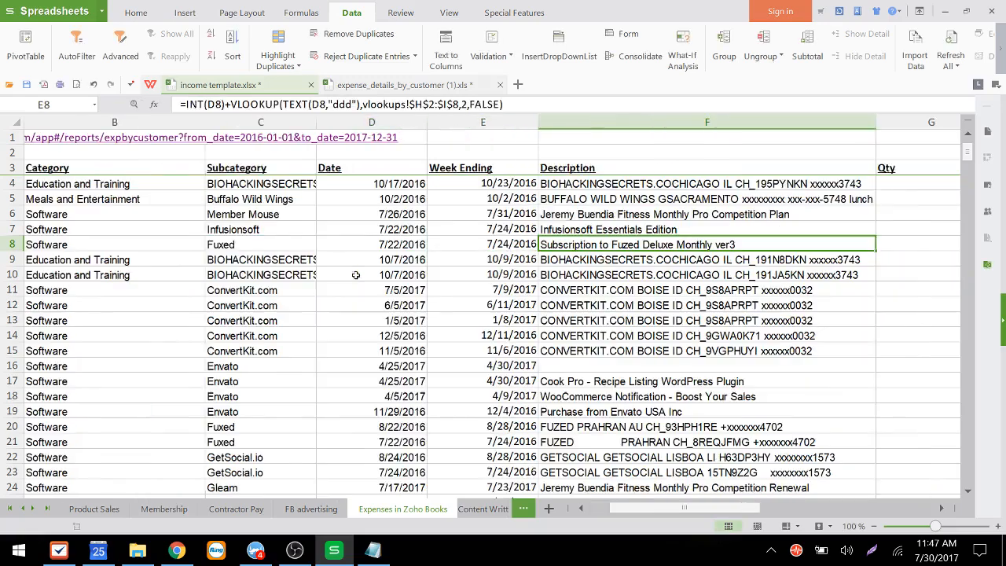
key("Left")
key("Left")
key("Left")
key("Left")
key("Left")
key("Left")
key("Left")
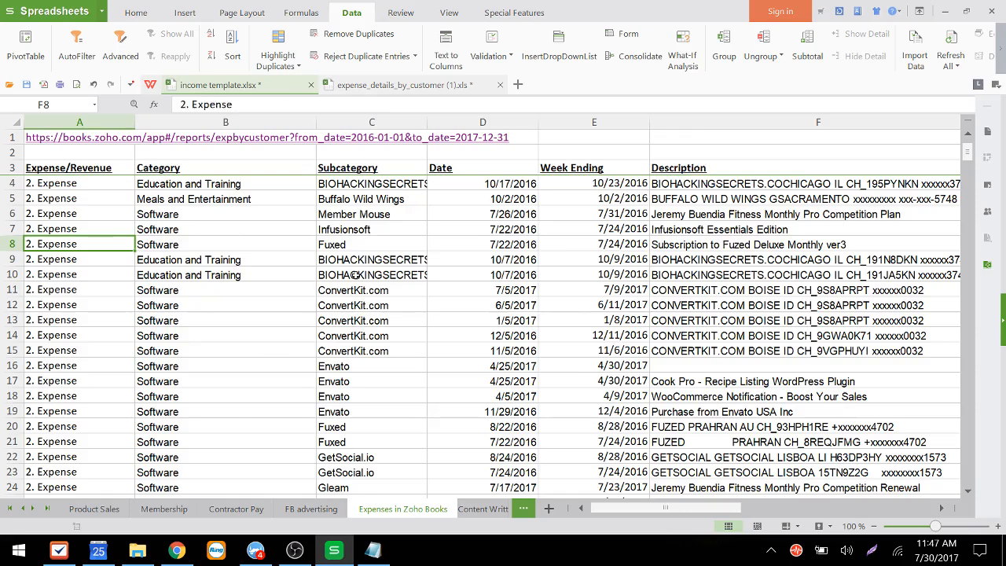
key("Right")
key("Right")
key("Left")
key("Right")
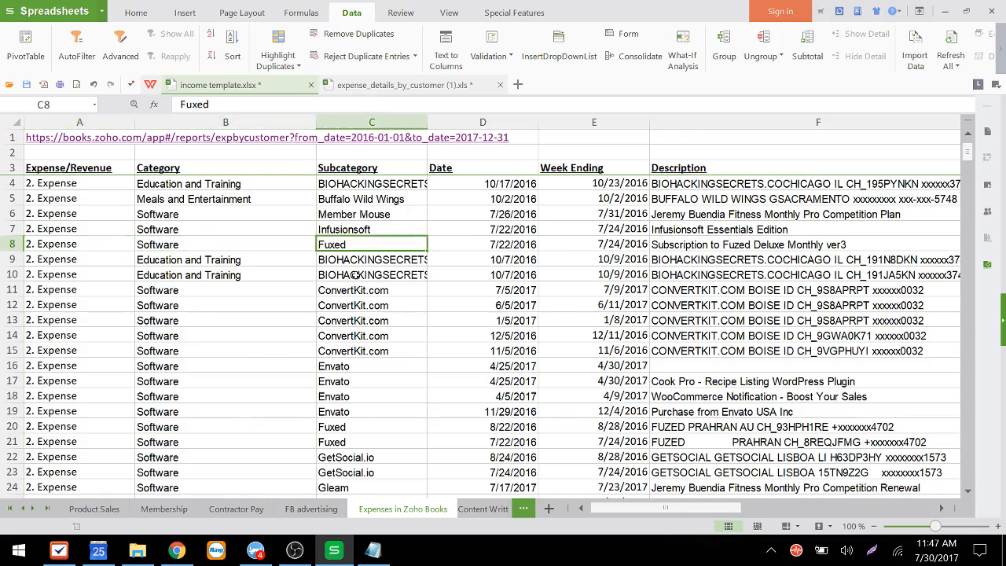
type("Fuzed")
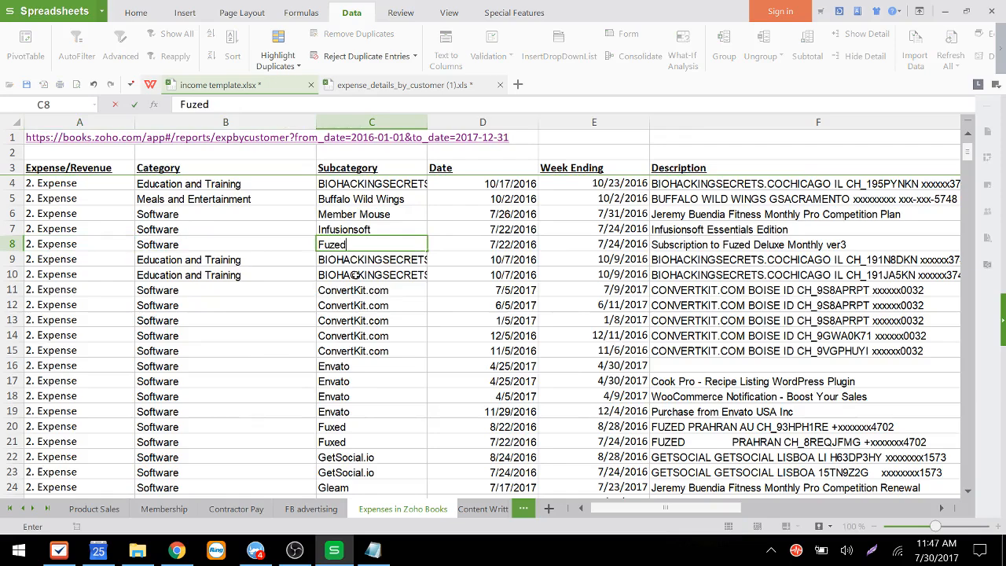
key("Return")
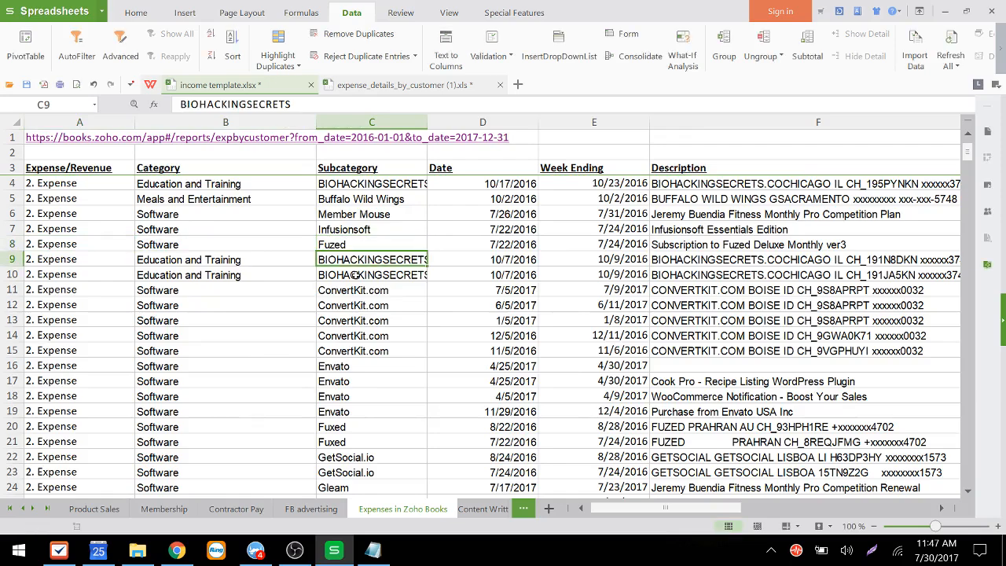
Step: Scan down the Subcategory column to check the filled entries
key("Down")
key("Down")
key("Down")
key("Down")
key("Down")
key("Down")
key("Down")
key("Down")
key("Down")
key("Down")
key("Down")
key("Down")
key("Down")
key("Down")
key("Down")
key("Down")
key("Down")
key("Down")
key("Down")
key("Down")
key("Down")
key("Down")
key("Down")
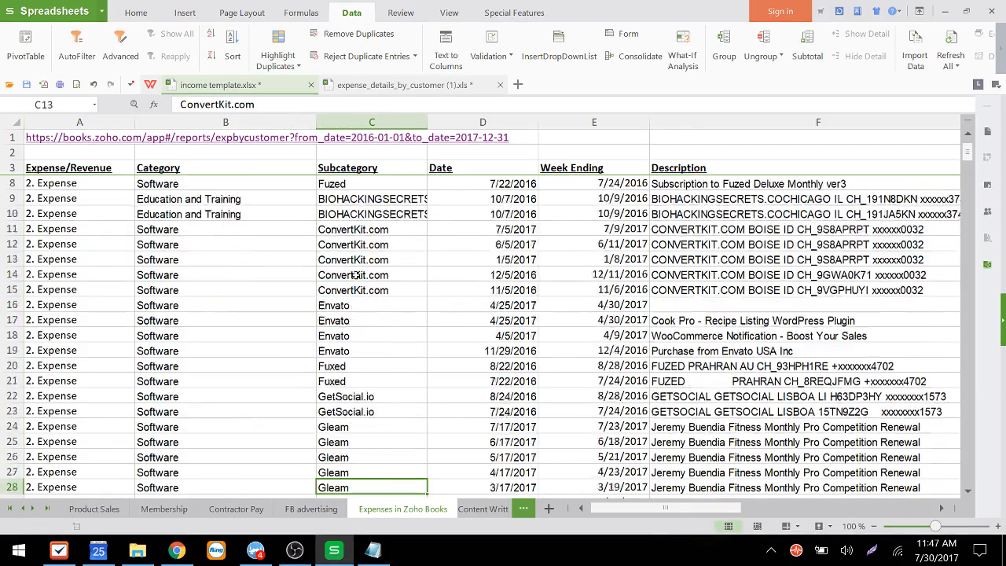
key("Up")
key("Up")
key("Up")
key("Up")
key("Up")
key("Up")
key("Up")
key("Up")
key("Up")
key("Up")
key("Up")
key("Up")
key("Up")
key("Up")
key("Up")
key("Up")
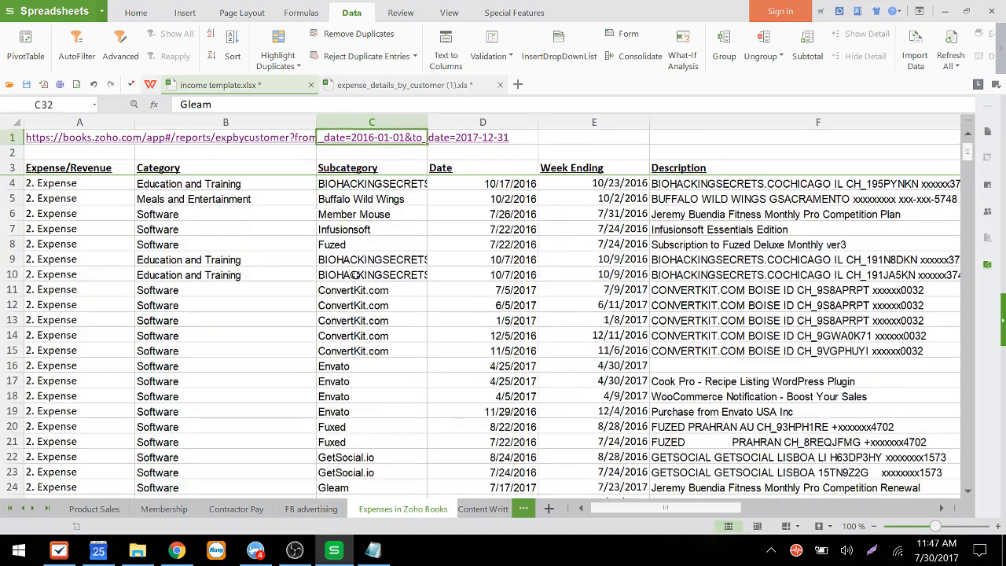
key("Down")
key("Down")
key("Down")
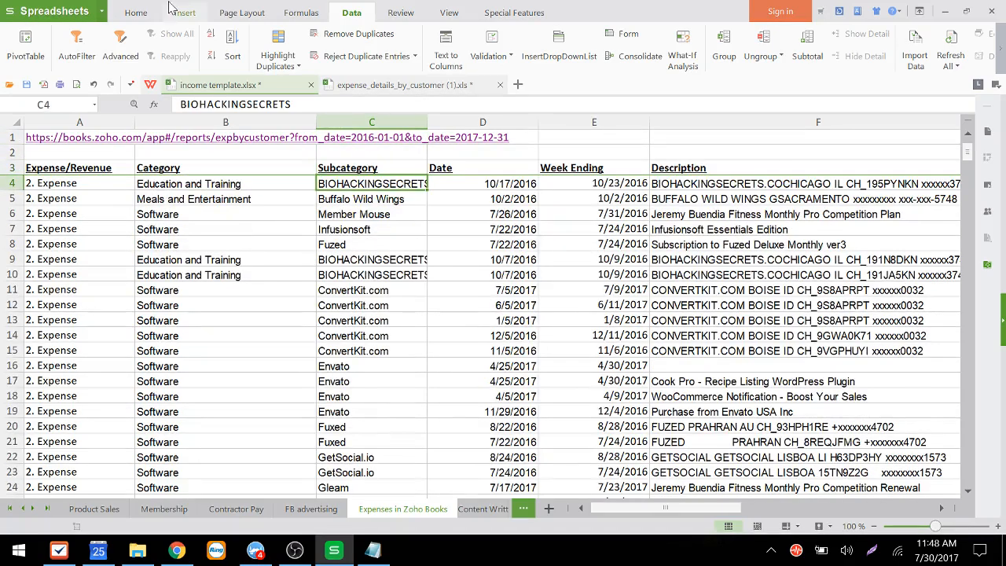
Step: Sort the expense rows by the Subcategory column in descending order
left_click(216, 59)
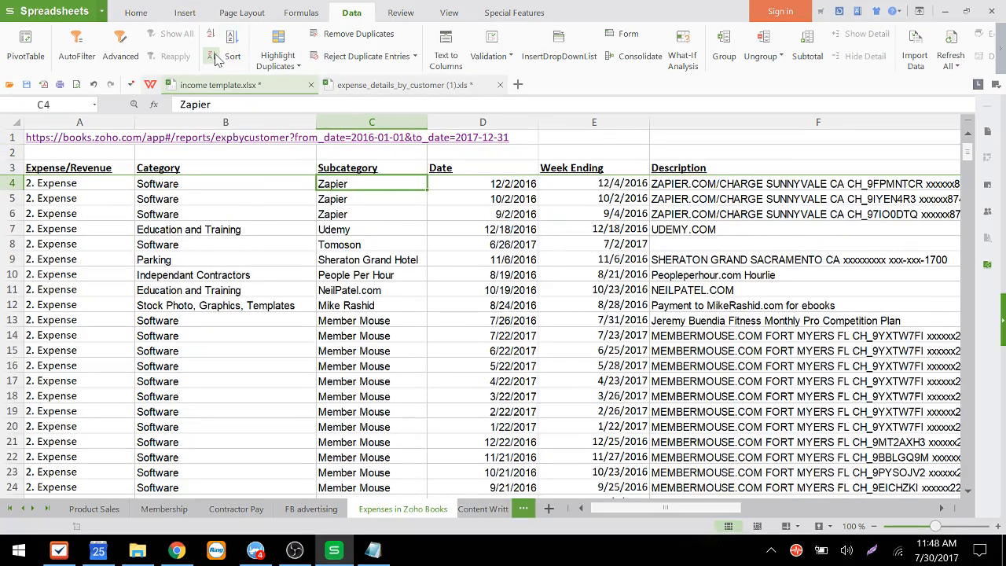
key("Down")
key("Down")
key("Down")
key("Down")
key("Down")
key("Down")
key("Down")
key("Down")
key("Down")
key("Down")
key("Down")
key("Down")
key("Down")
key("Down")
key("Down")
key("Down")
key("Down")
key("Down")
key("Down")
key("Down")
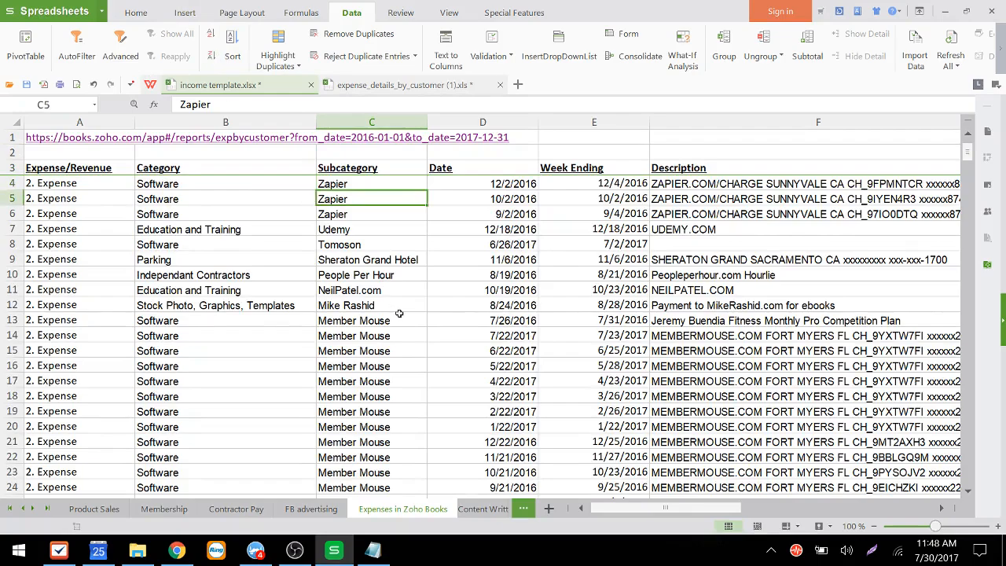
Step: Browse down and back up through the sorted rows to review how subcategories are grouped
key("Down")
key("Down")
key("Down")
key("Down")
key("Down")
key("Down")
key("Down")
key("Down")
key("Down")
key("Down")
key("Down")
key("Down")
key("Down")
key("Down")
key("Down")
key("Down")
key("Down")
key("Down")
key("Down")
key("Down")
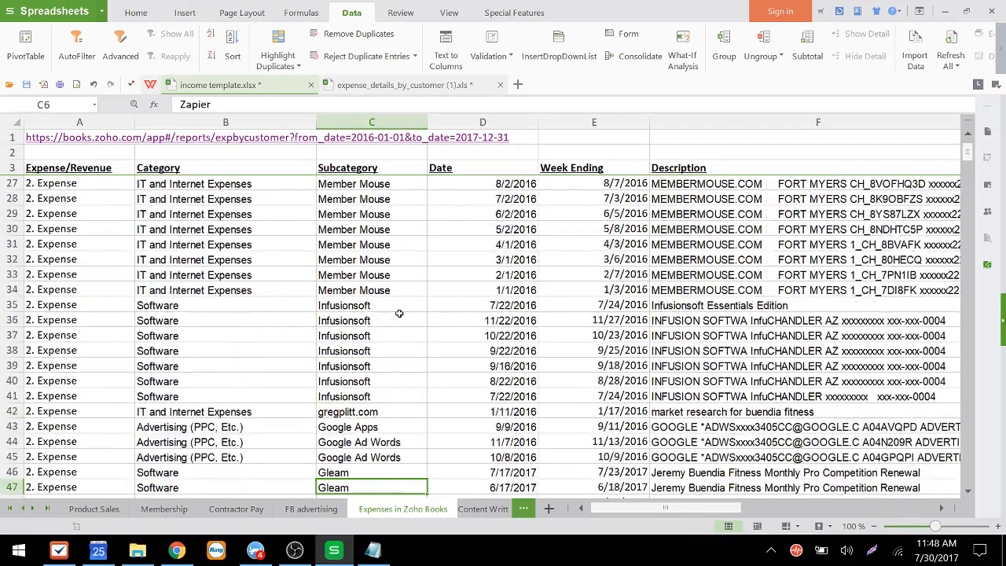
key("Down")
key("Down")
key("Down")
key("Down")
key("Down")
key("Down")
key("Down")
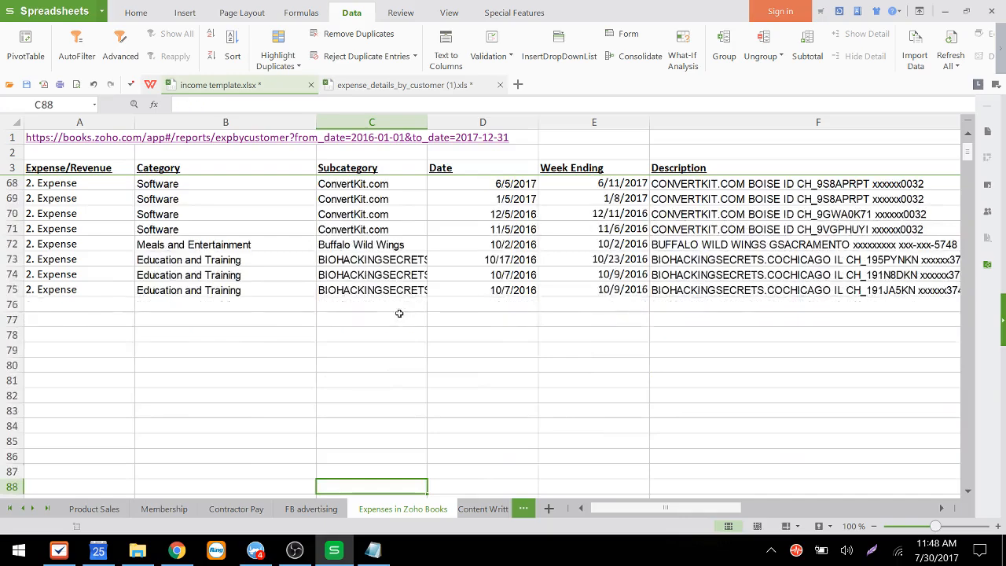
key("Up")
key("Up")
key("Up")
key("Up")
key("Up")
key("Up")
key("Up")
key("Up")
key("Up")
key("Up")
key("Up")
key("Up")
key("Up")
key("Up")
key("Up")
key("Up")
key("Up")
key("Up")
key("Up")
key("Up")
key("Up")
key("Up")
key("Up")
key("Up")
key("Up")
key("Up")
key("Up")
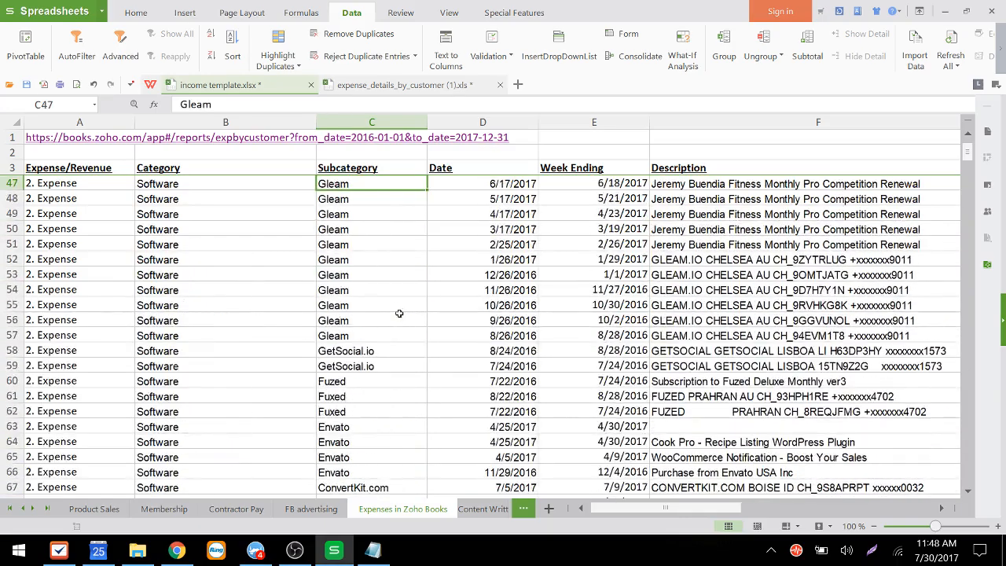
key("ctrl+Up")
key("Down")
key("Down")
key("Up")
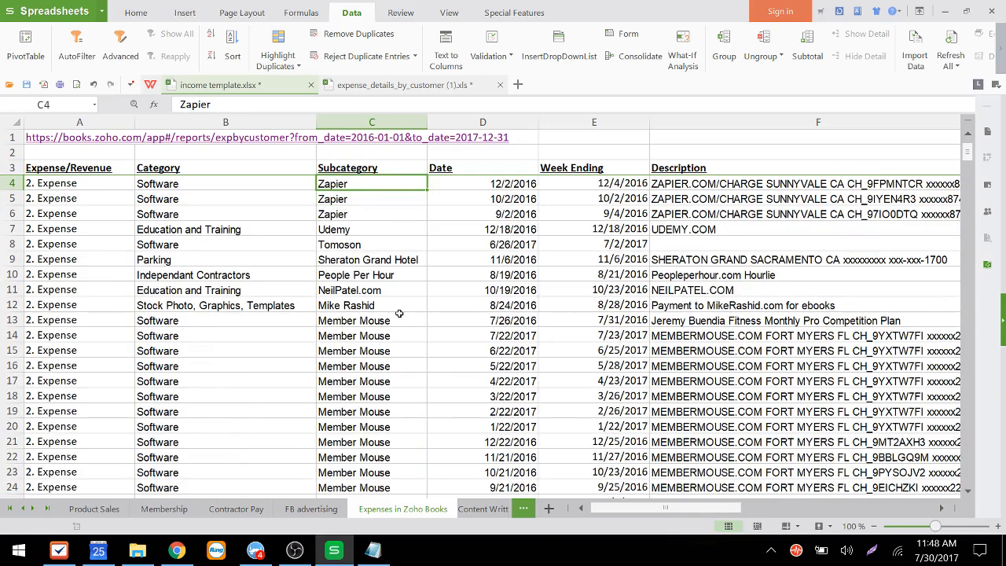
key("Down")
key("Down")
key("Up")
key("Up")
key("Left")
key("Left")
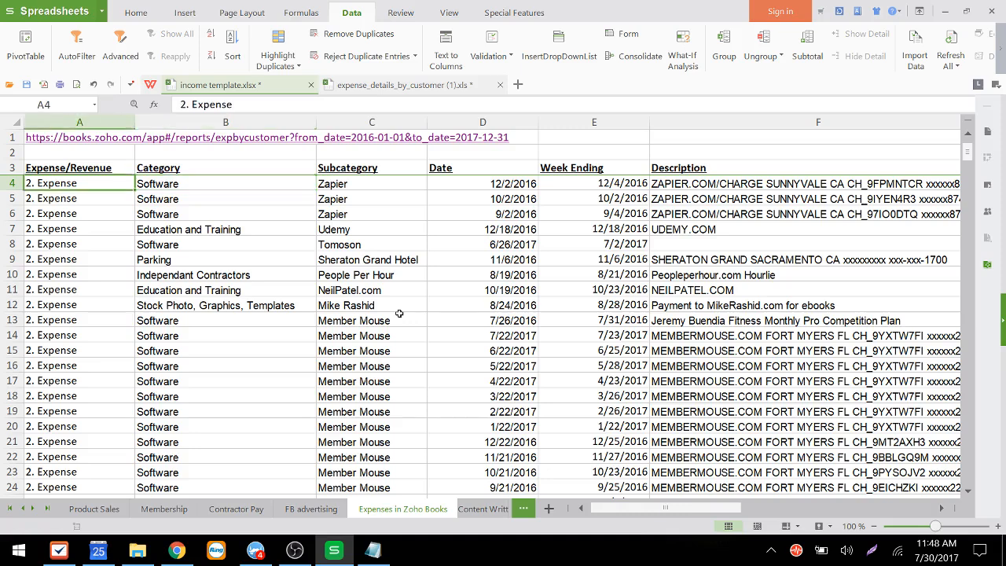
key("Right")
key("Right")
key("Down")
key("Up")
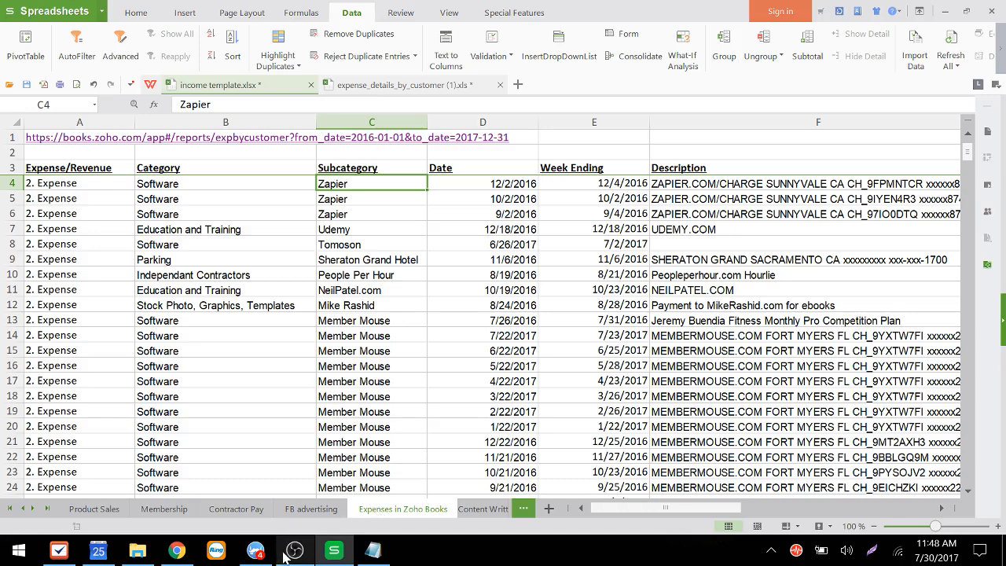
mouse_move(292, 555)
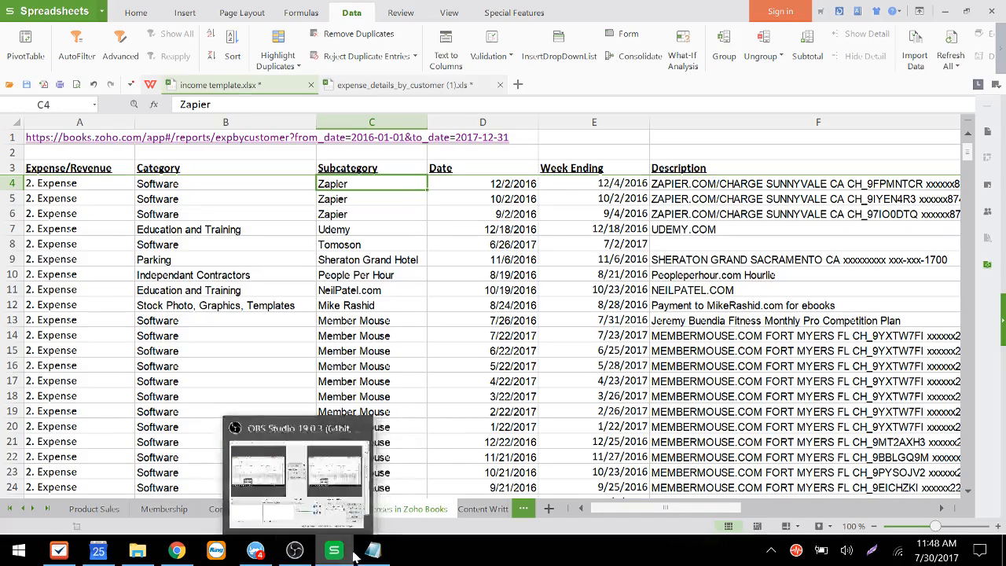
left_click(296, 552)
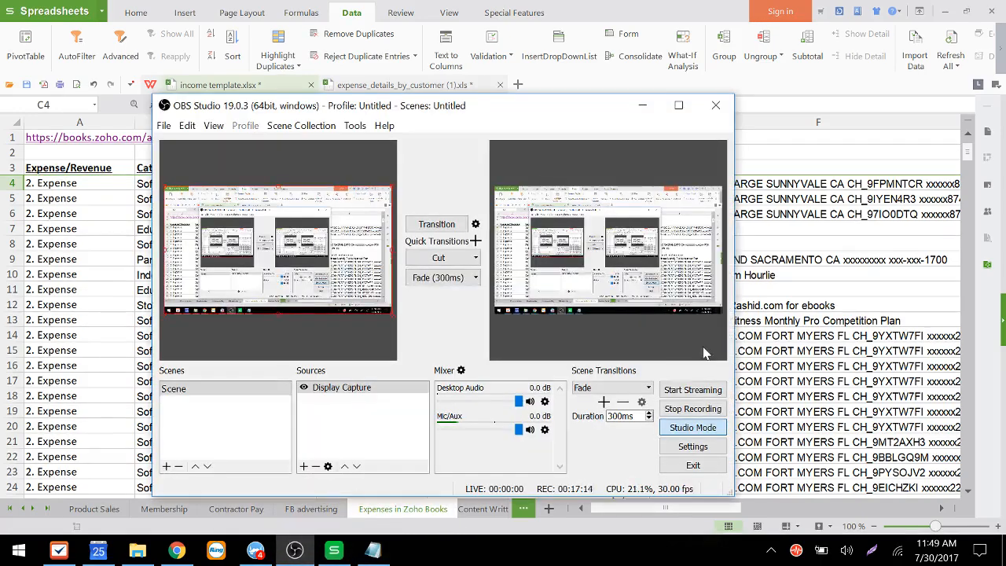